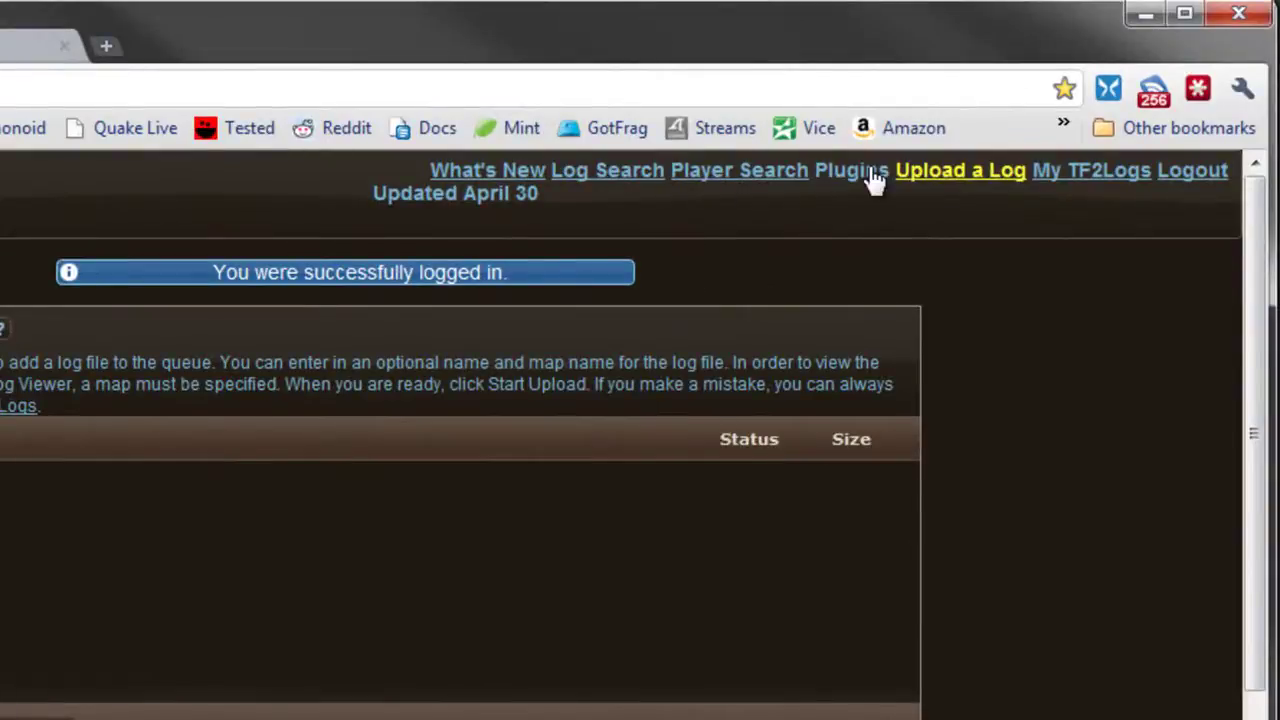
Open the TF2Logs Plugins page and download the Supplemental Stats Plugin file supstats.smx.
click(851, 171)
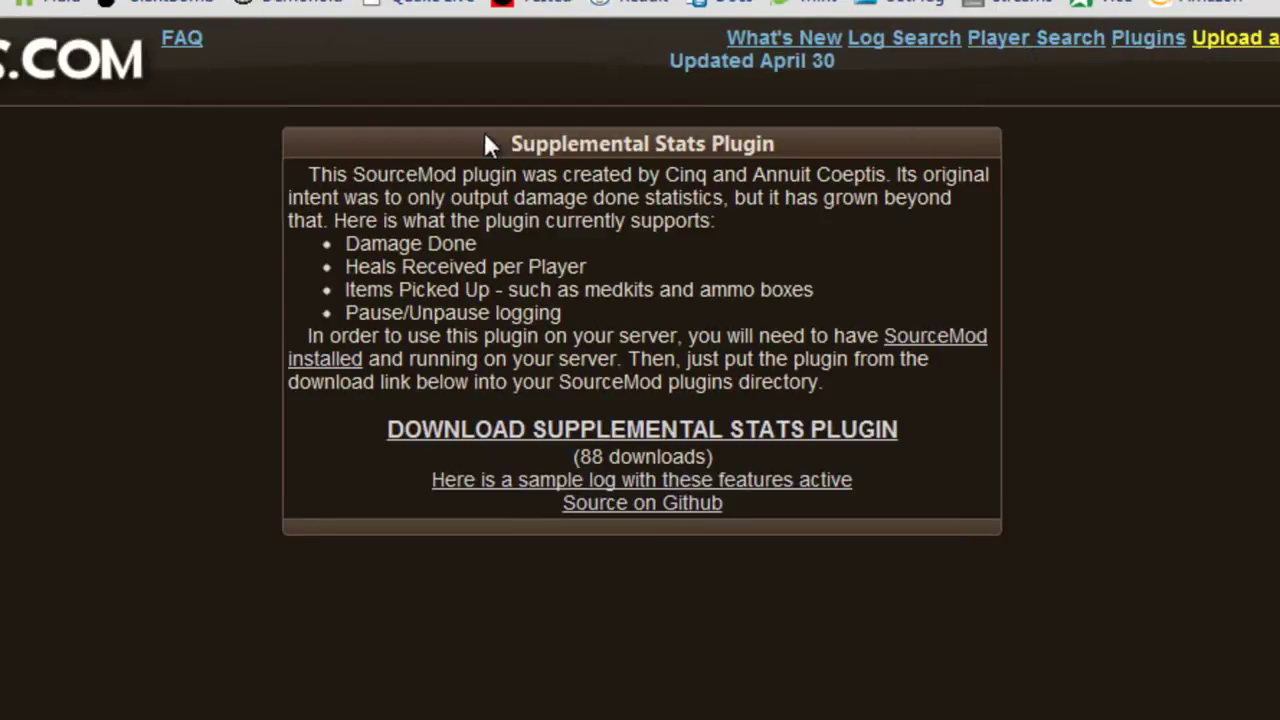
drag(487, 131, 786, 135)
click(782, 131)
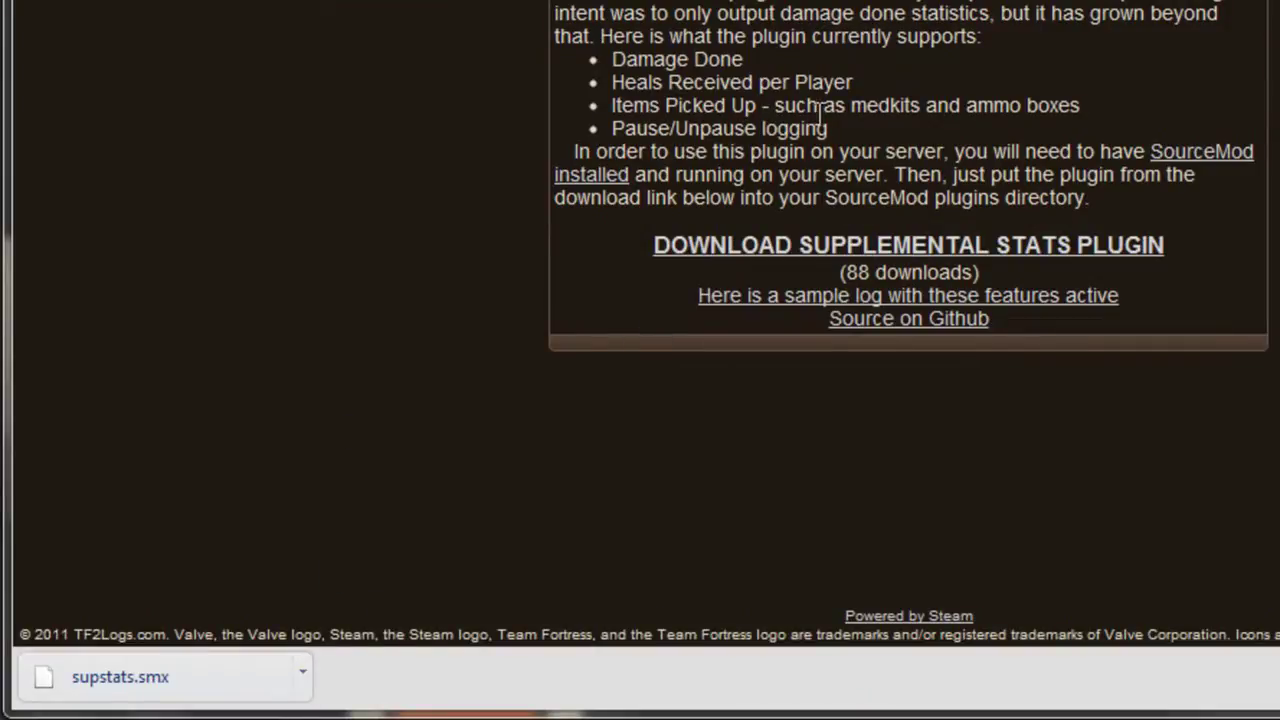
Read the plugin's description and its list of supported statistics.
drag(857, 124, 527, 11)
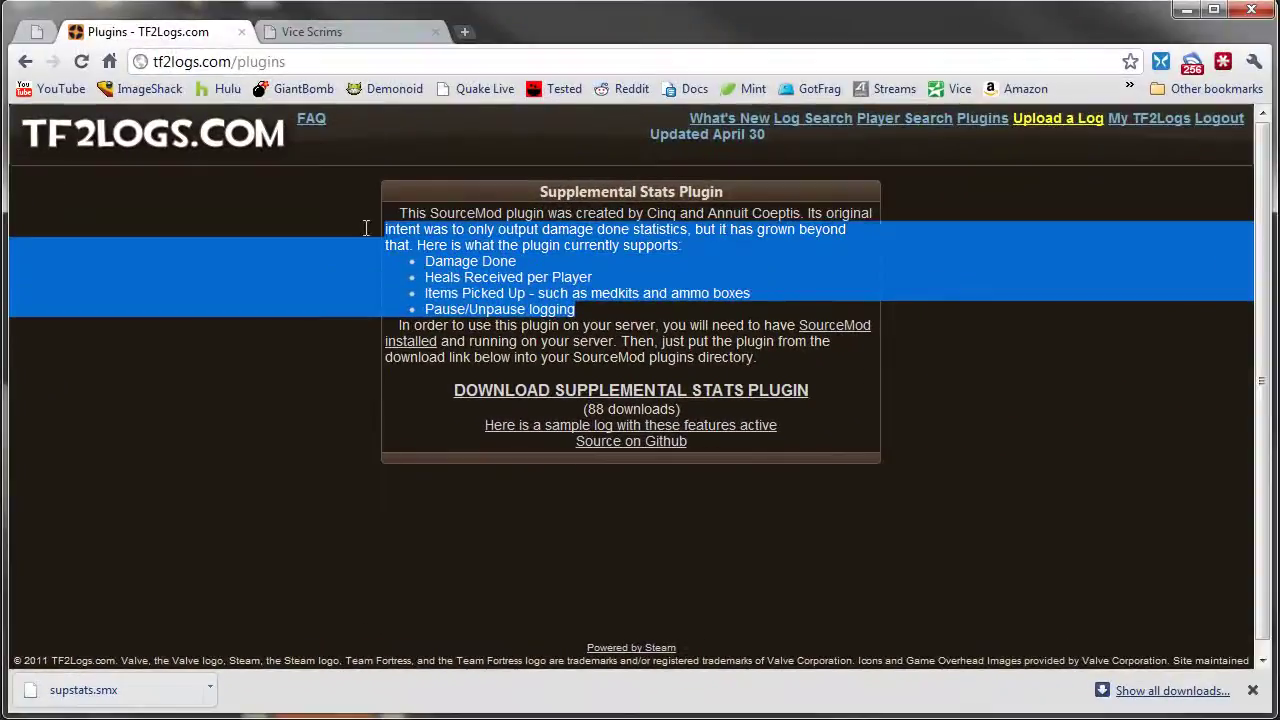
drag(366, 228, 598, 308)
click(353, 218)
click(604, 310)
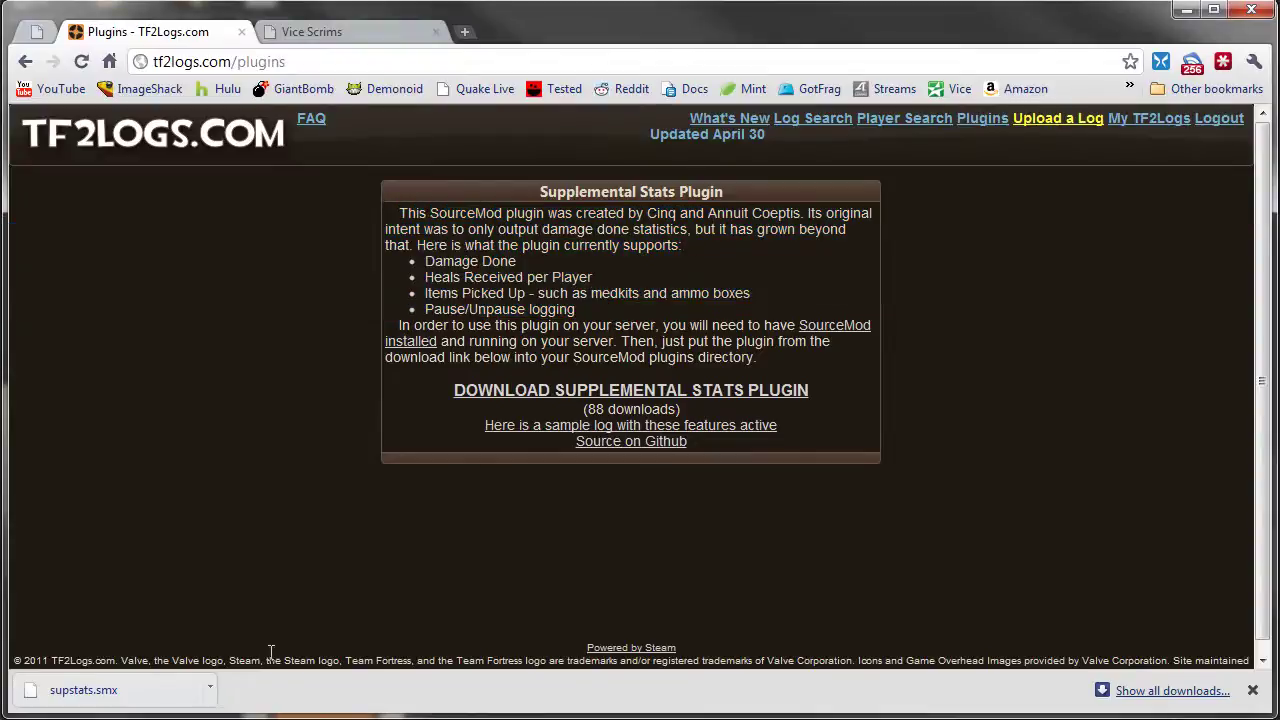
Minimize the browser and switch to the FileZilla window connected to the game server.
click(216, 690)
click(715, 633)
click(1187, 9)
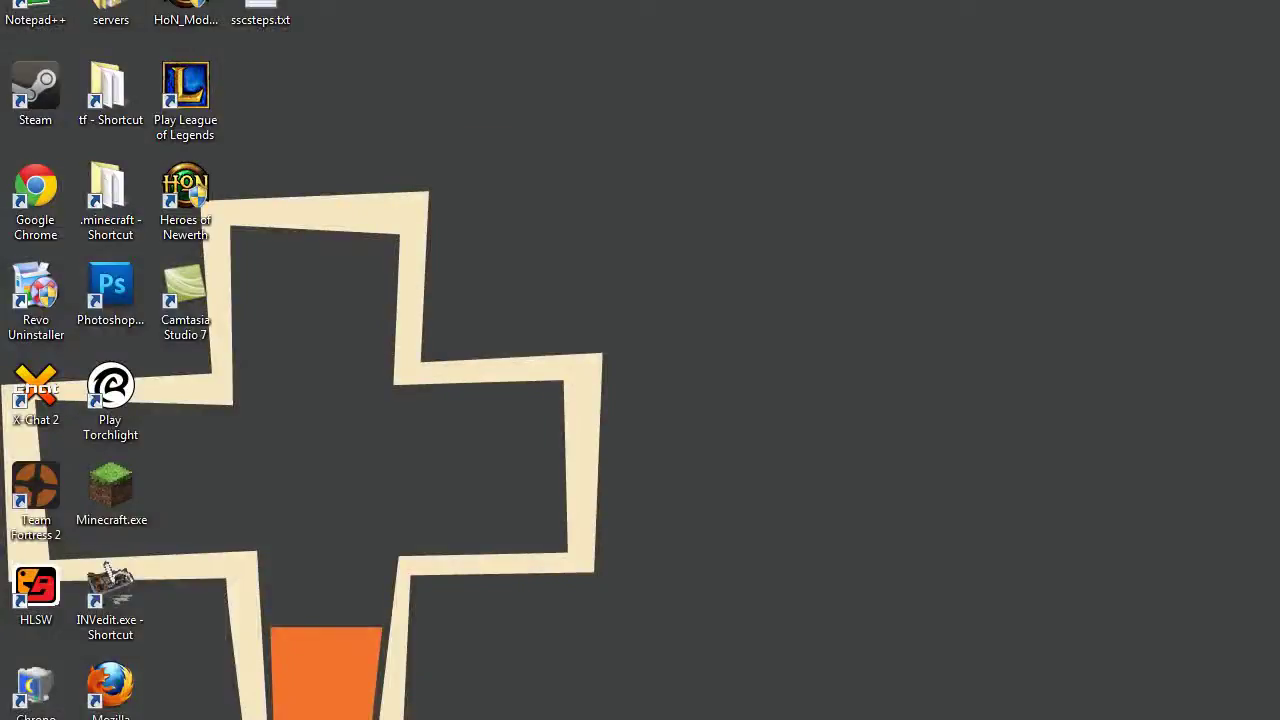
key(alt+Tab)
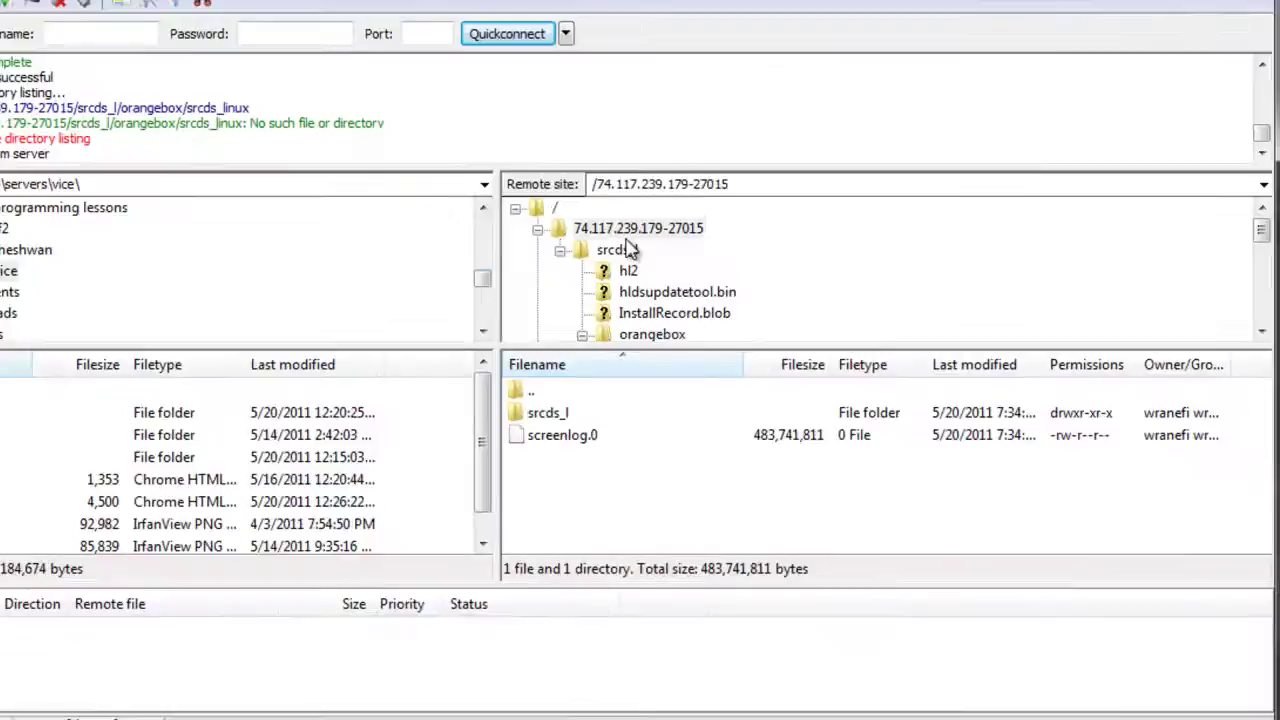
Open the srcds_l/orangebox/tf folder under the game server's directory on the remote site.
click(733, 254)
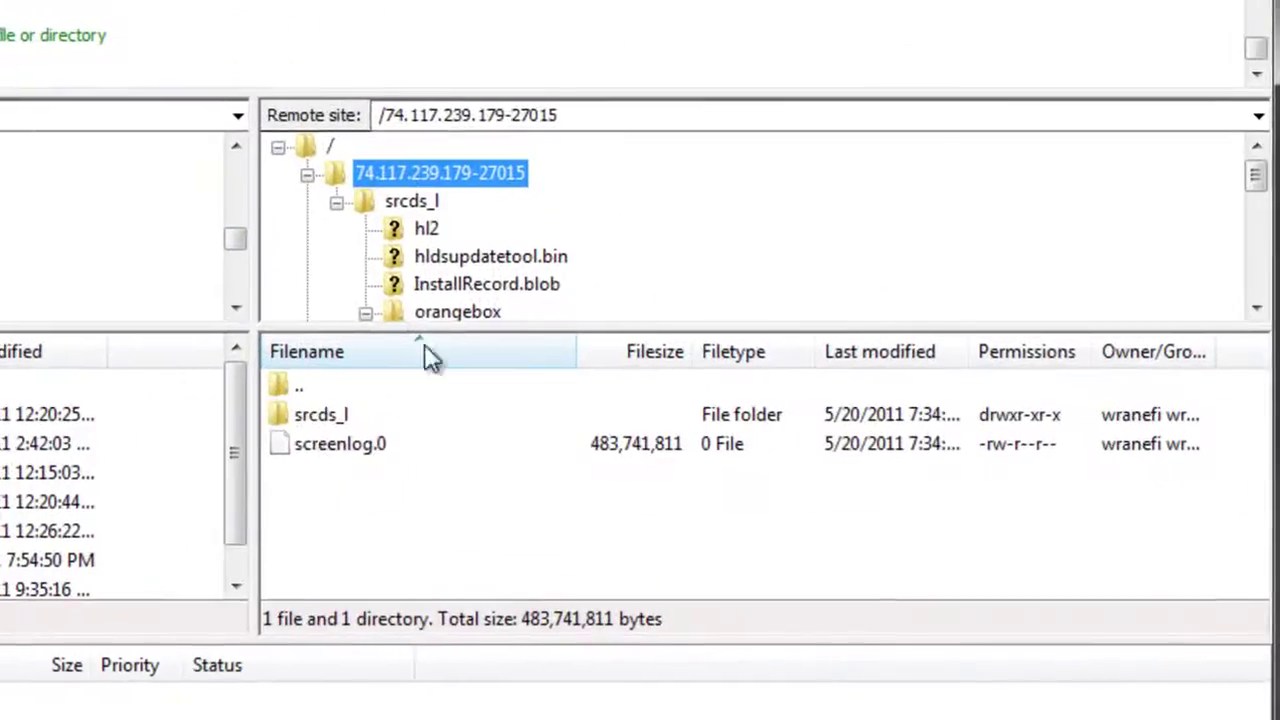
double_click(316, 418)
click(335, 501)
double_click(335, 501)
scroll(350, 519, down, 2)
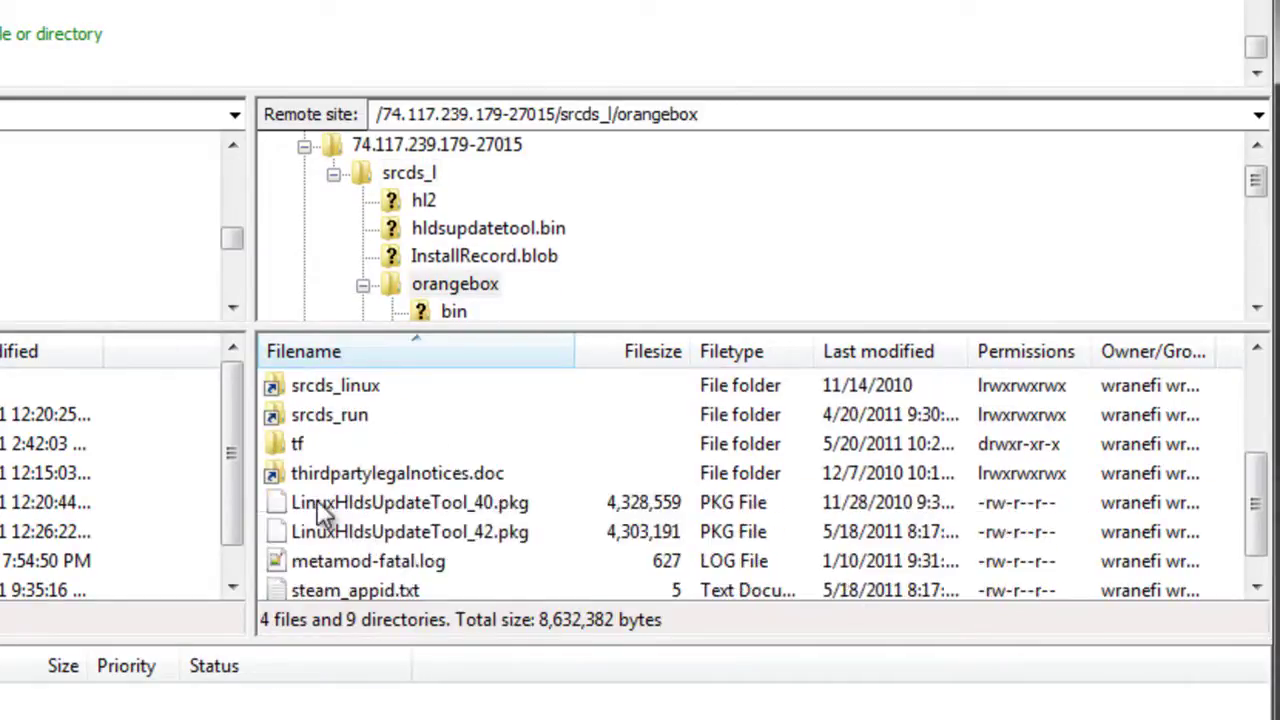
double_click(300, 444)
Look over the contents of the remote tf folder and open its addons subfolder.
click(317, 466)
click(320, 416)
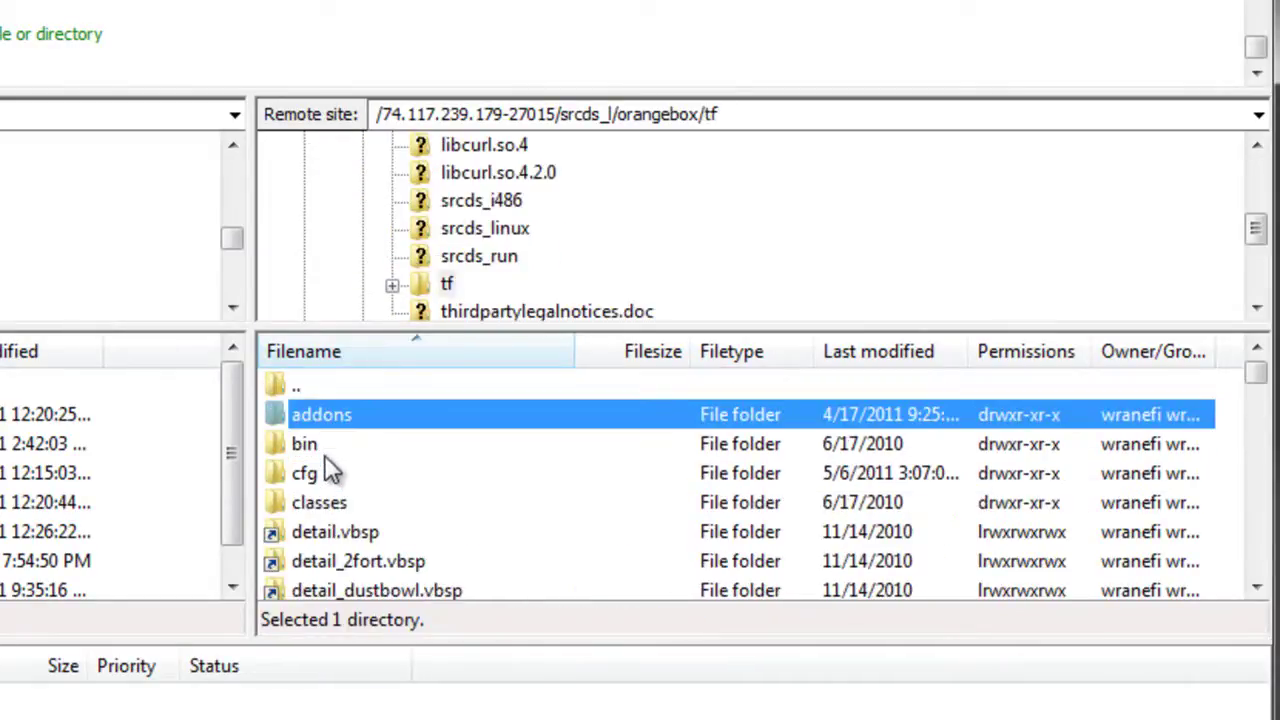
scroll(329, 475, down, 1)
scroll(329, 475, up, 1)
scroll(330, 451, down, 4)
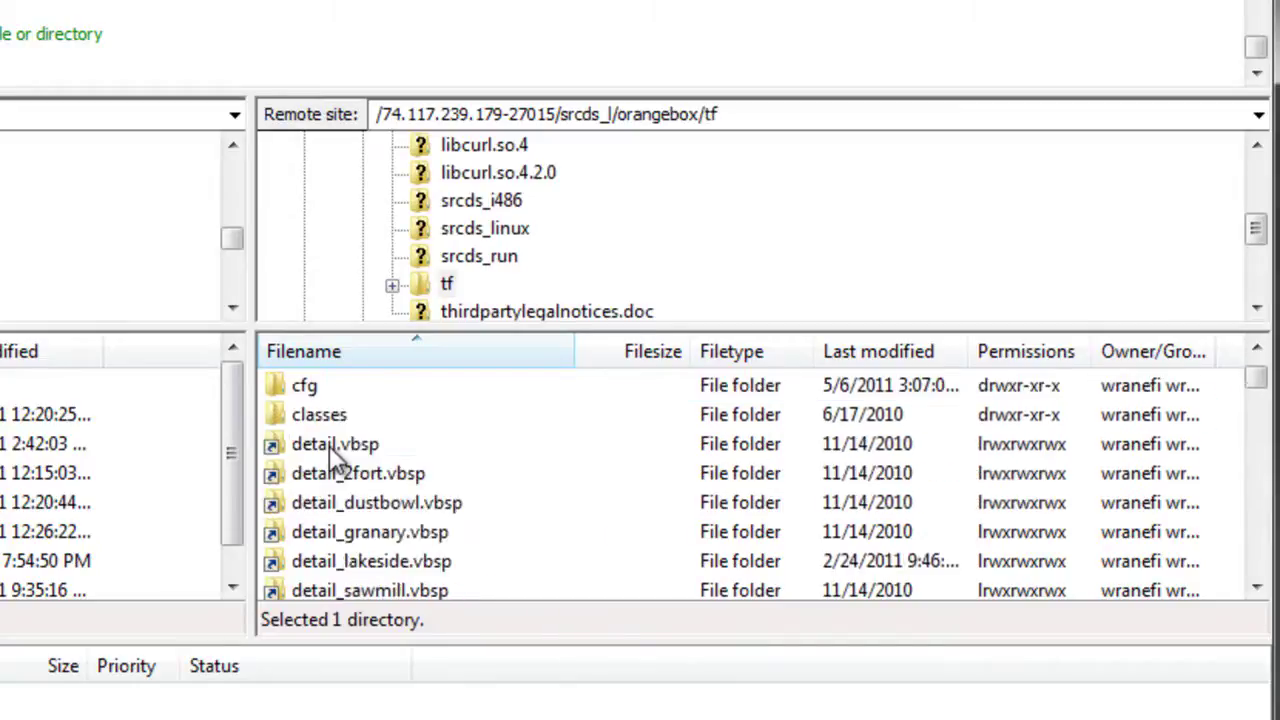
scroll(335, 458, up, 3)
scroll(335, 458, up, 1)
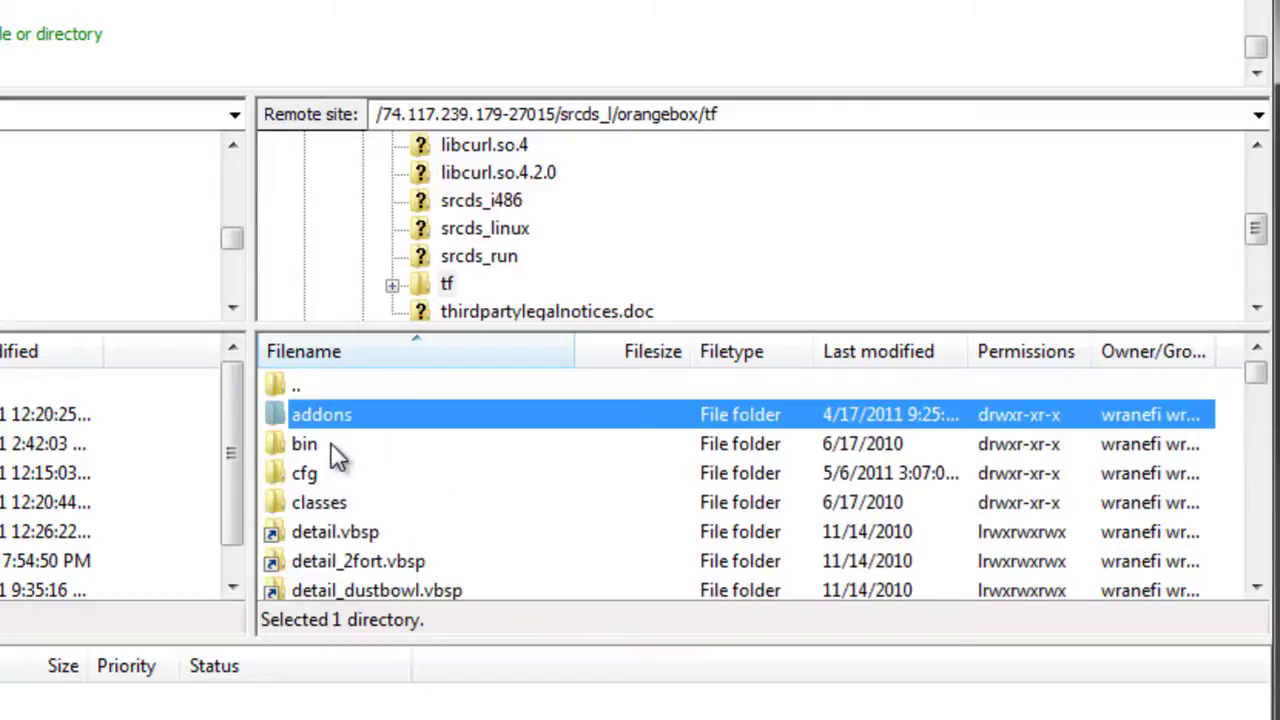
scroll(335, 458, down, 1)
scroll(336, 450, up, 1)
scroll(337, 440, down, 1)
scroll(338, 444, up, 1)
key(Return)
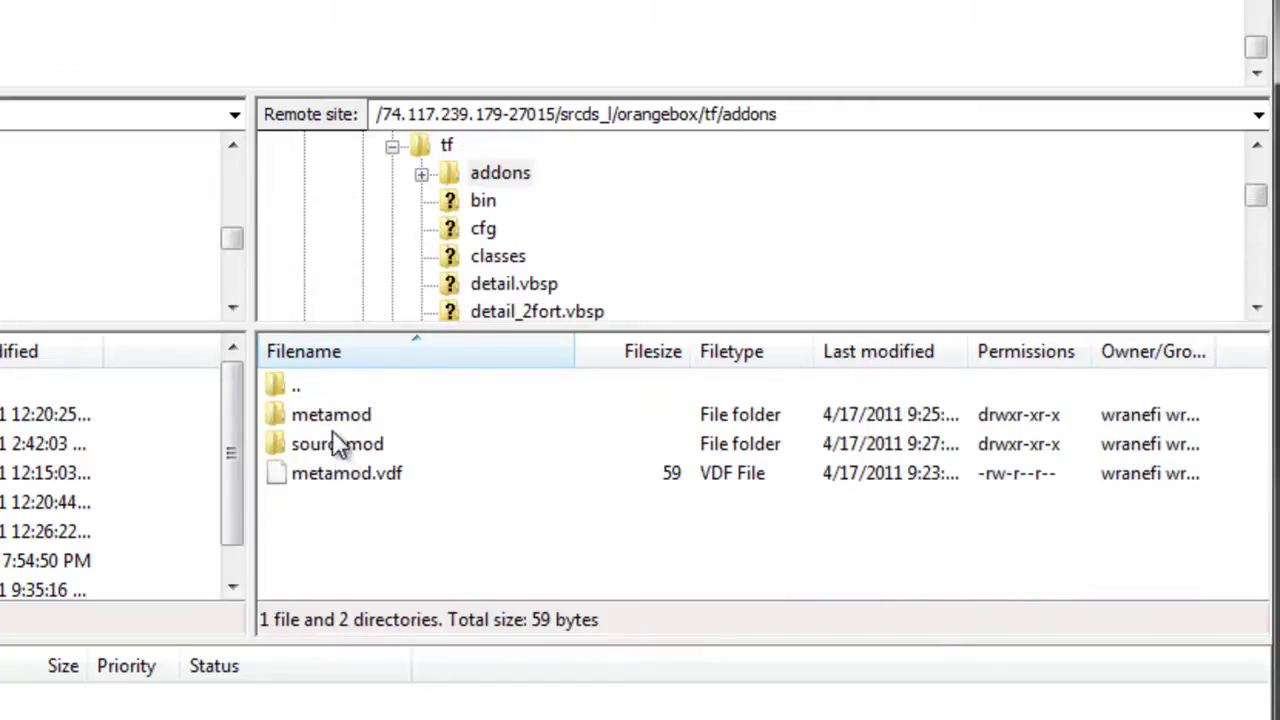
Open the sourcemod/plugins folder inside the remote addons folder.
click(337, 444)
double_click(338, 444)
scroll(340, 470, down, 1)
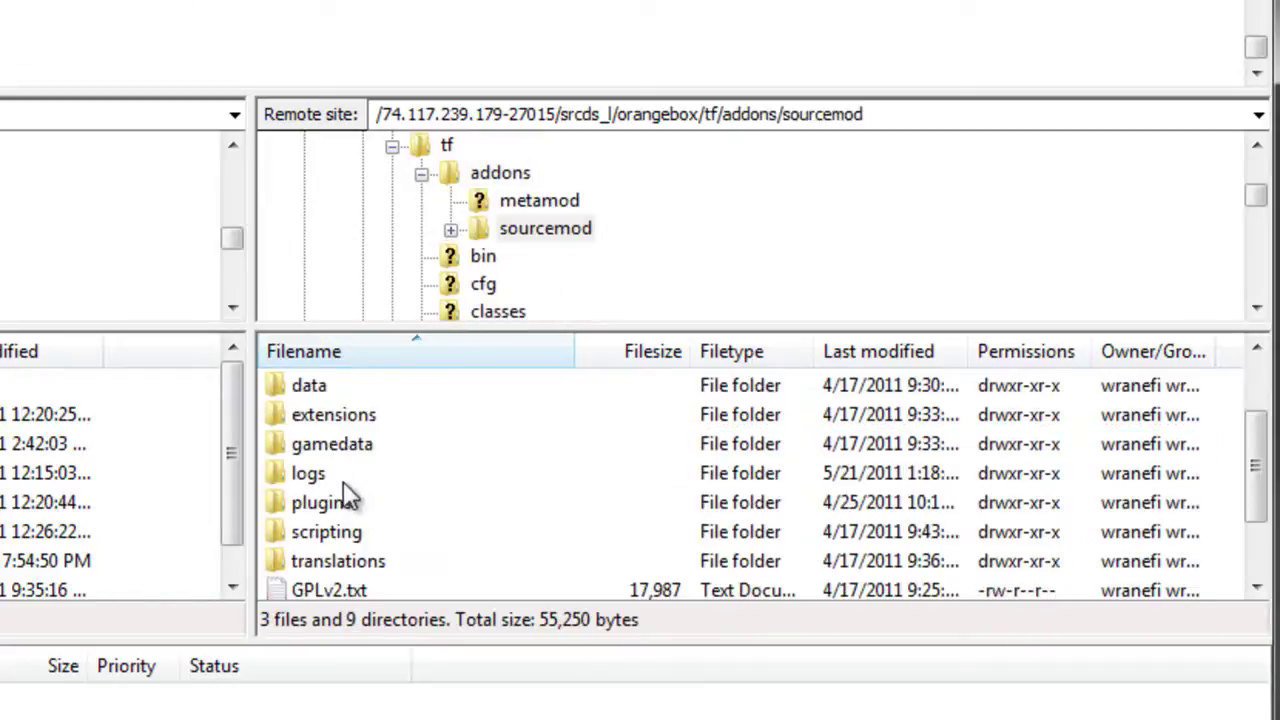
double_click(338, 500)
Look through the plugin files in the remote plugins folder for supstats.smx.
click(345, 485)
scroll(350, 495, down, 3)
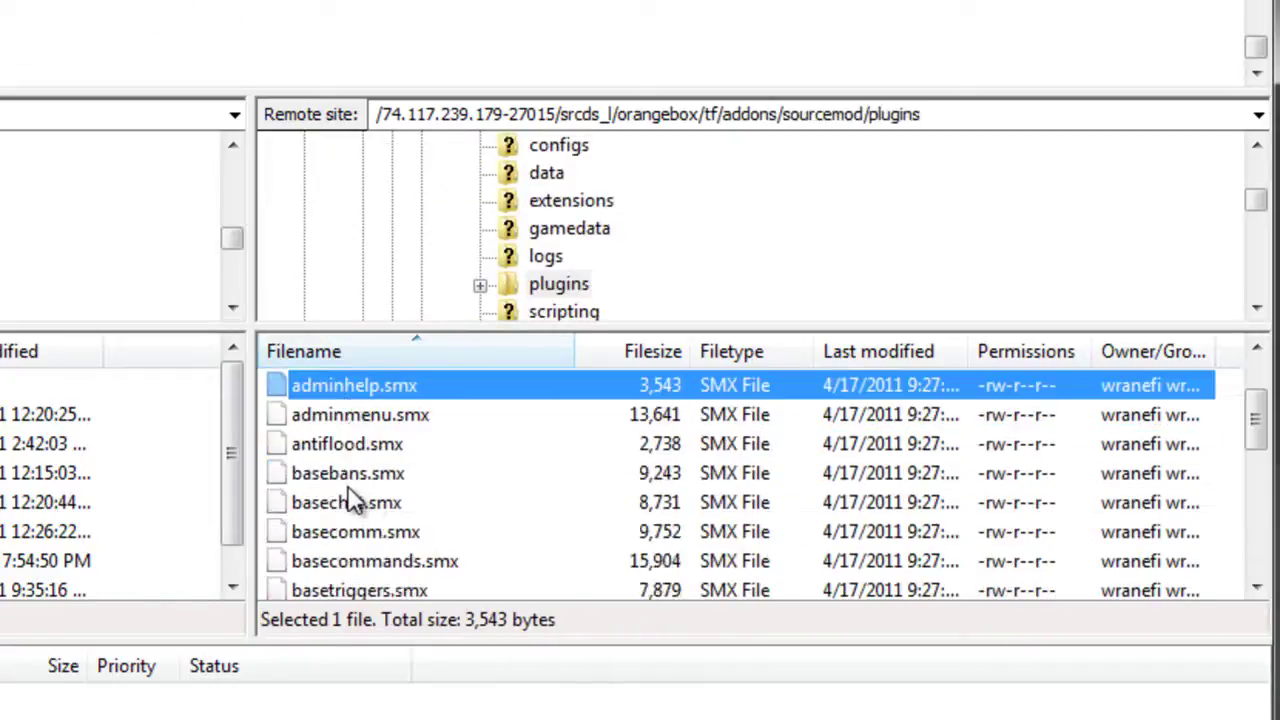
scroll(355, 500, down, 3)
scroll(355, 500, up, 5)
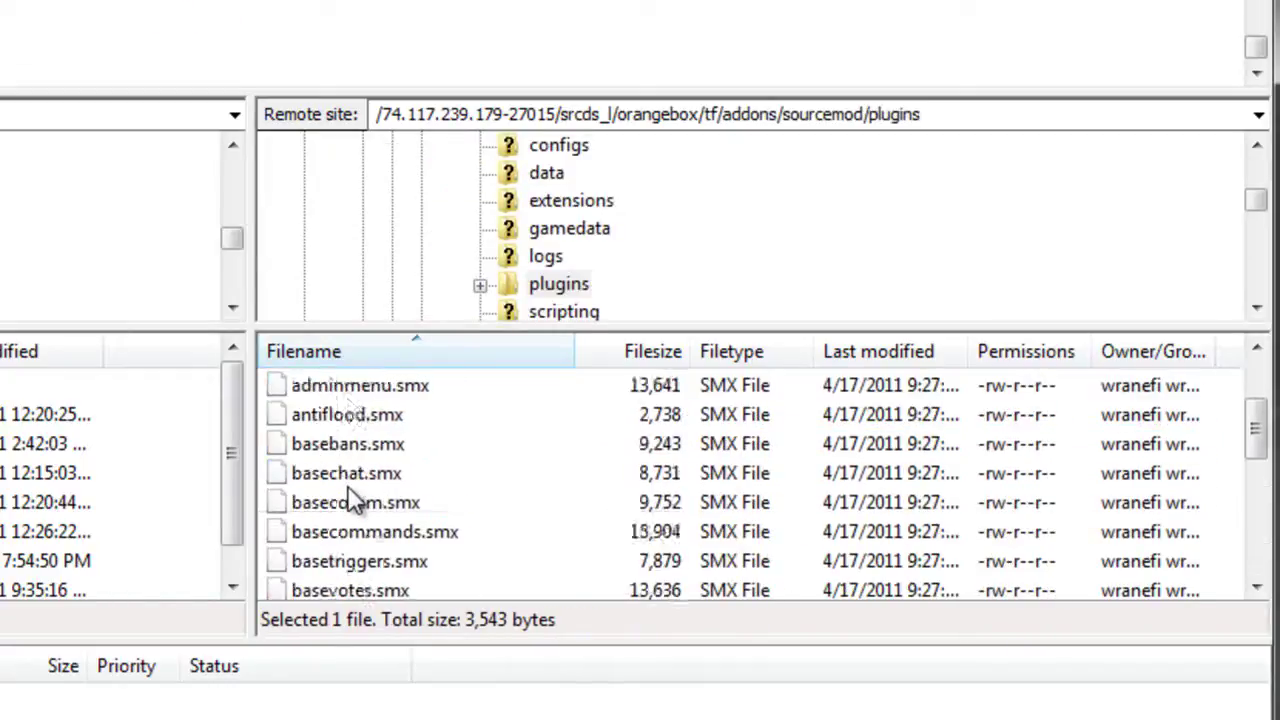
scroll(355, 500, down, 5)
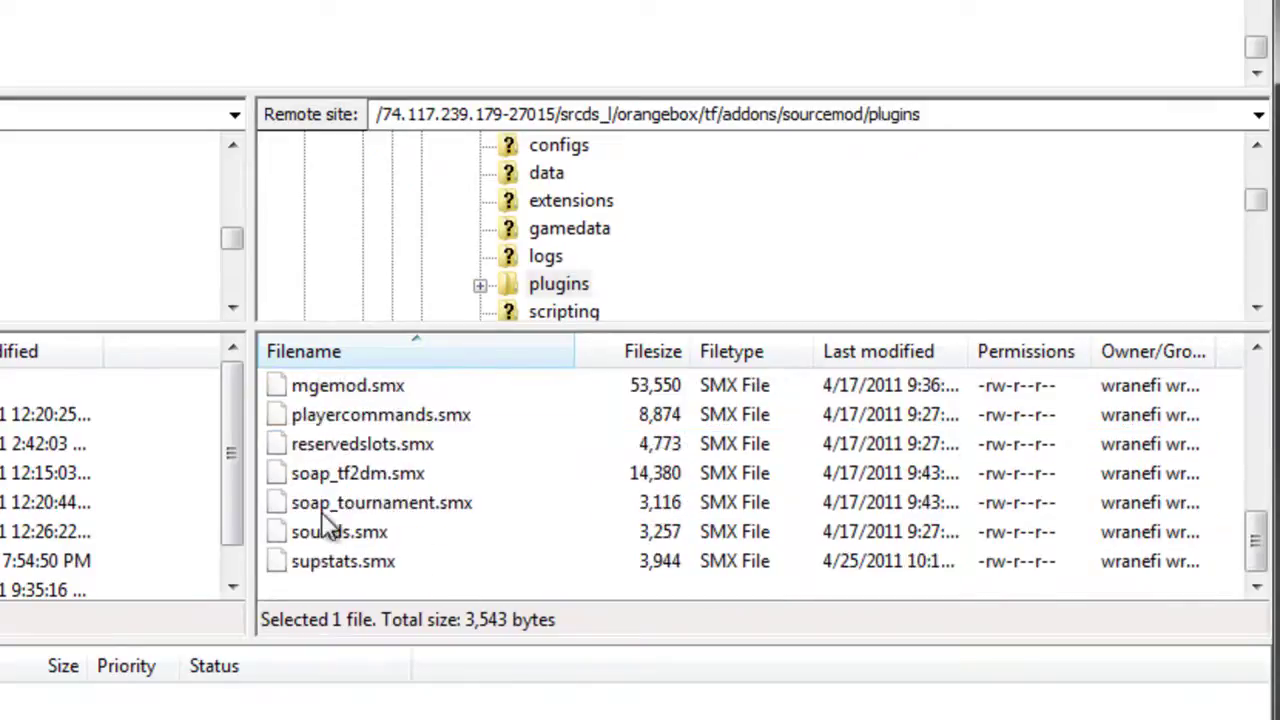
scroll(345, 495, up, 5)
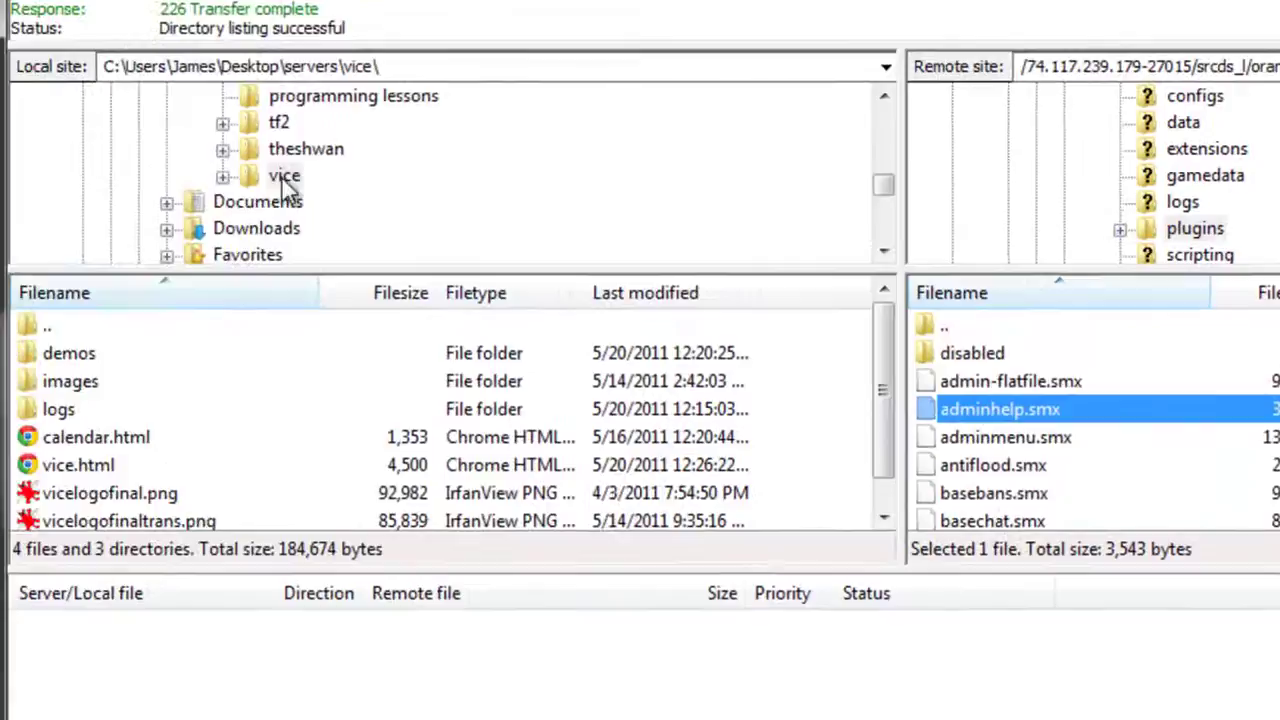
Open the user profile's Downloads folder on the local site and find the downloaded plugin file.
click(283, 164)
click(283, 175)
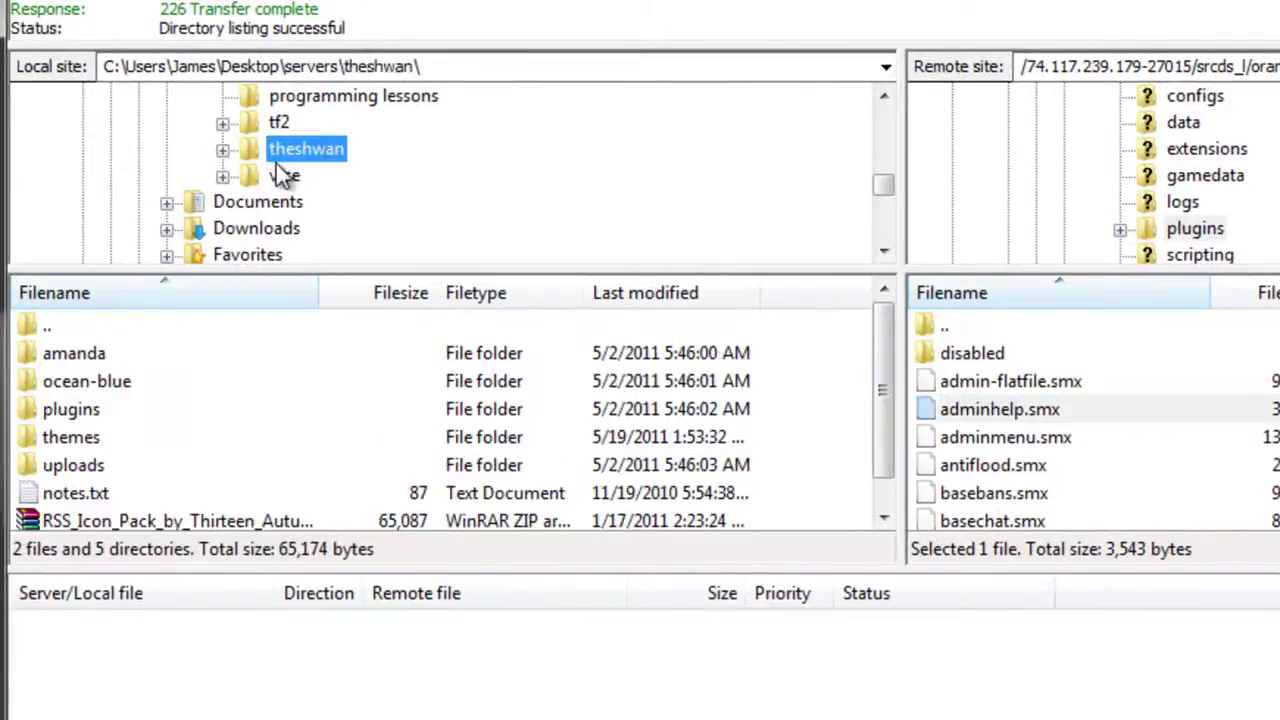
scroll(255, 205, up, 4)
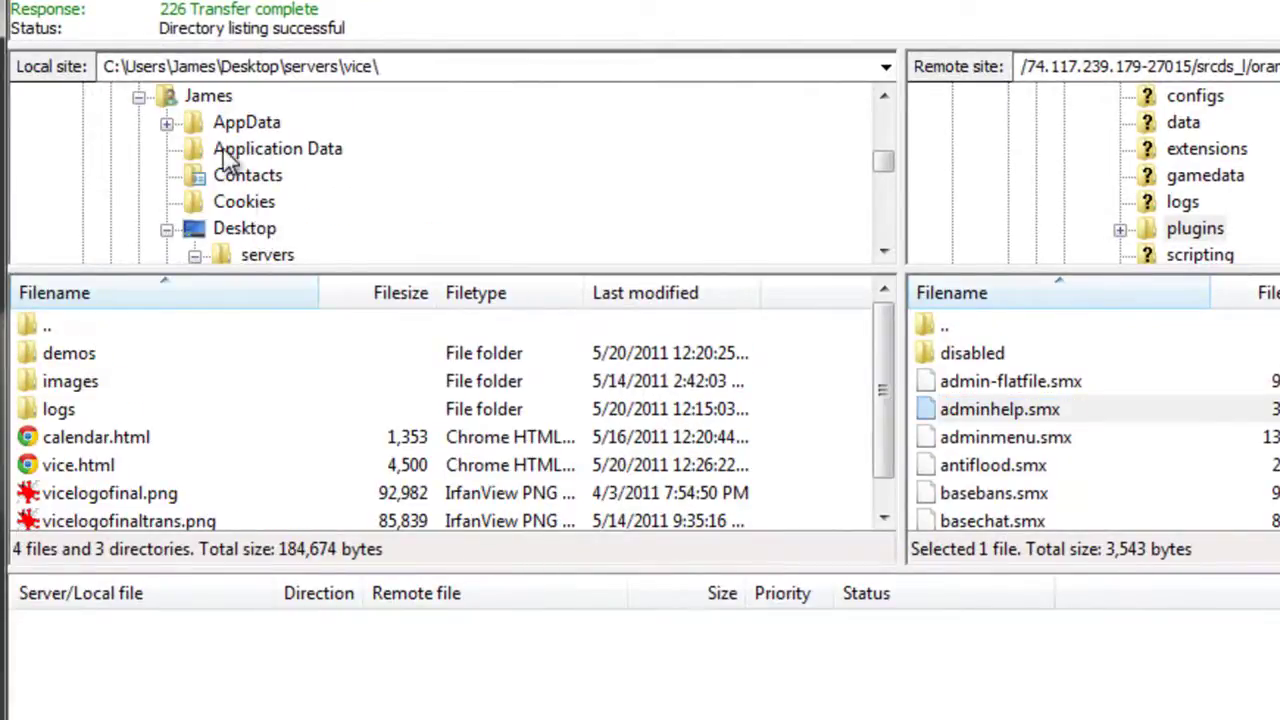
click(195, 98)
click(103, 441)
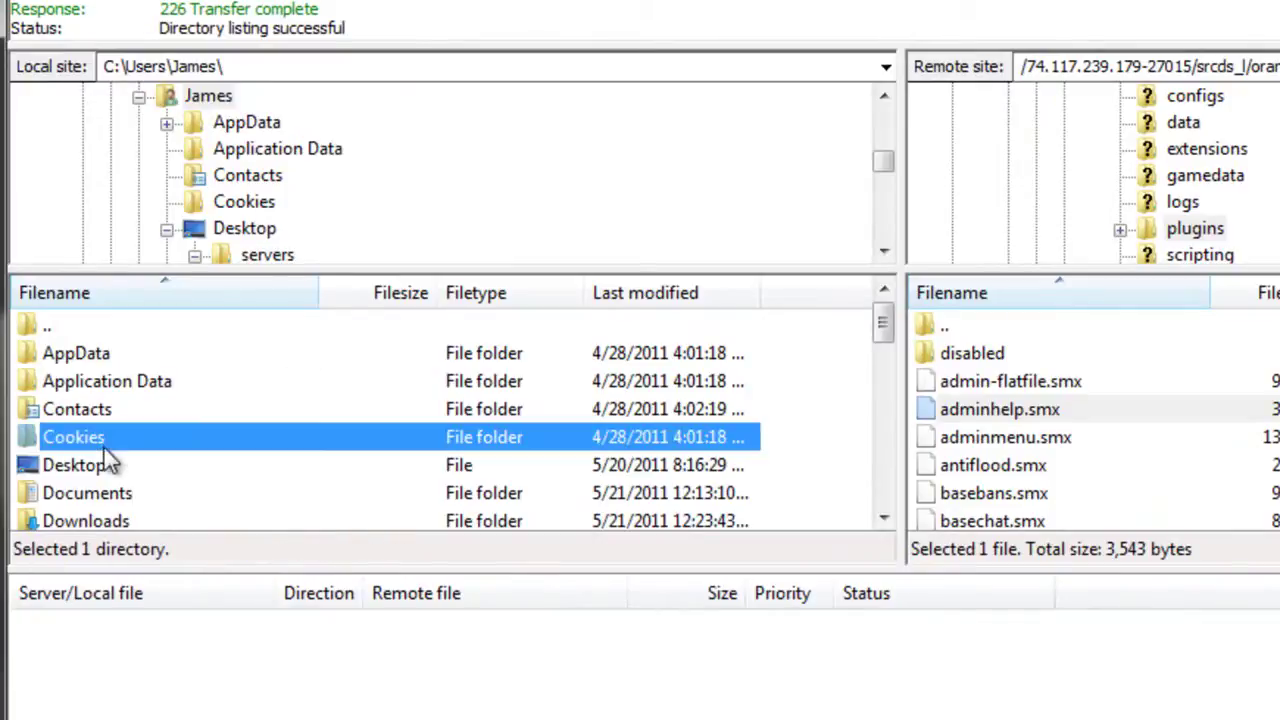
double_click(97, 519)
scroll(111, 498, down, 5)
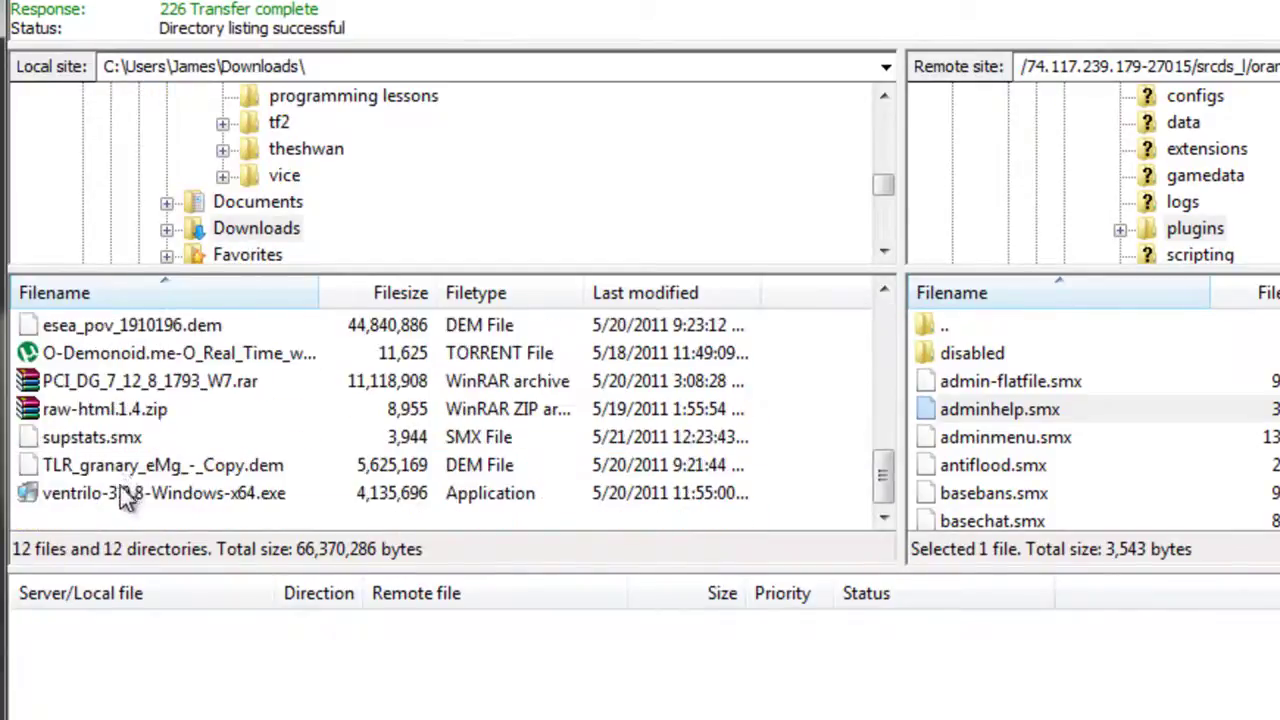
Select supstats.smx in the local Downloads folder and its counterpart in the remote plugins folder.
click(122, 440)
drag(160, 447, 396, 440)
click(1010, 467)
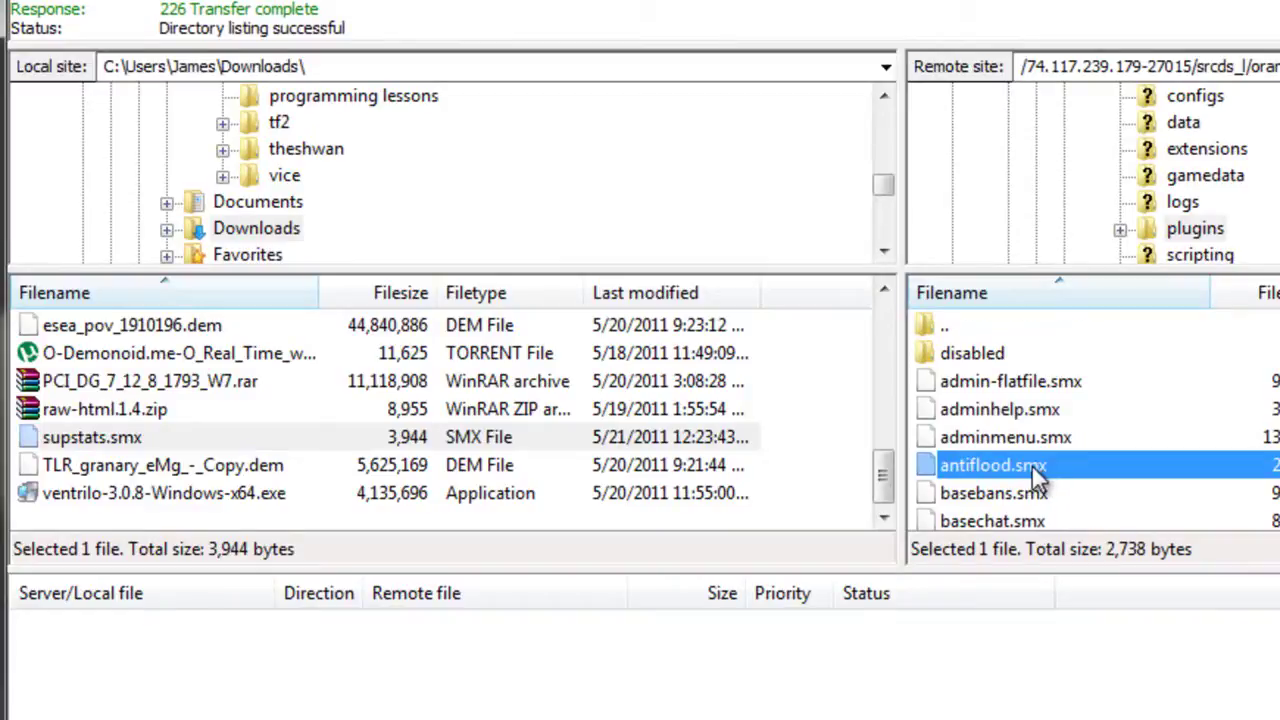
key(s)
key(s)
key(s)
key(s)
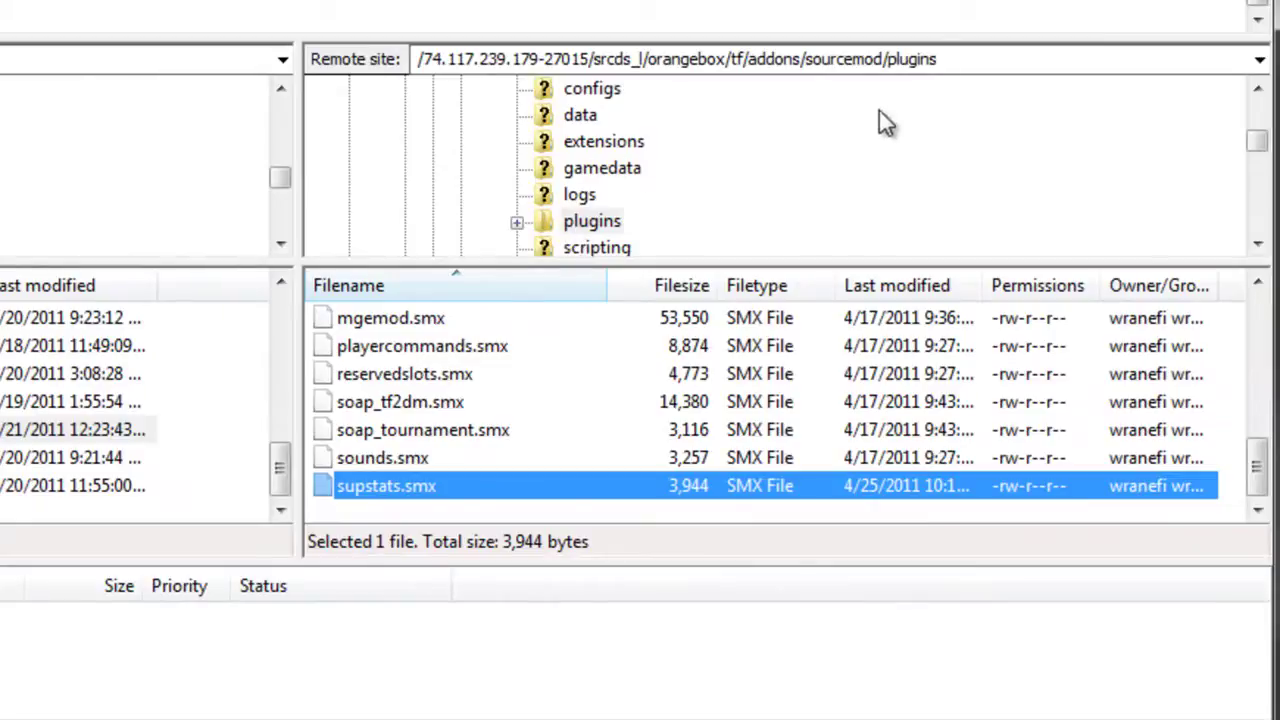
Return to the game server's top directory on the remote site and open orangebox/tf from there.
drag(1257, 140, 1260, 104)
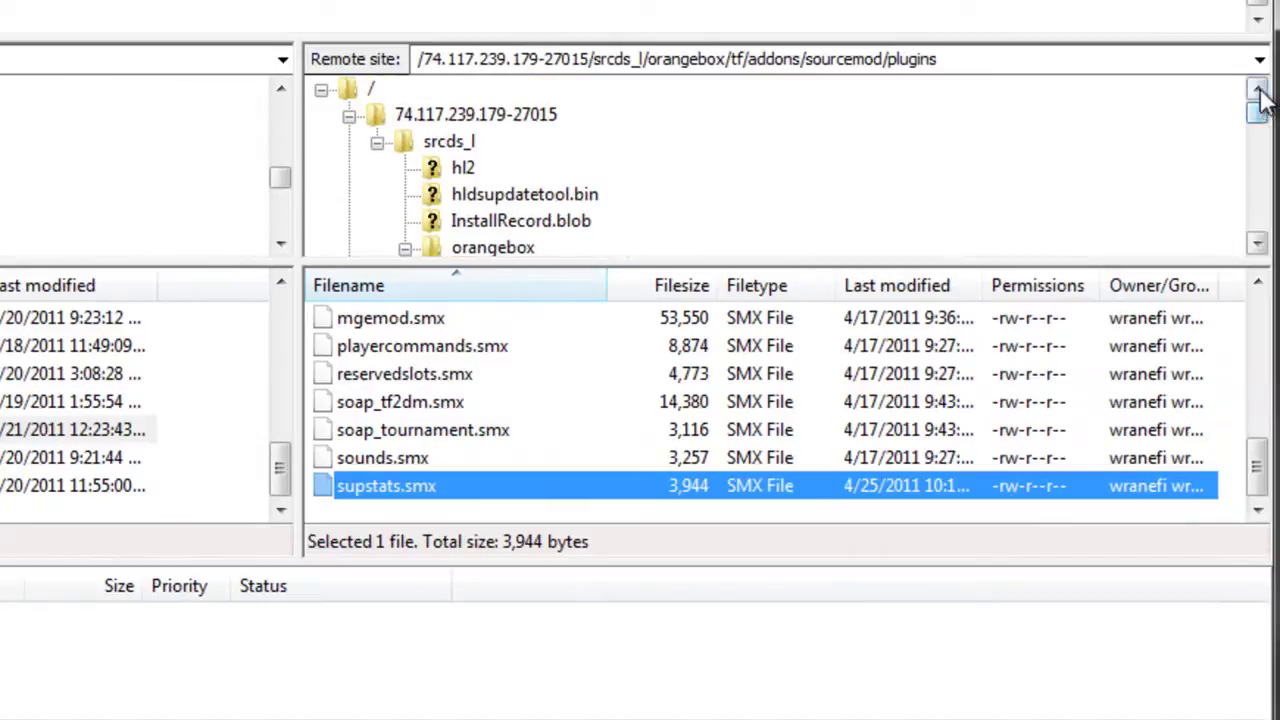
click(456, 116)
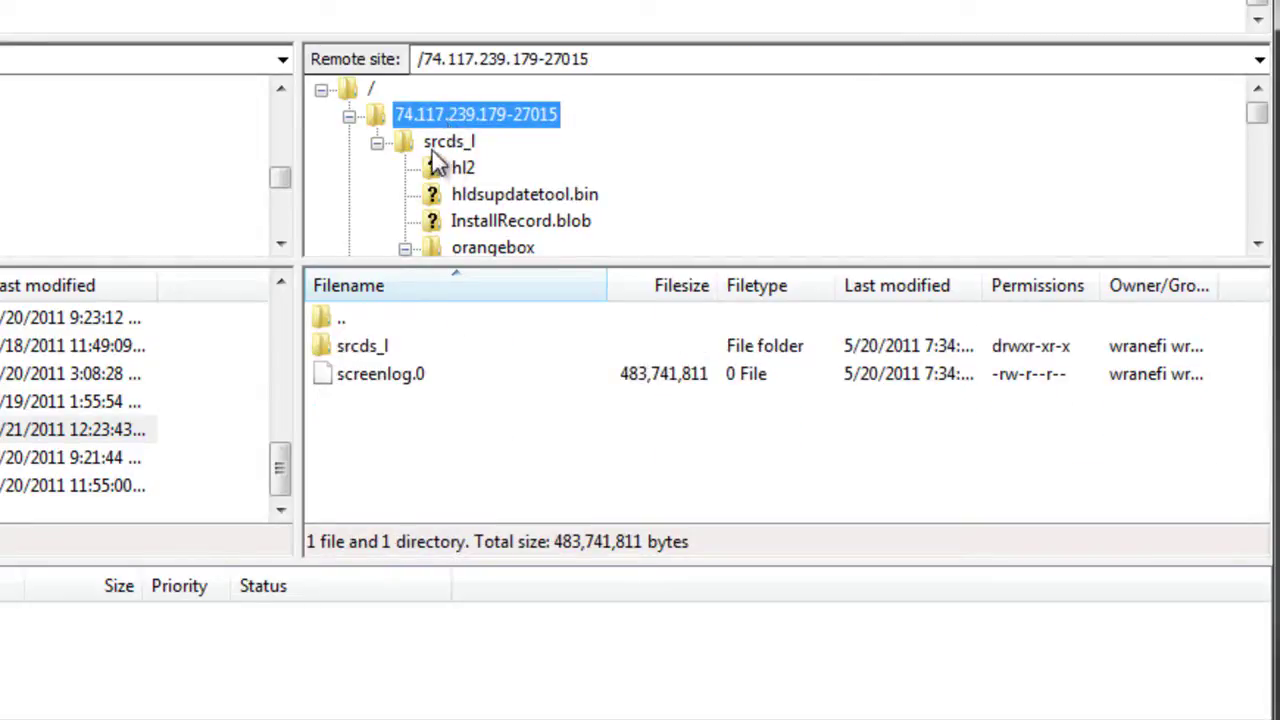
scroll(462, 175, down, 2)
click(480, 92)
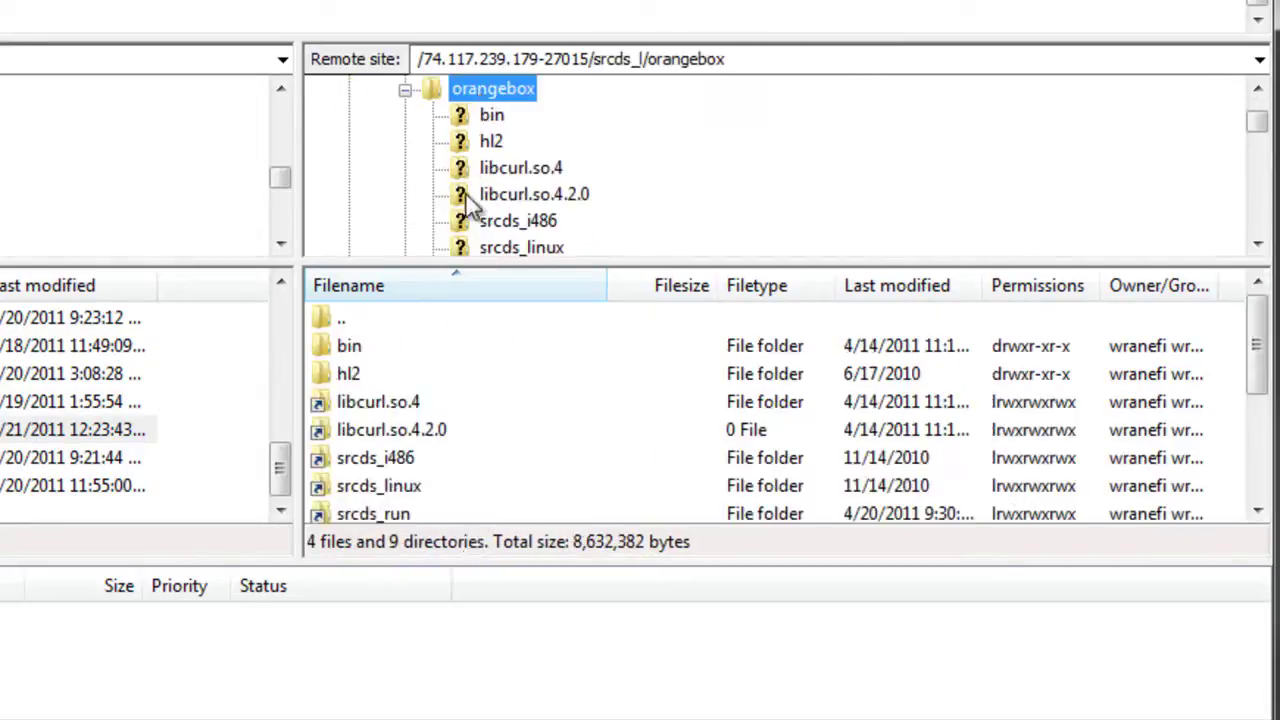
click(356, 380)
scroll(364, 387, down, 1)
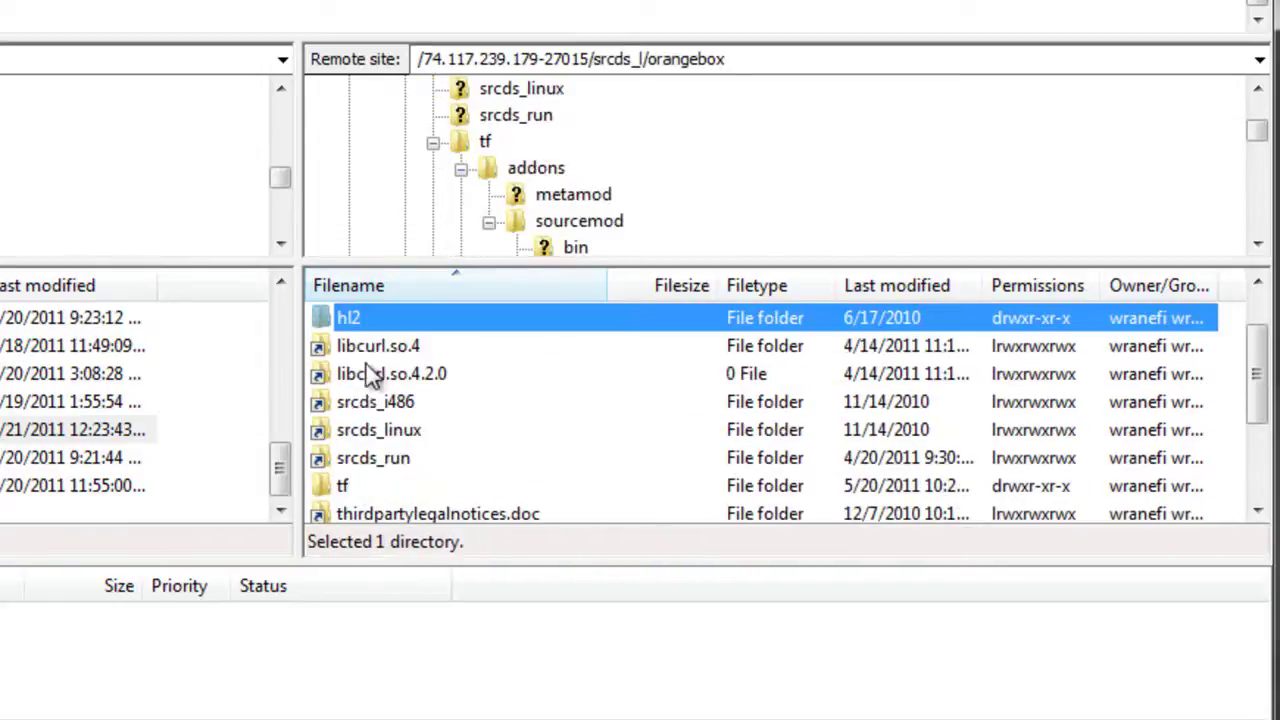
double_click(355, 487)
Find the logs folder inside the remote tf folder and open it.
click(366, 443)
scroll(370, 443, down, 5)
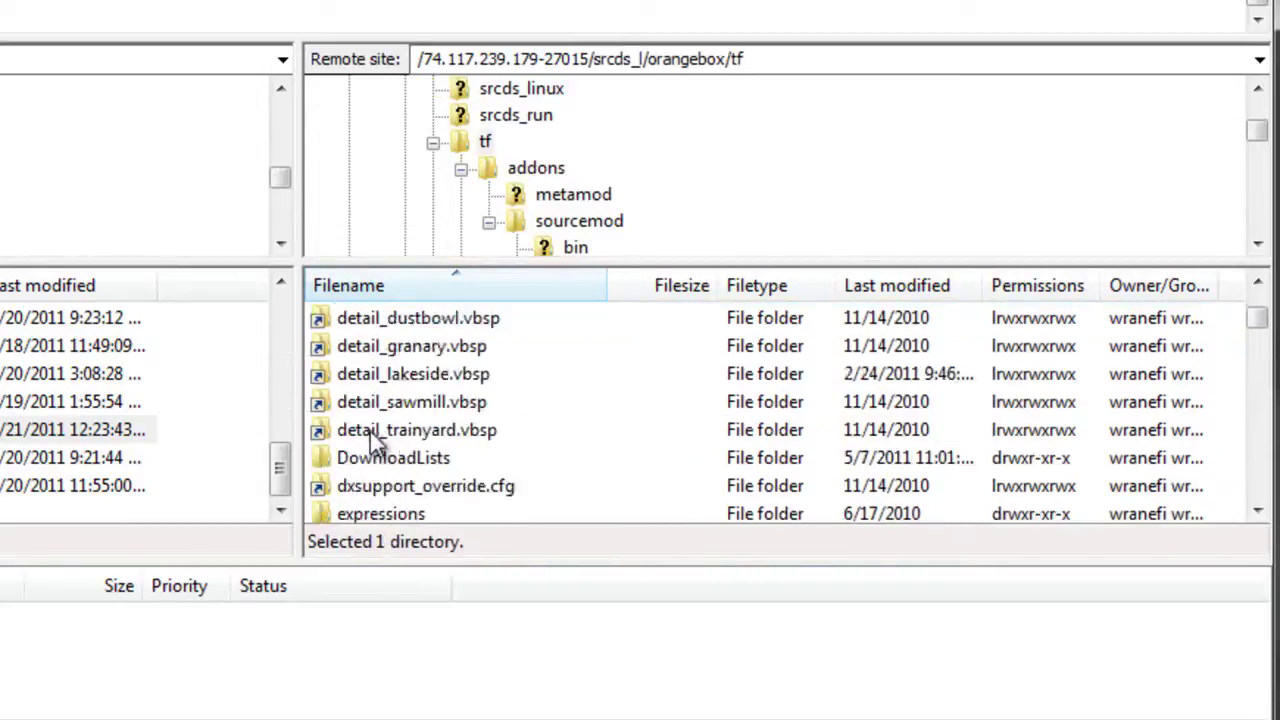
scroll(370, 435, down, 1)
click(353, 451)
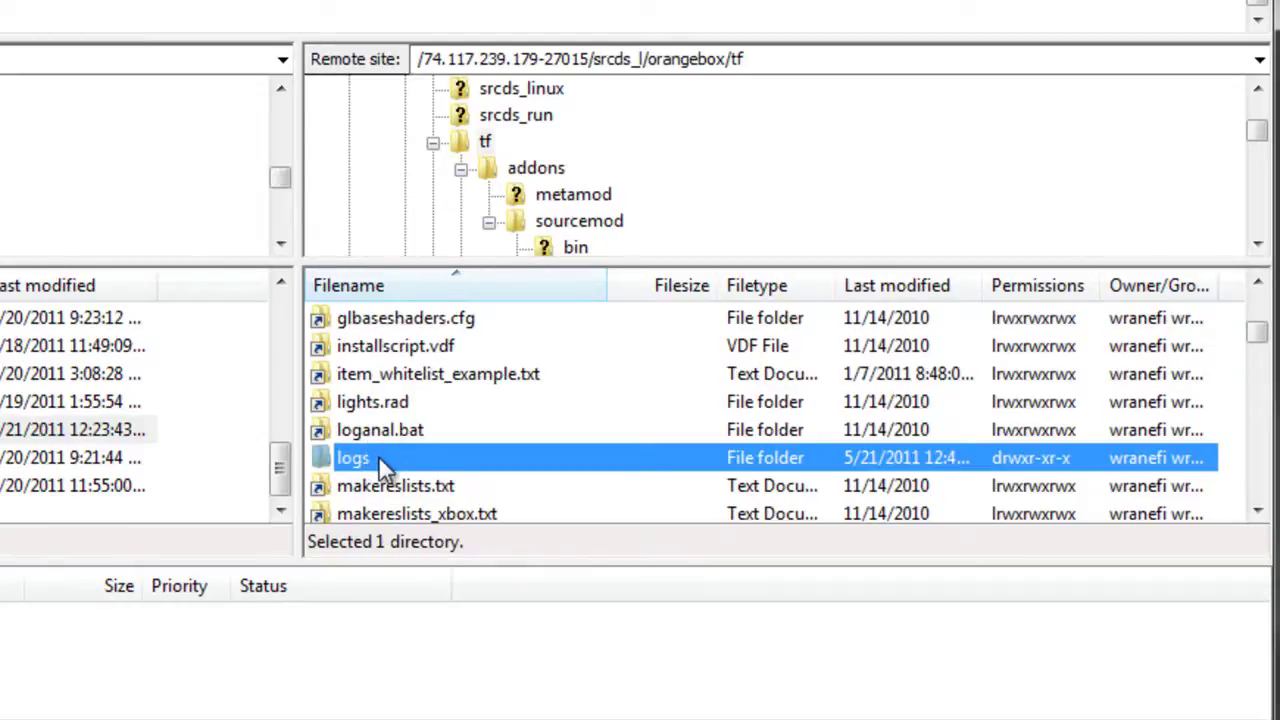
double_click(378, 455)
Sort the remote log files by last modified date, newest first.
click(420, 350)
click(410, 410)
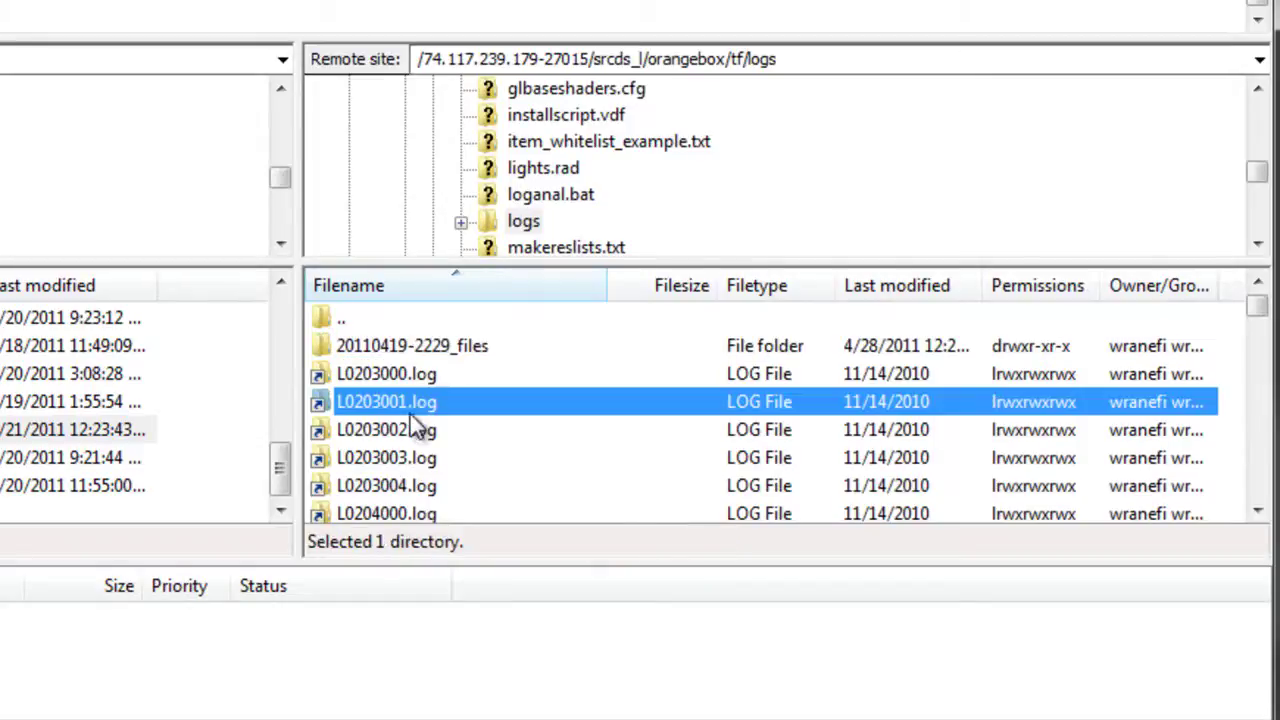
click(893, 293)
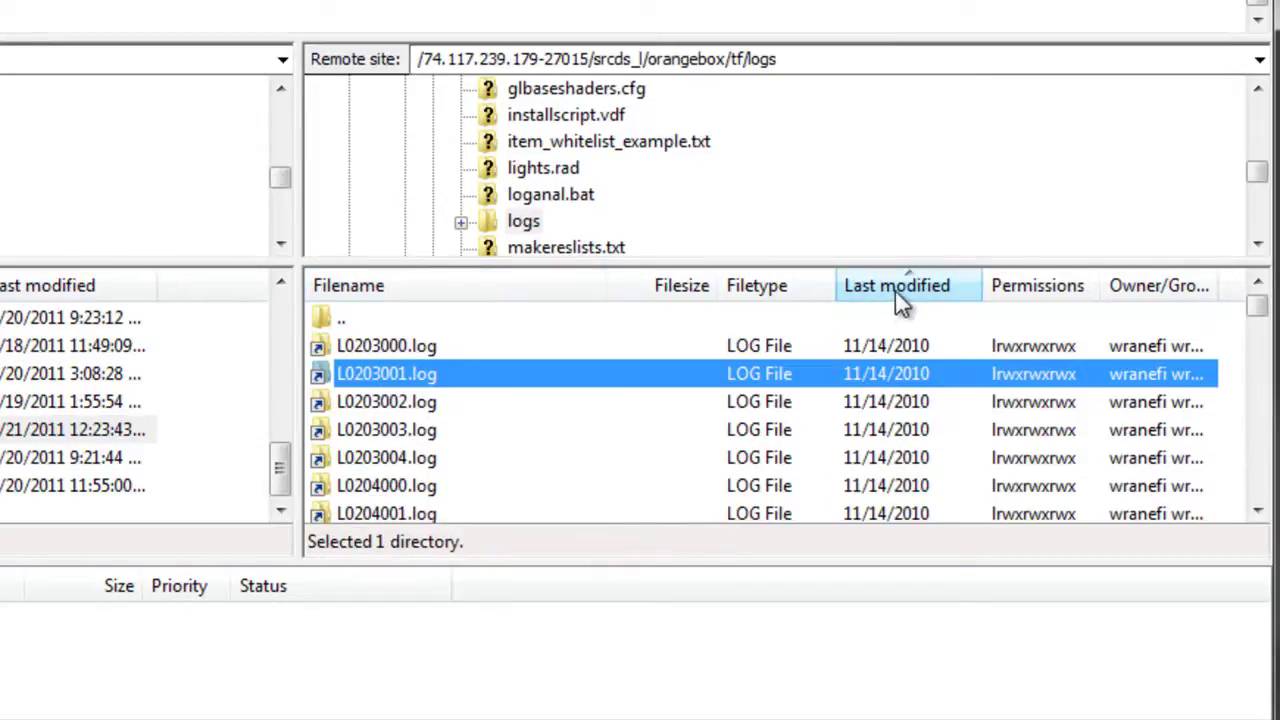
click(895, 291)
Compare the file sizes of the most recent logs to tell full match logs from short ones, then select L0520002.log.
click(520, 350)
click(508, 378)
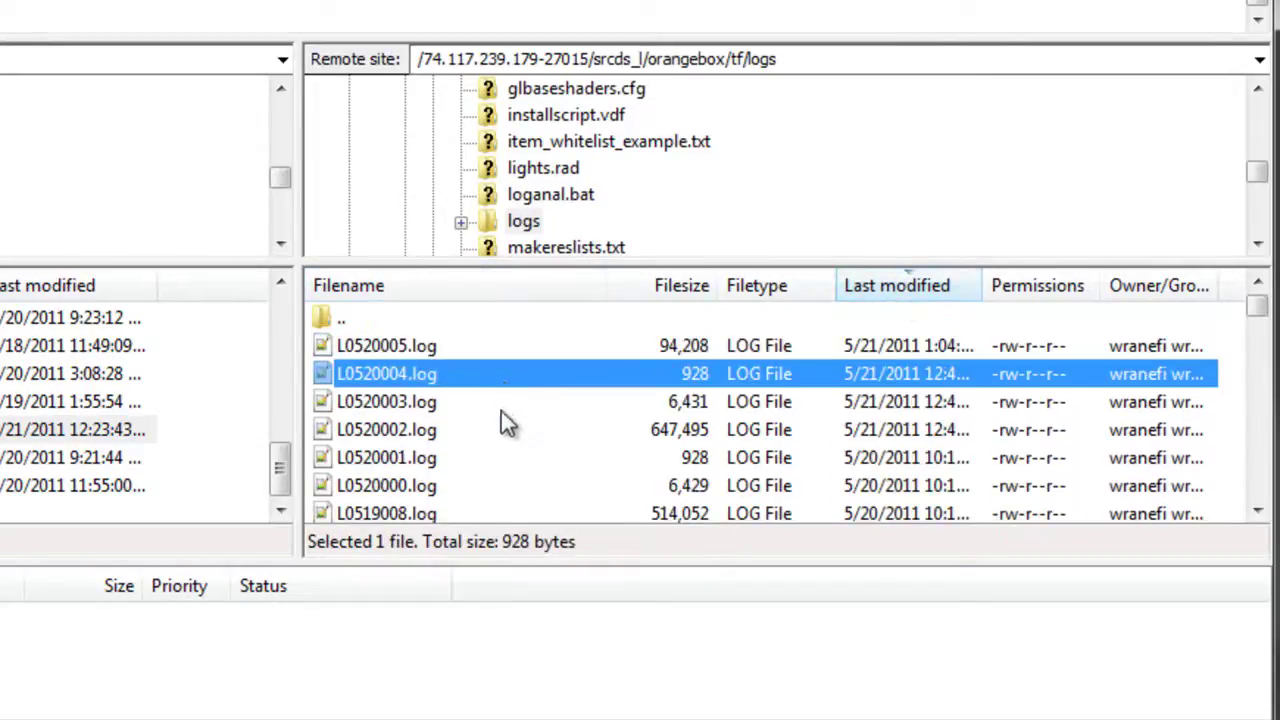
click(503, 403)
click(506, 432)
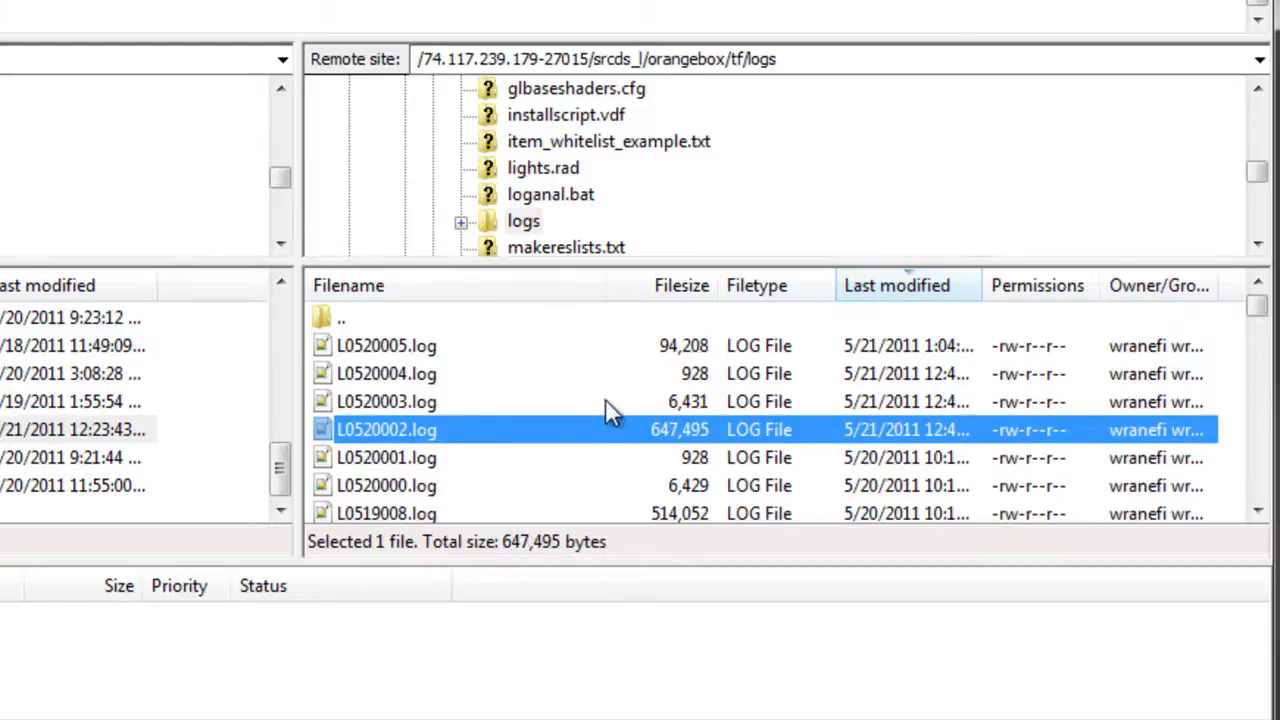
scroll(700, 445, down, 1)
click(679, 436)
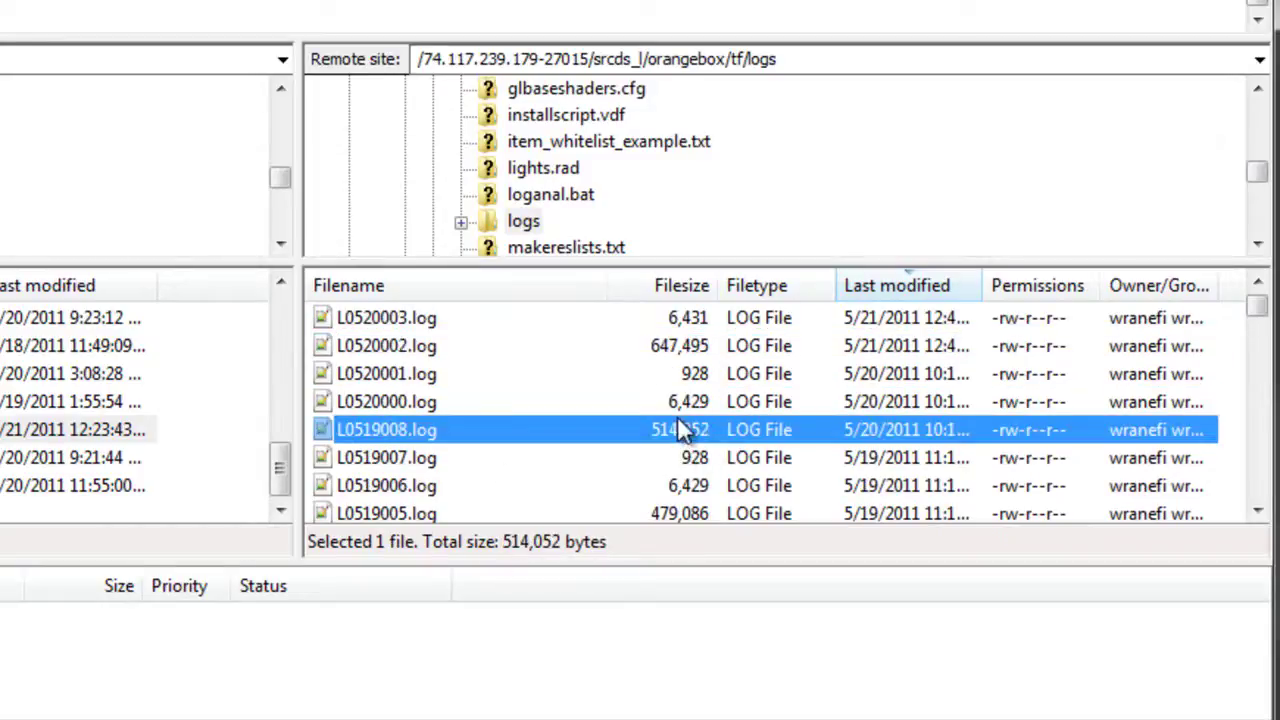
click(688, 348)
click(690, 429)
click(688, 513)
scroll(690, 510, down, 1)
click(690, 430)
click(700, 318)
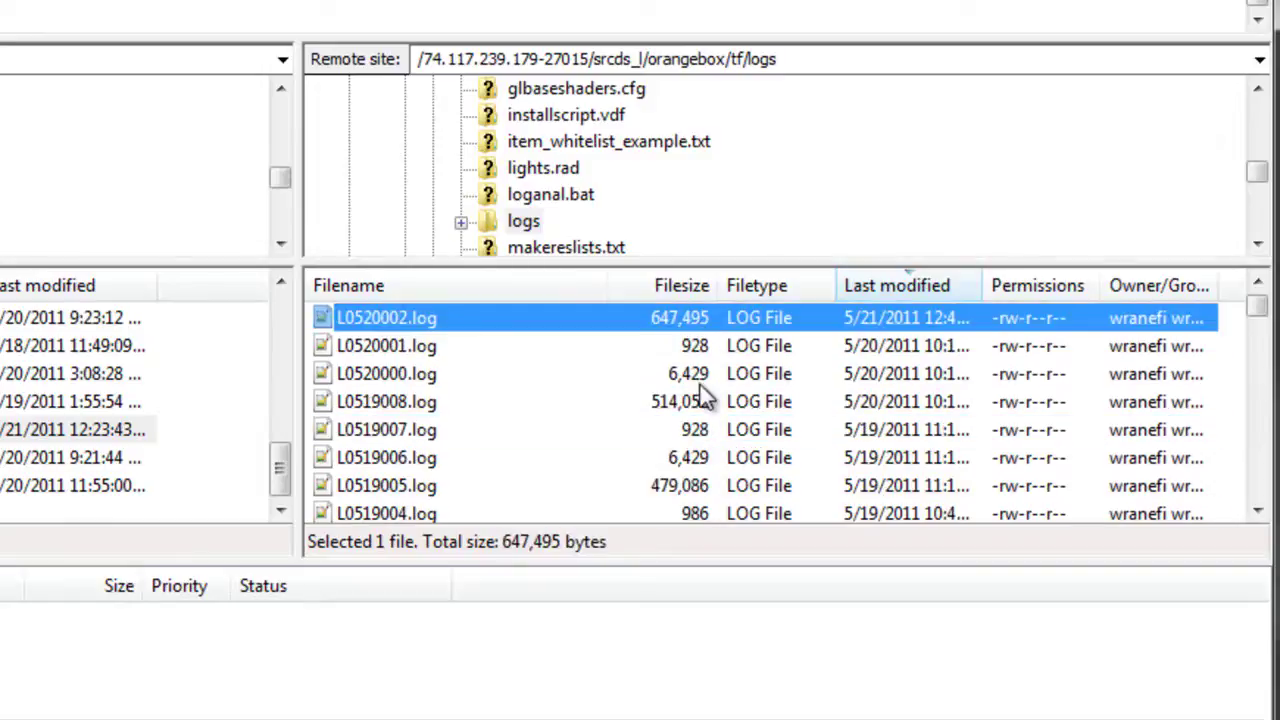
scroll(705, 395, up, 2)
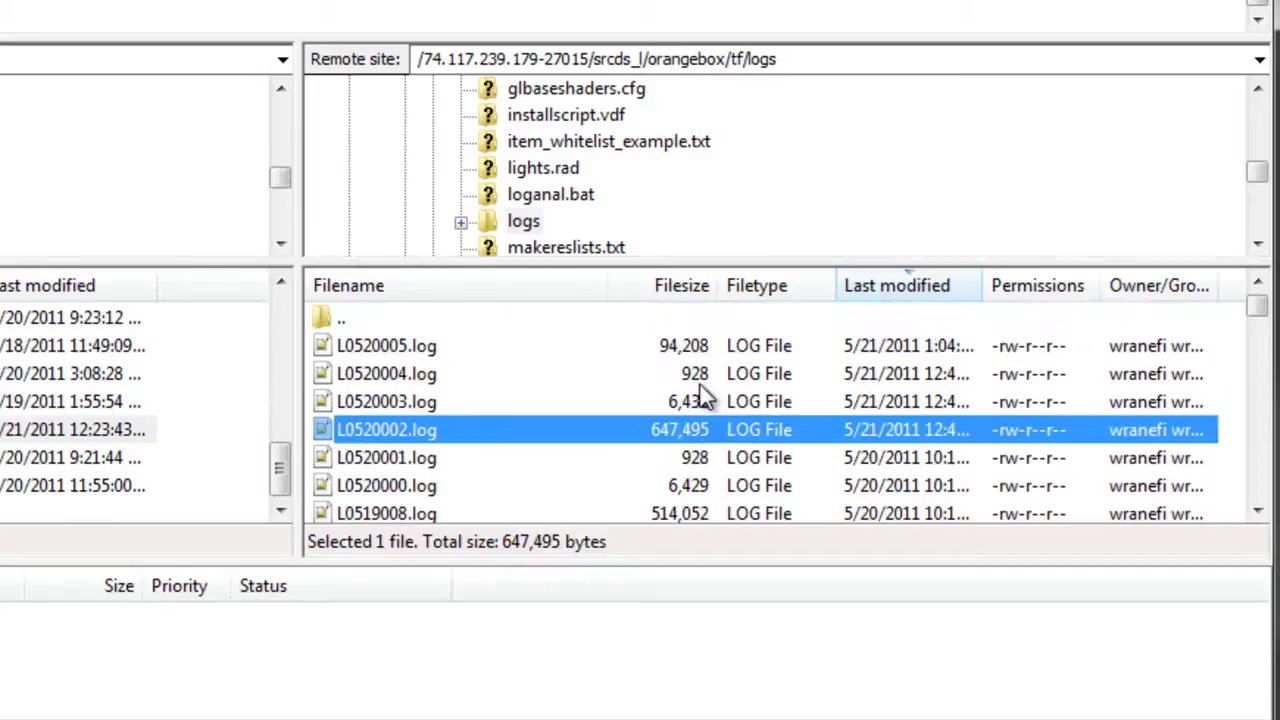
right_click(485, 437)
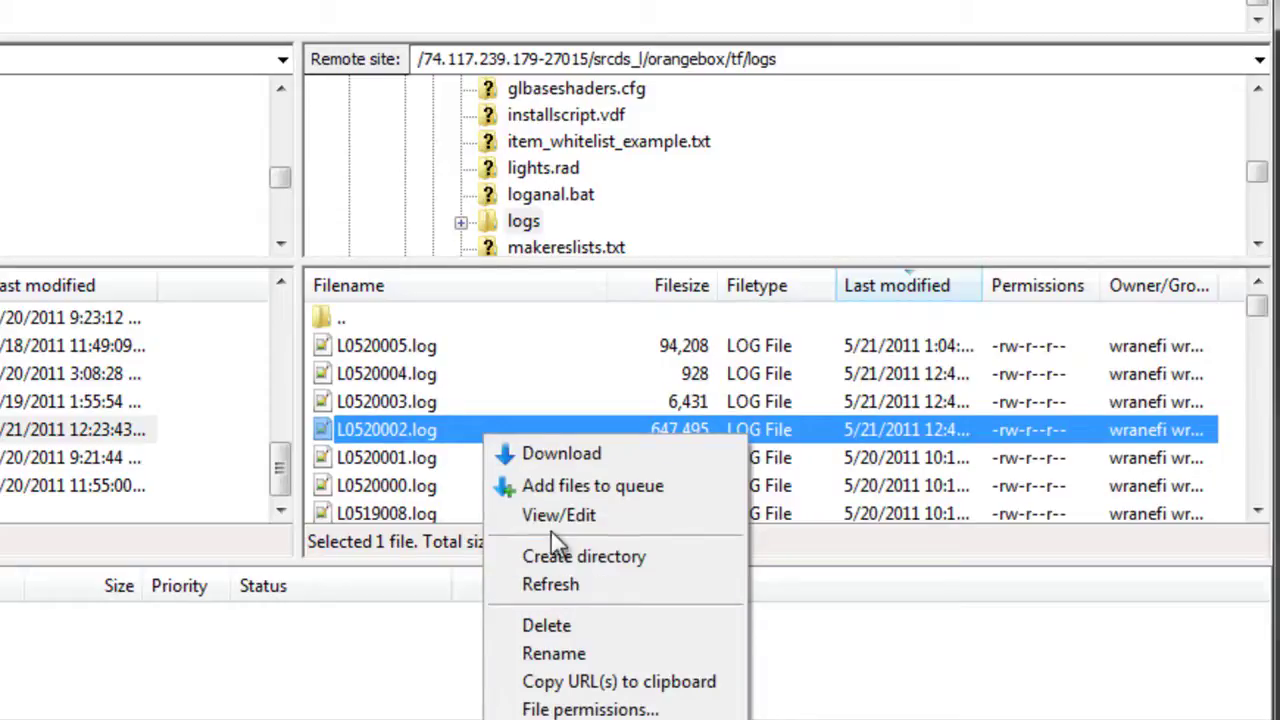
click(418, 455)
click(415, 432)
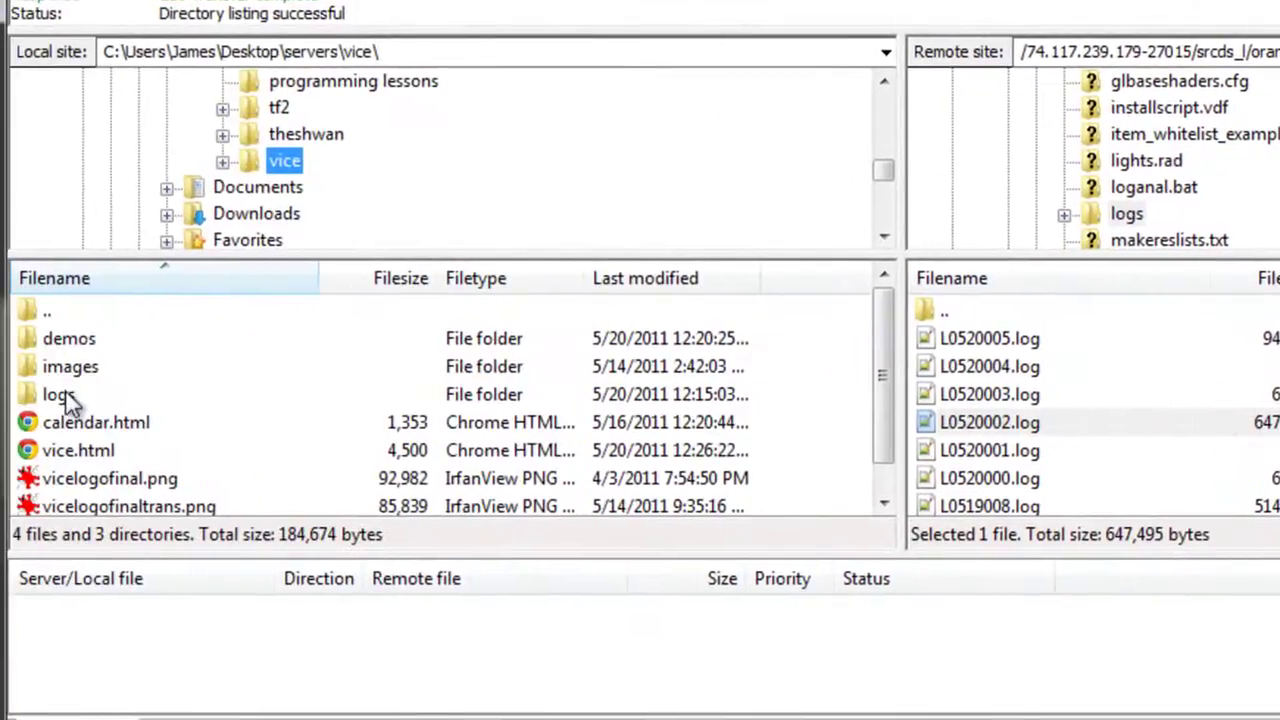
Open the logs folder inside the local vice folder and look through its existing log files.
double_click(60, 395)
click(90, 368)
scroll(92, 420, down, 5)
scroll(90, 430, down, 1)
scroll(90, 430, up, 5)
scroll(90, 430, down, 3)
scroll(95, 430, down, 2)
Download L0520002.log from the server into the local vice\logs folder and select the downloaded copy.
drag(972, 422, 320, 214)
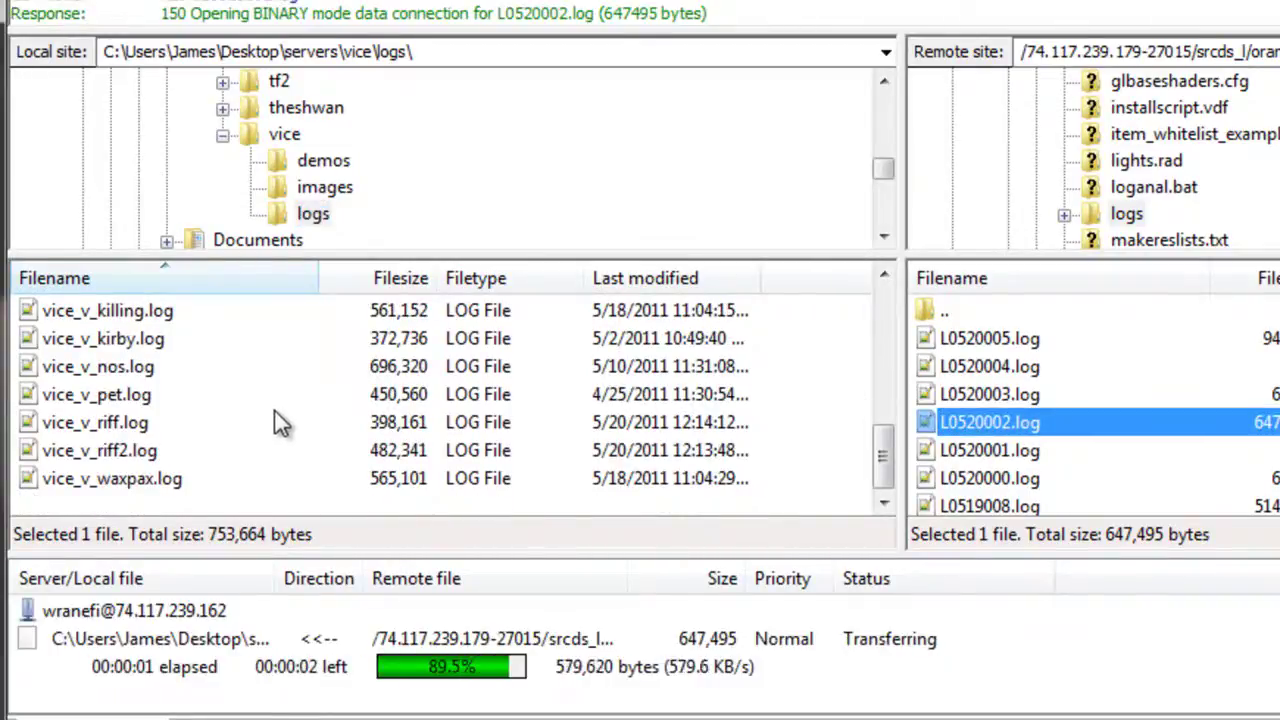
click(228, 420)
scroll(210, 416, up, 2)
scroll(200, 405, up, 3)
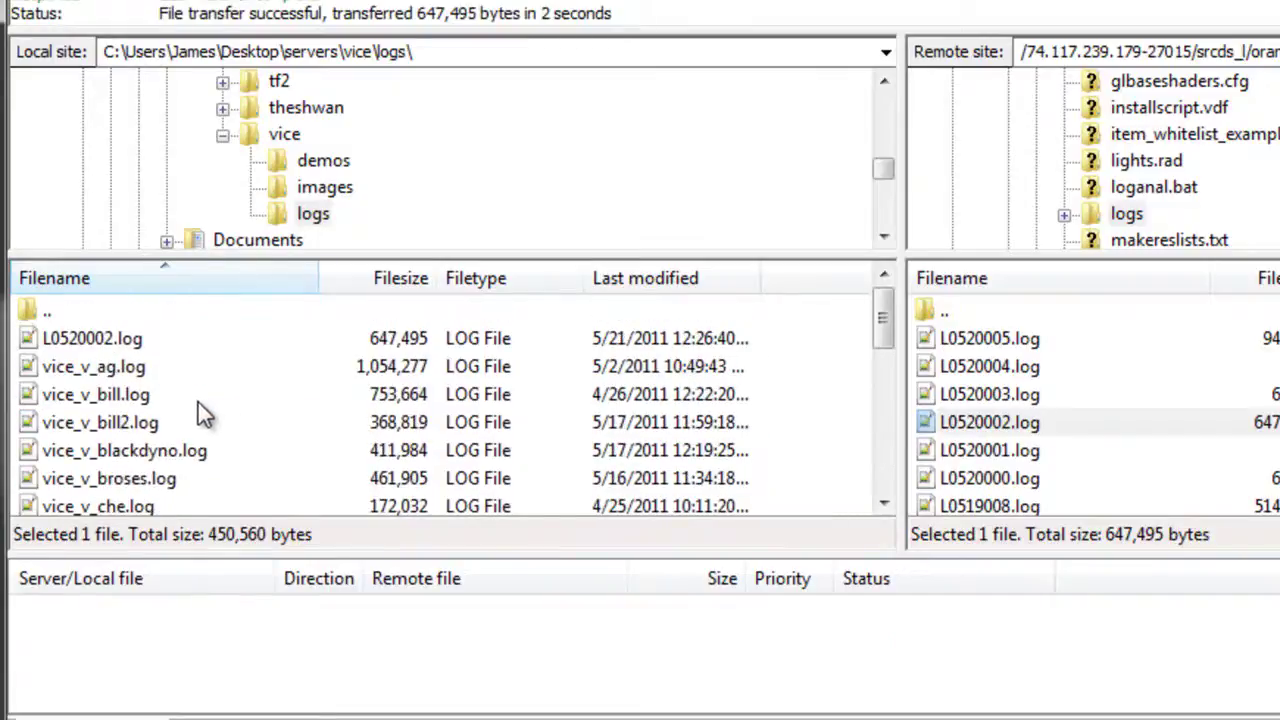
click(127, 348)
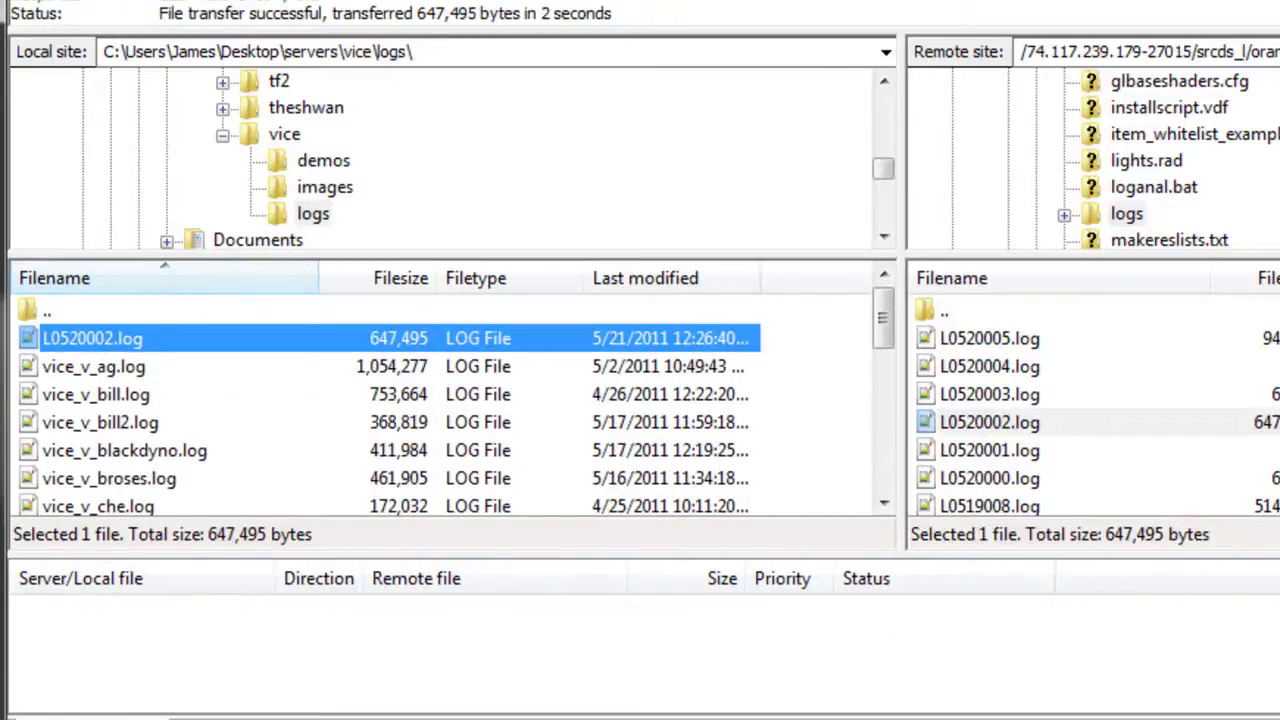
Switch to Windows Explorer and open the Desktop folder servers\vice\logs.
key(super)
click(415, 128)
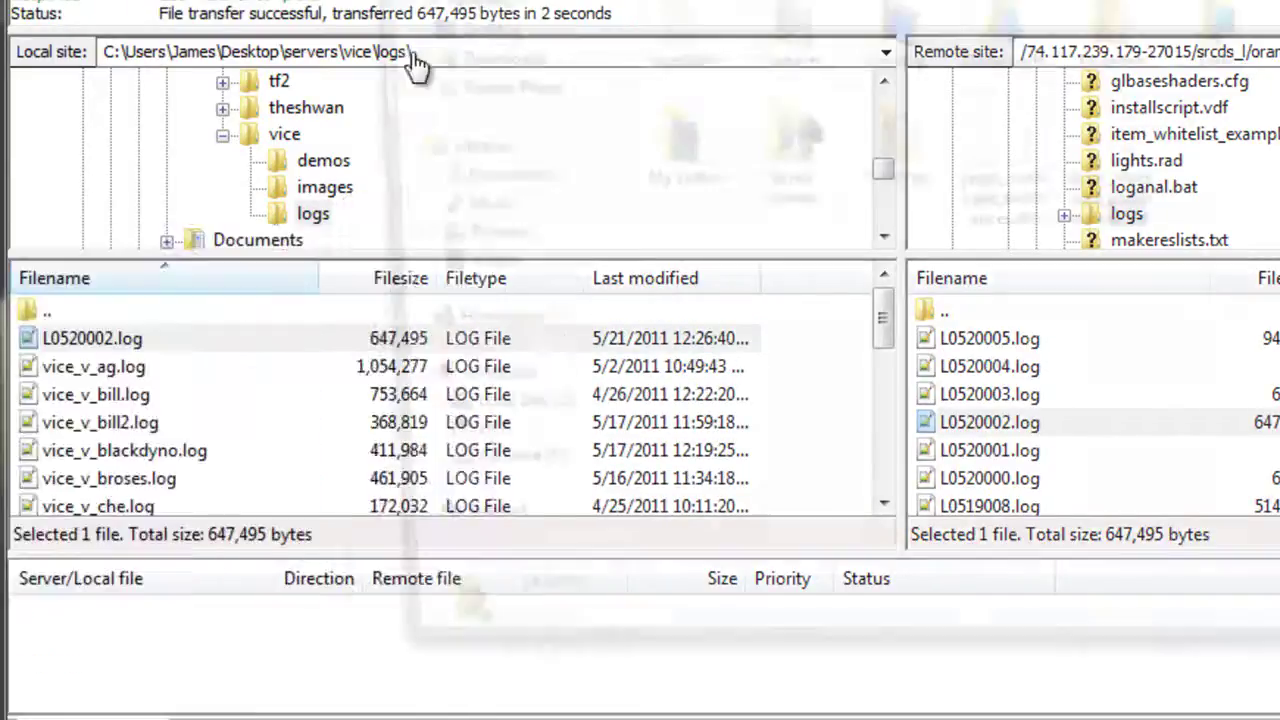
double_click(885, 45)
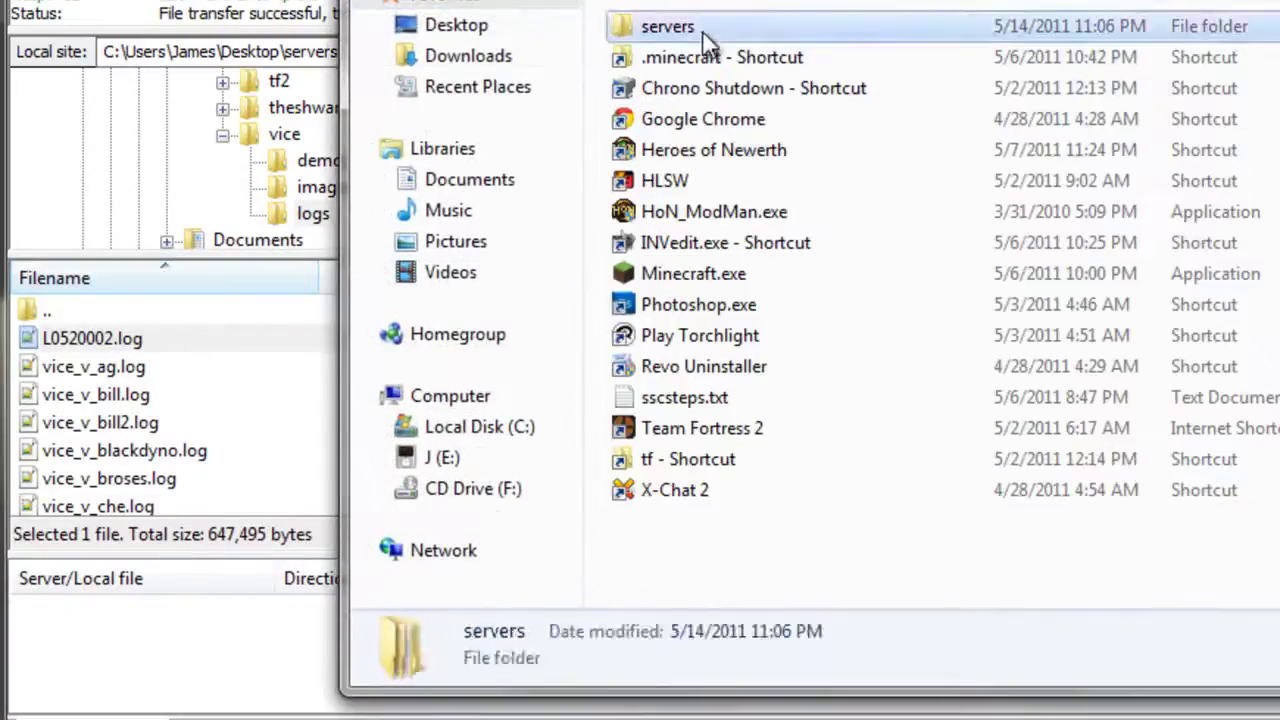
double_click(703, 30)
double_click(672, 240)
double_click(671, 86)
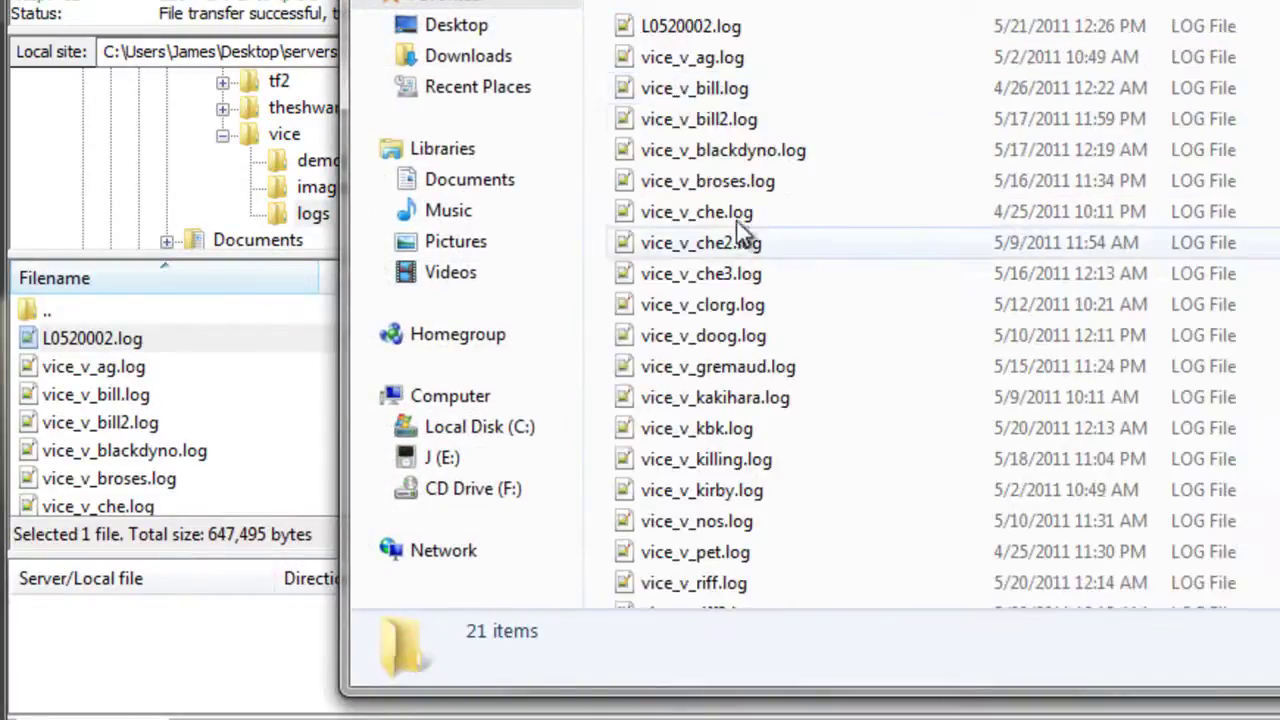
Rename L0520002.log in the logs folder to rf_v_blank.log.
click(722, 33)
click(705, 32)
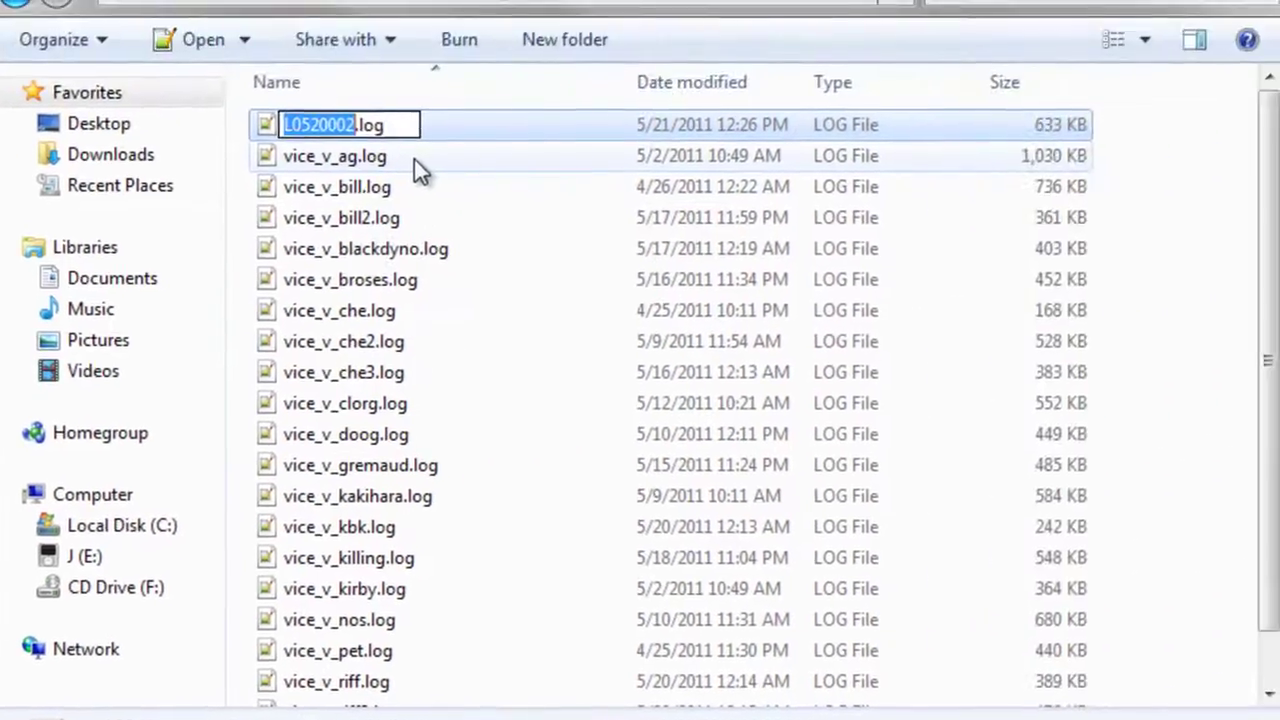
text(rf_v_blank)
click(418, 178)
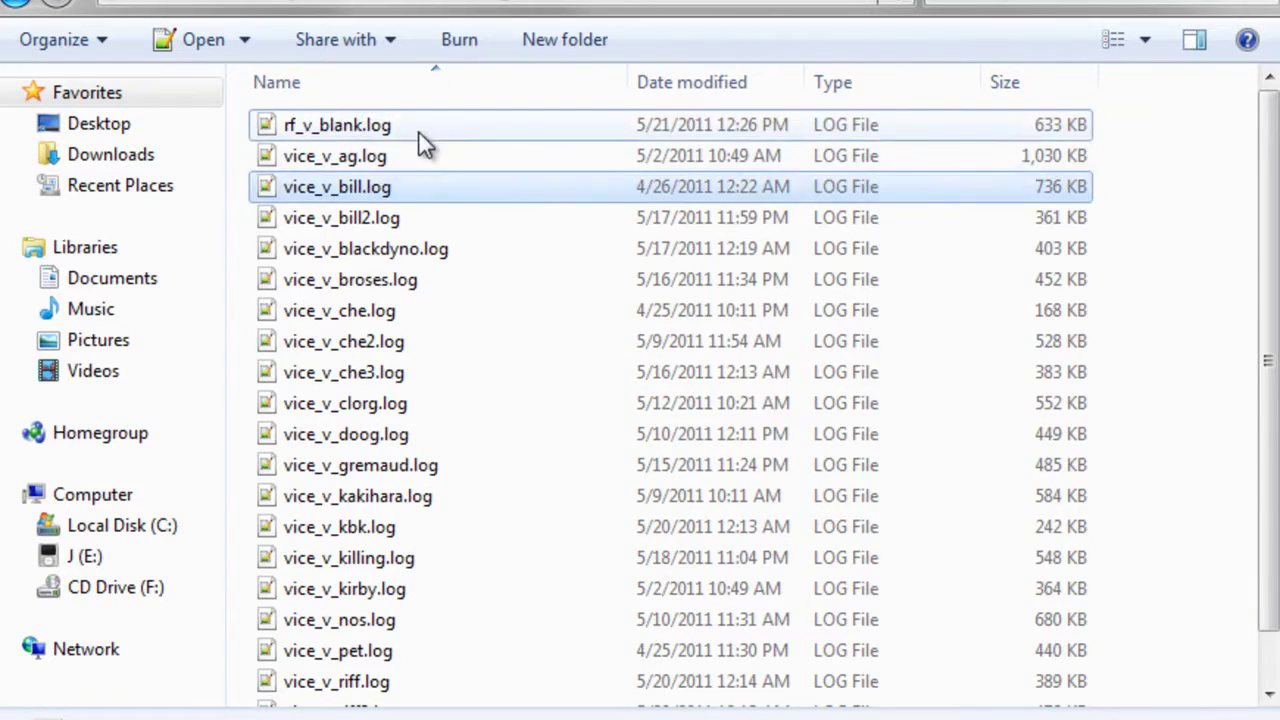
Open rf_v_blank.log in Notepad++ and enlarge the editor window to fill the screen.
double_click(425, 145)
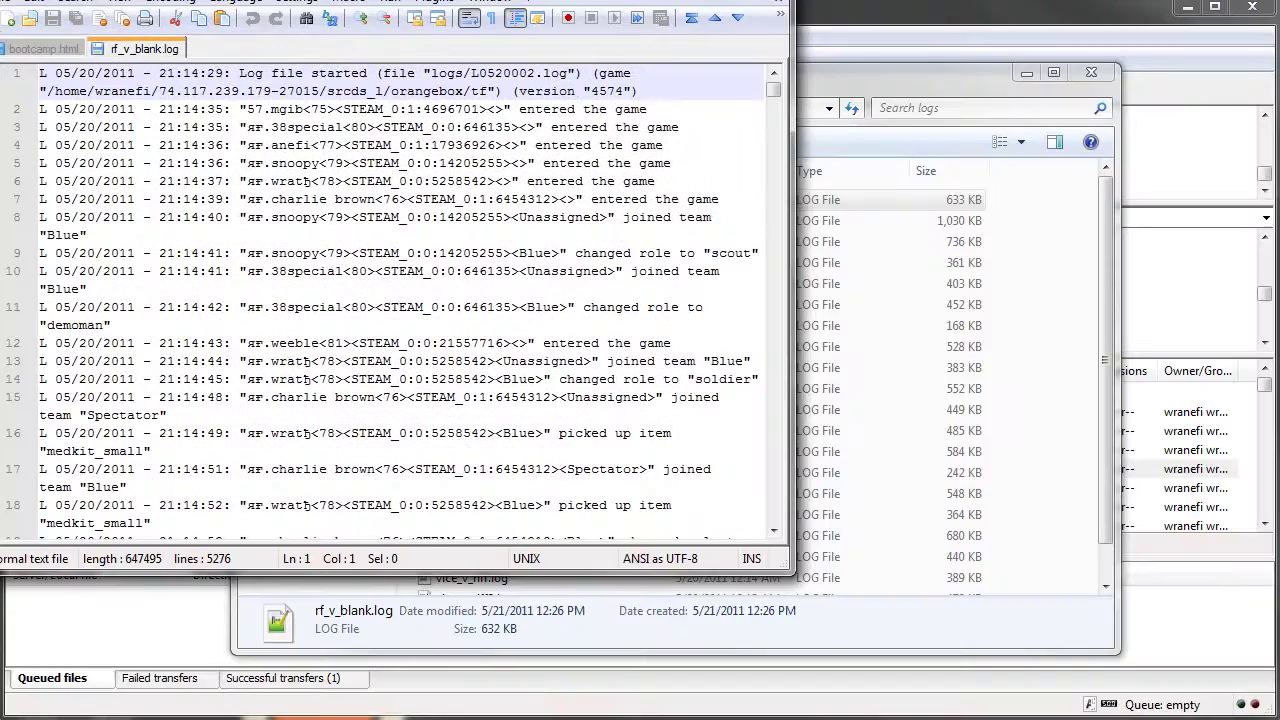
drag(68, 1, 88, 22)
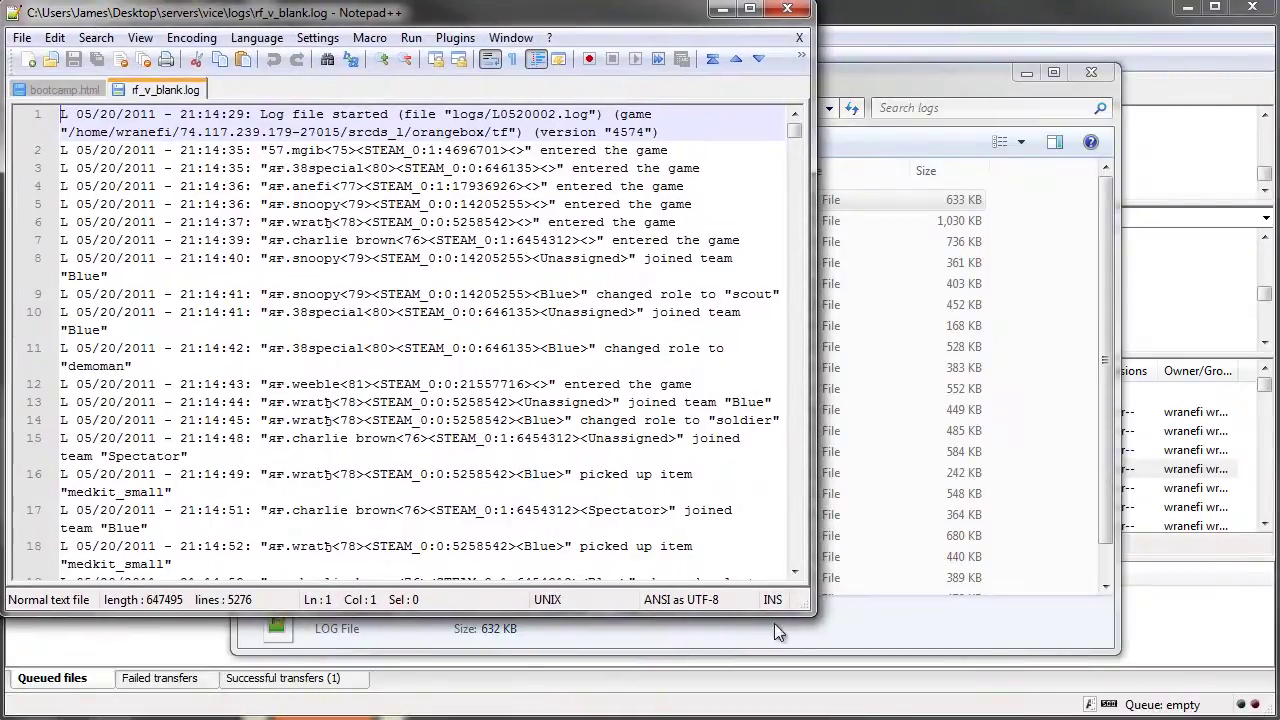
drag(803, 607, 1266, 710)
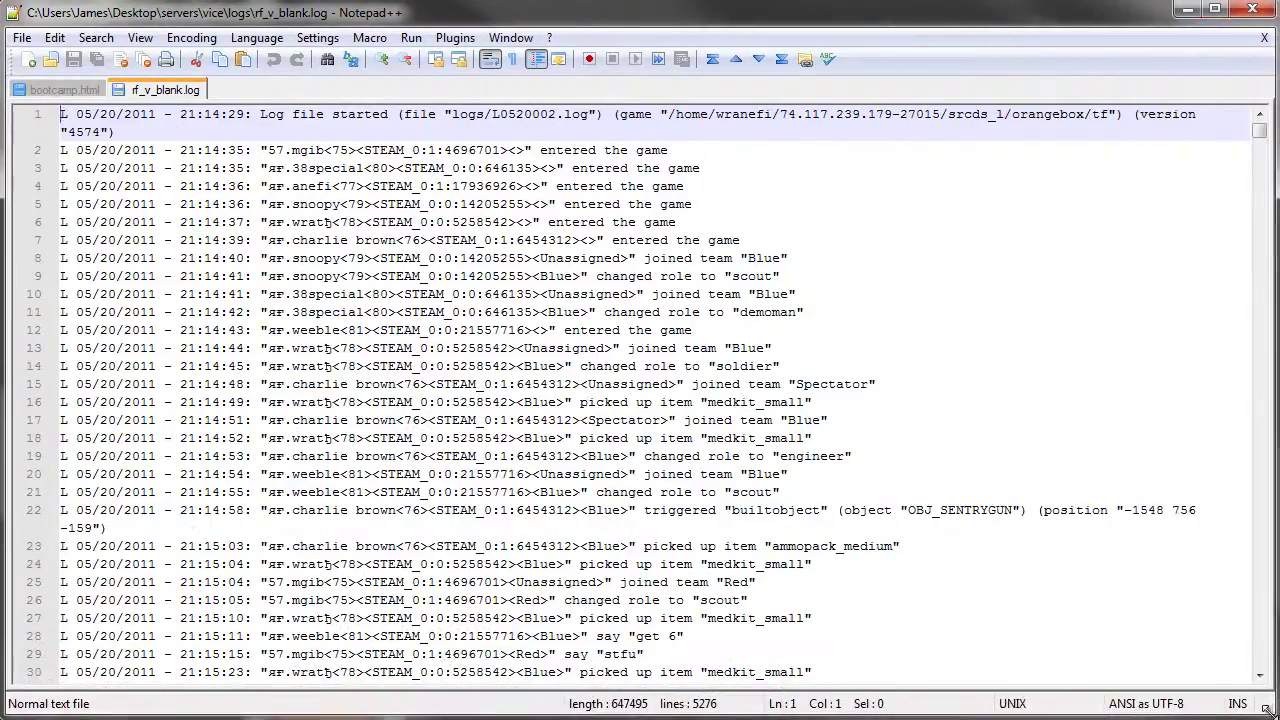
Read through the opening entries of the log to examine its player, item pickup and damage events.
click(566, 312)
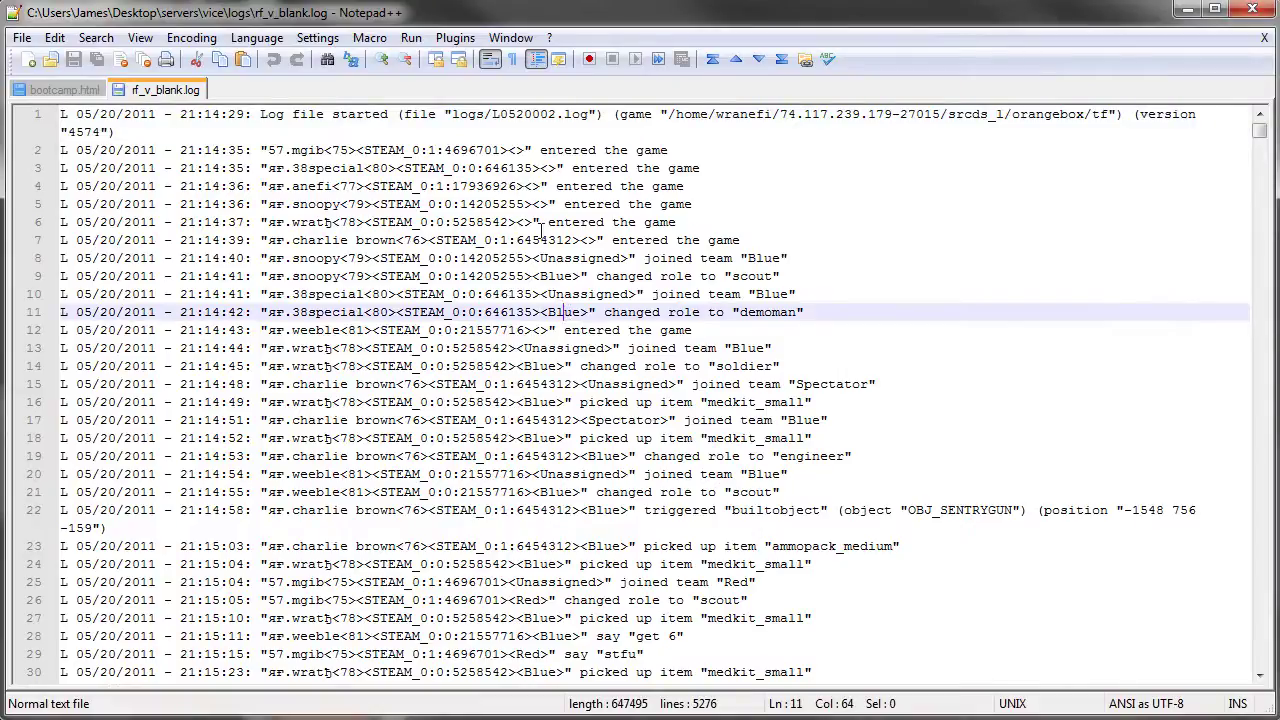
click(534, 167)
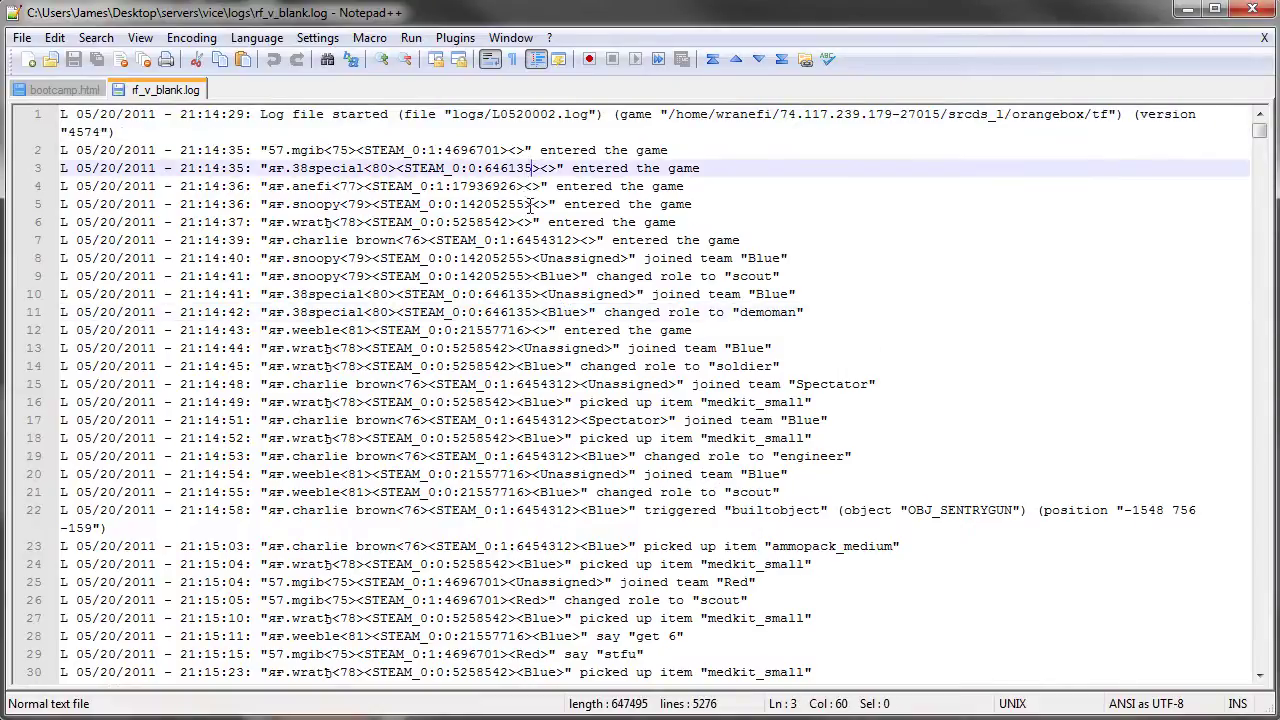
scroll(526, 199, down, 2)
scroll(544, 257, down, 11)
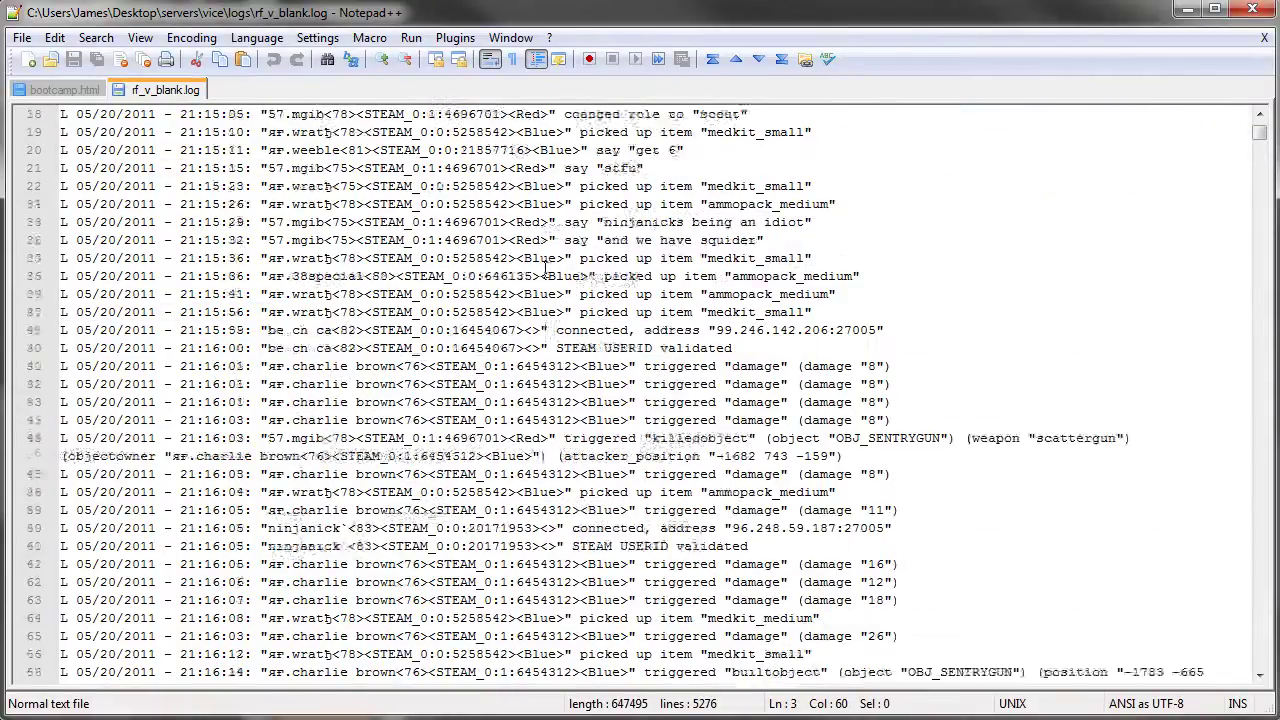
click(543, 276)
scroll(540, 275, down, 5)
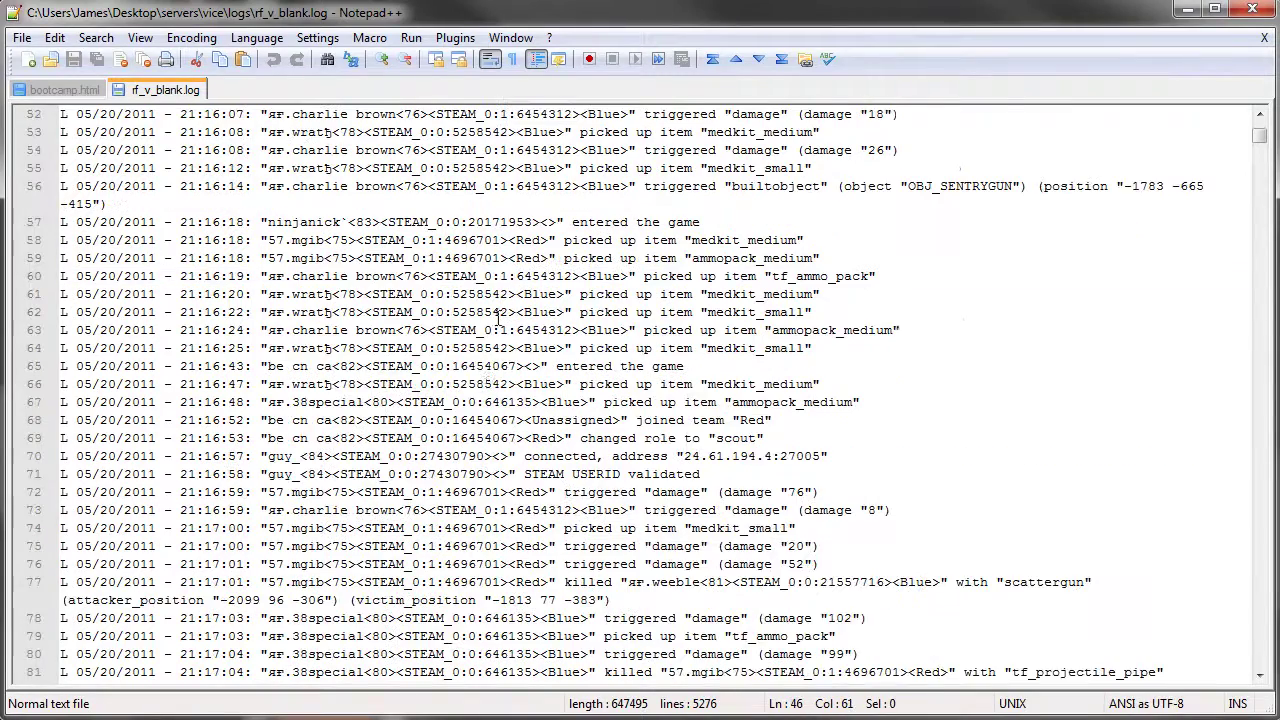
click(488, 386)
scroll(485, 396, up, 1)
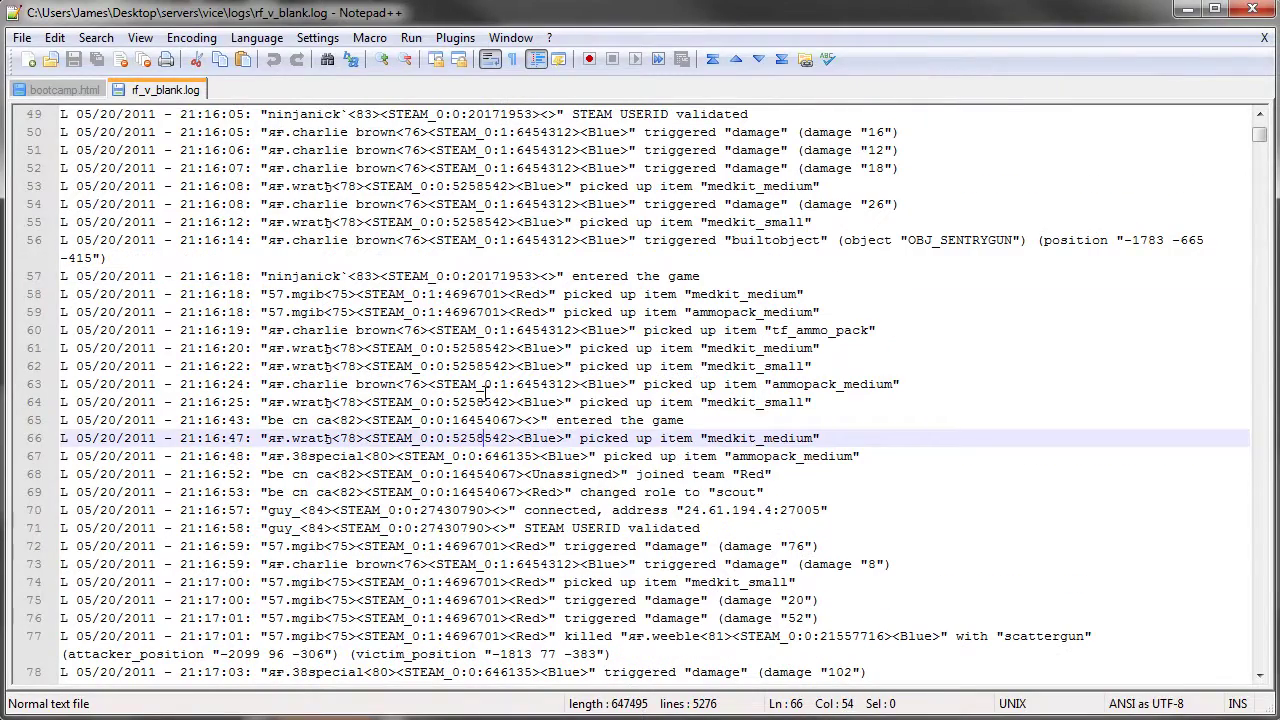
Search the log for the text "round start".
key(ctrl+f)
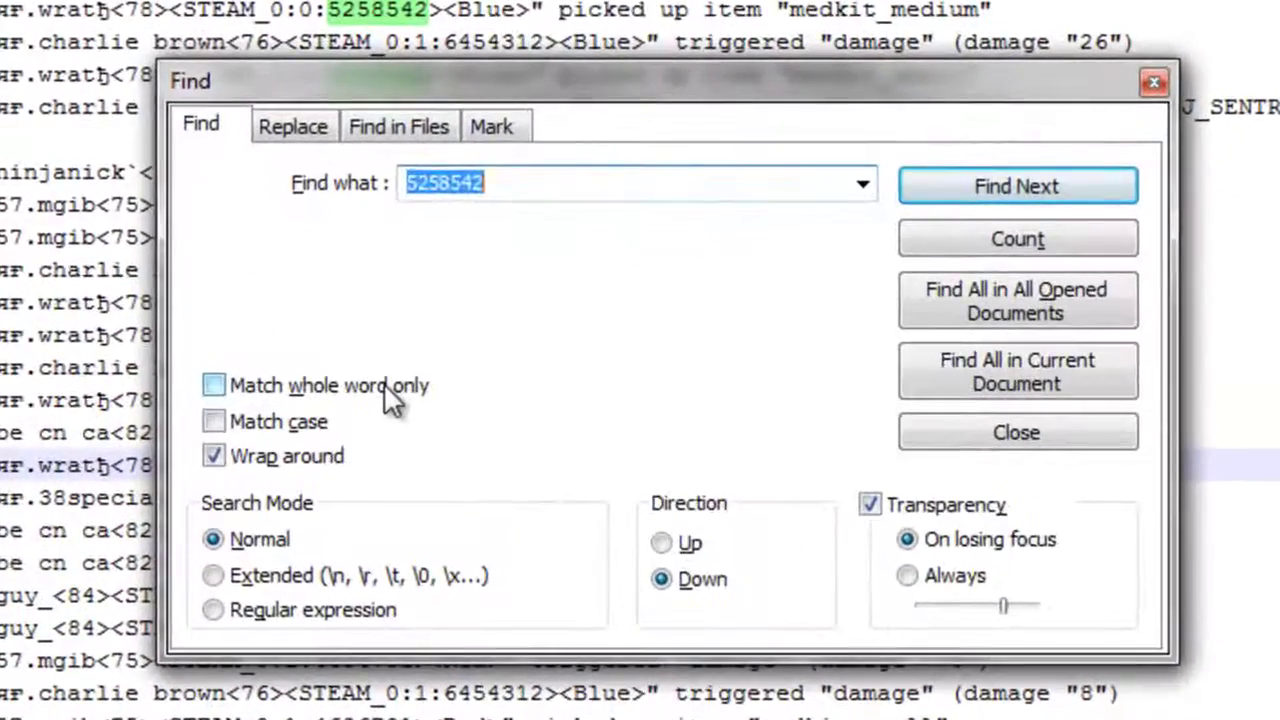
text(round start)
key(Return)
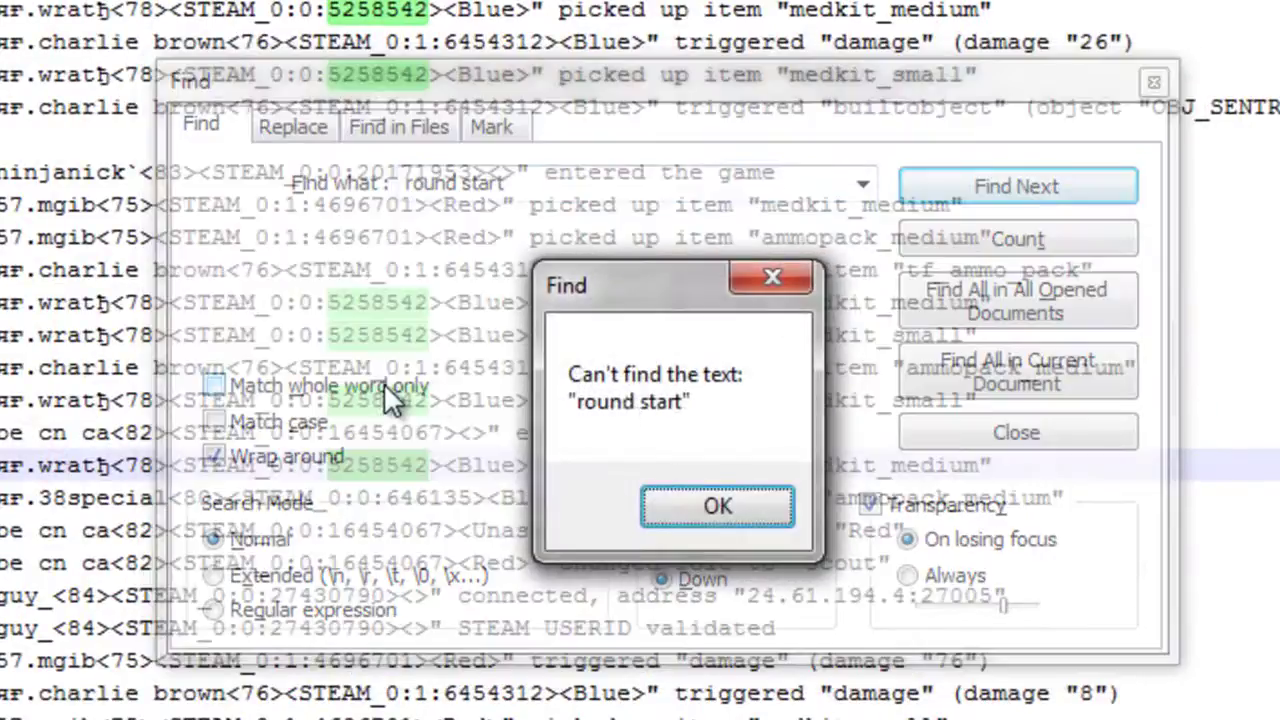
click(718, 507)
Search the log for "round" and close the search at the first match.
key(BackSpace)
text(round)
key(Return)
click(1154, 82)
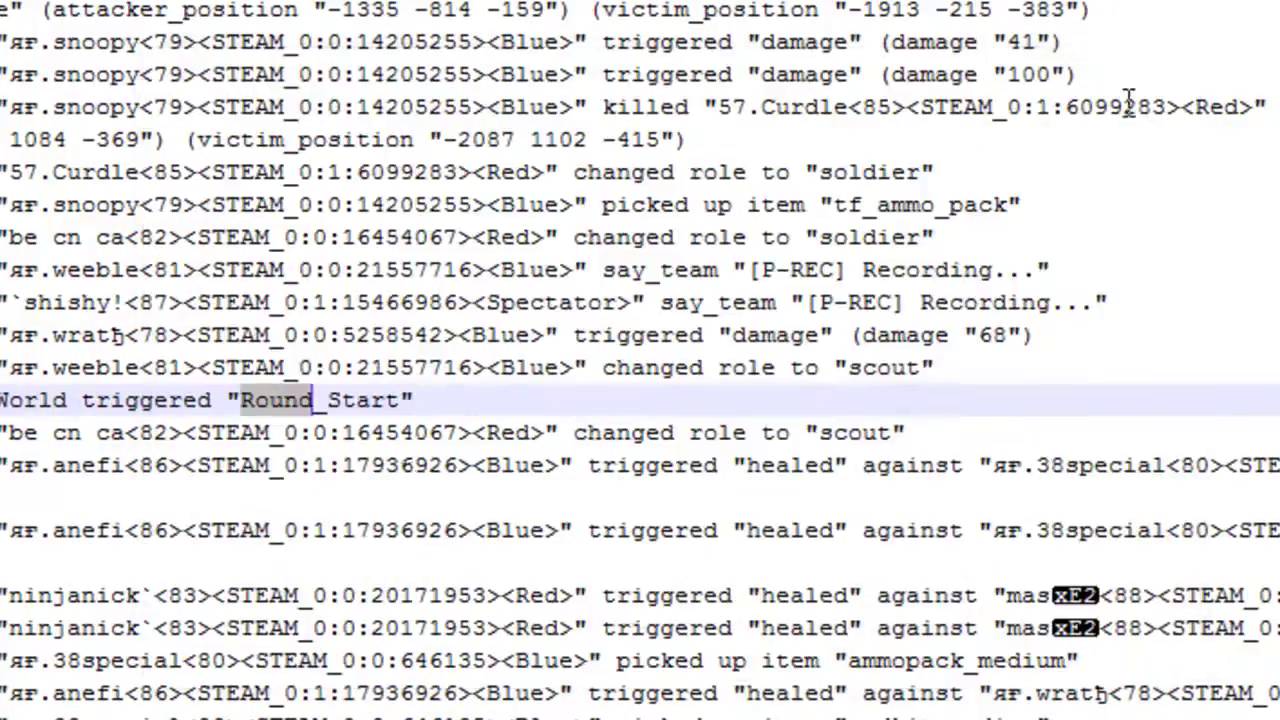
Highlight the World triggered "Round_Start" text in the log entry.
drag(437, 400, 30, 404)
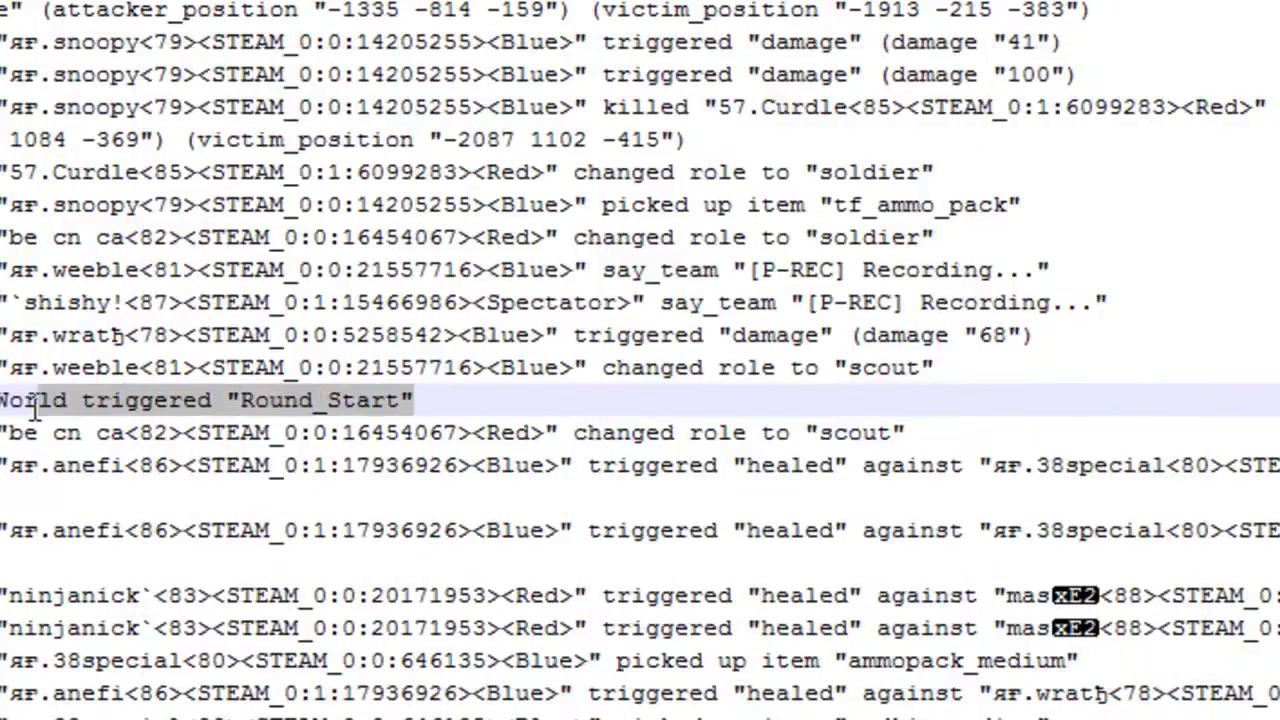
click(329, 406)
drag(414, 400, 0, 402)
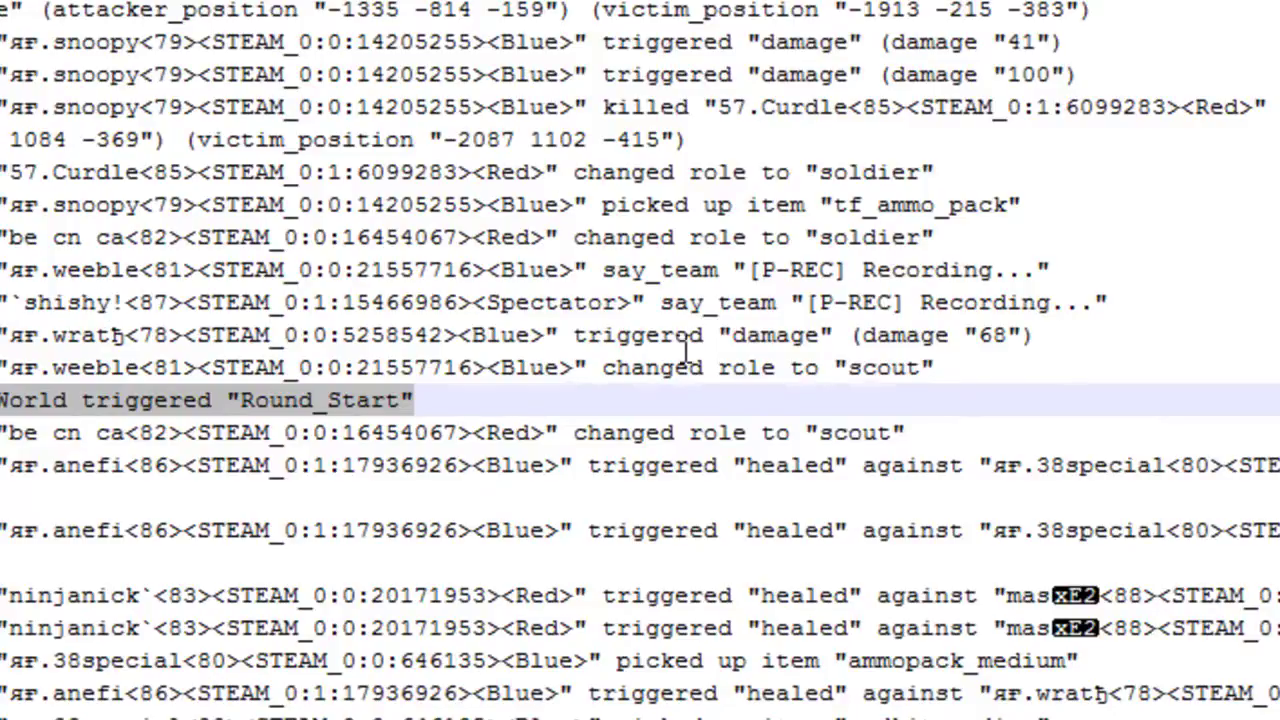
Highlight the pregame entries above the Round_Start line, then clear the selection and place the cursor at the end of that line.
drag(990, 370, 0, 662)
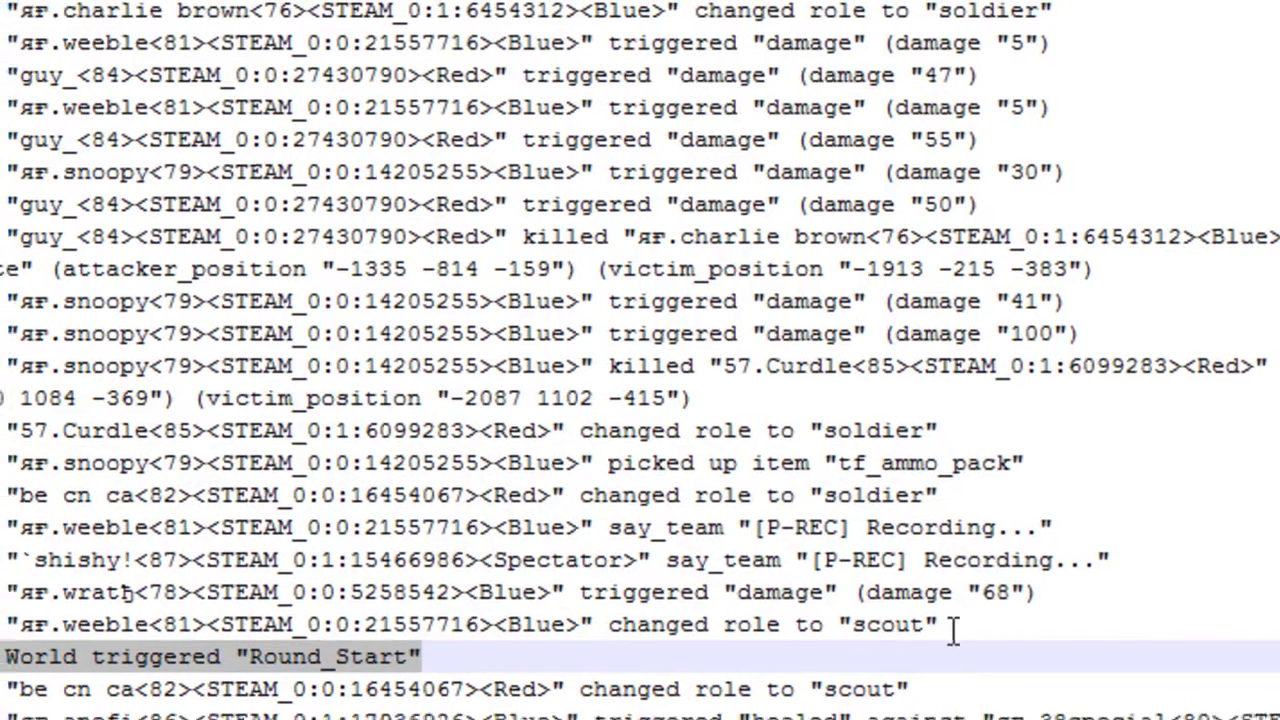
drag(948, 630, 289, 80)
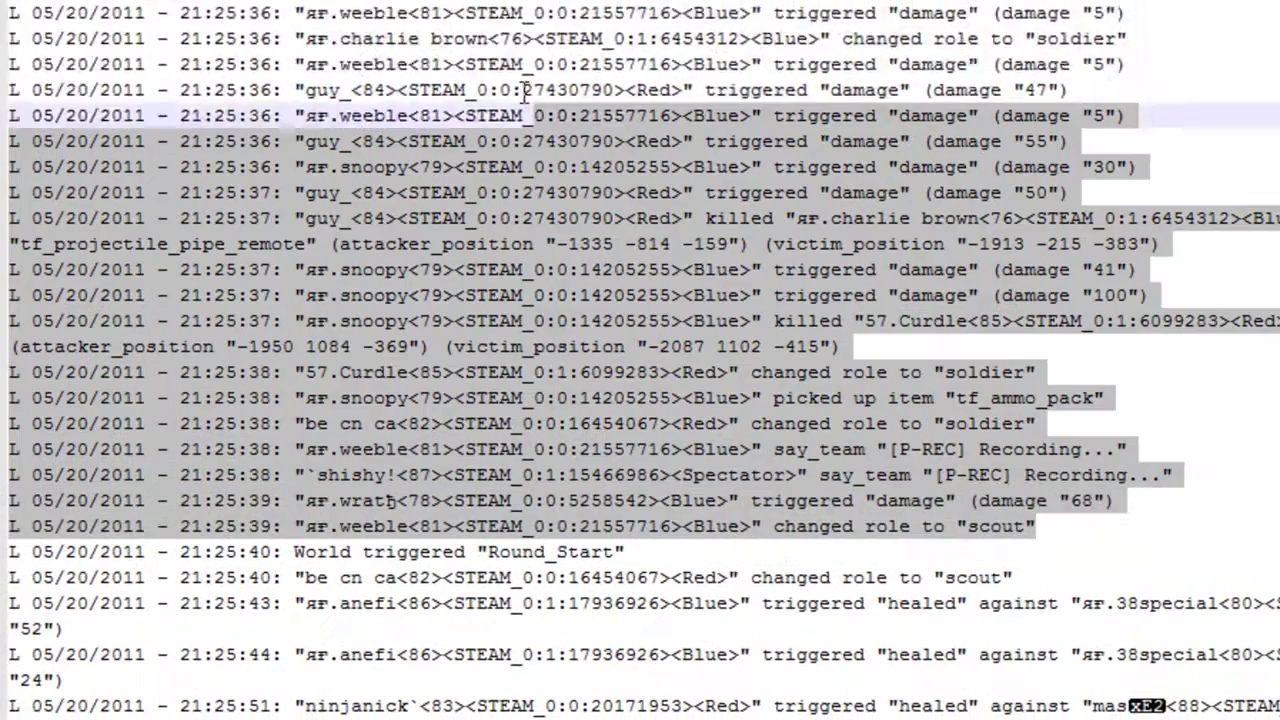
drag(525, 92, 525, 0)
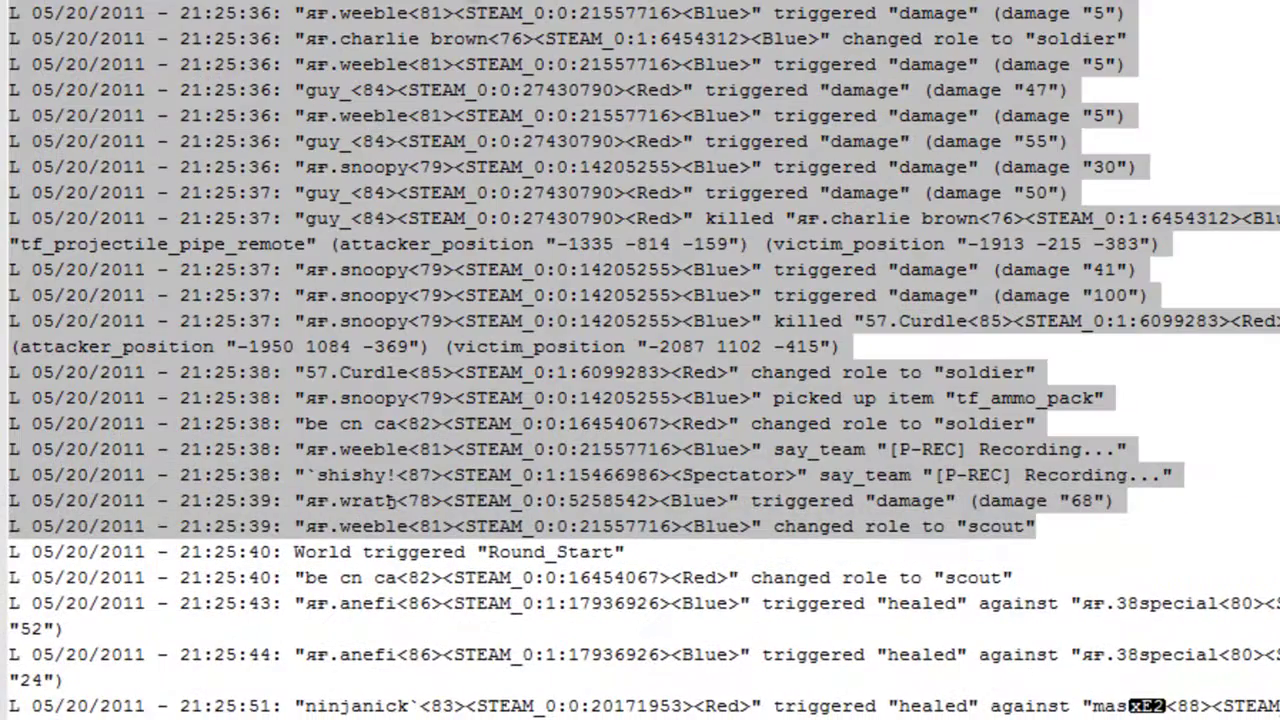
click(860, 328)
click(620, 575)
click(636, 552)
Examine the entries after Round_Start, highlighting the healing, item pickup and damage events recorded by the plugin.
scroll(636, 552, down, 3)
scroll(843, 500, down, 1)
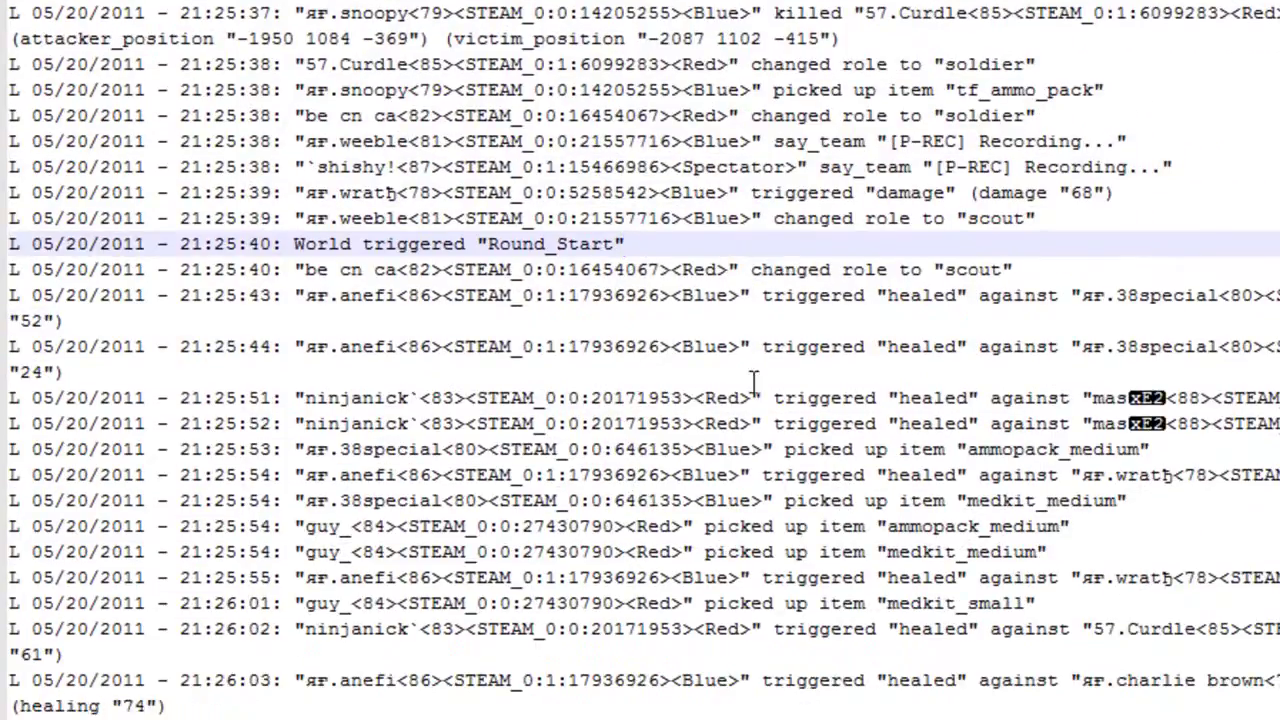
scroll(720, 338, down, 2)
drag(898, 244, 1213, 244)
scroll(997, 394, down, 2)
drag(900, 423, 1000, 424)
scroll(999, 424, down, 3)
drag(971, 346, 1108, 346)
drag(995, 372, 1120, 372)
click(1108, 449)
click(1117, 372)
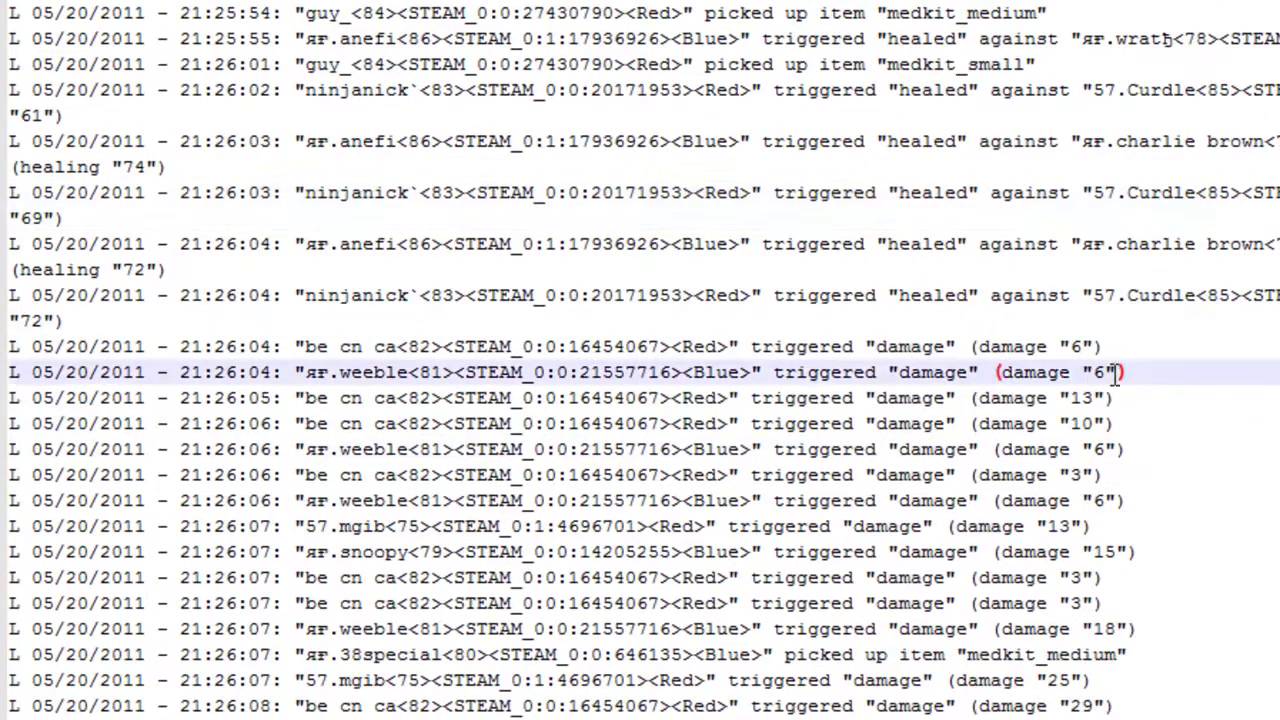
Scroll back up in the log, then minimize the editor, the logs folder window and the chat window.
scroll(1010, 355, up, 14)
scroll(1010, 355, up, 6)
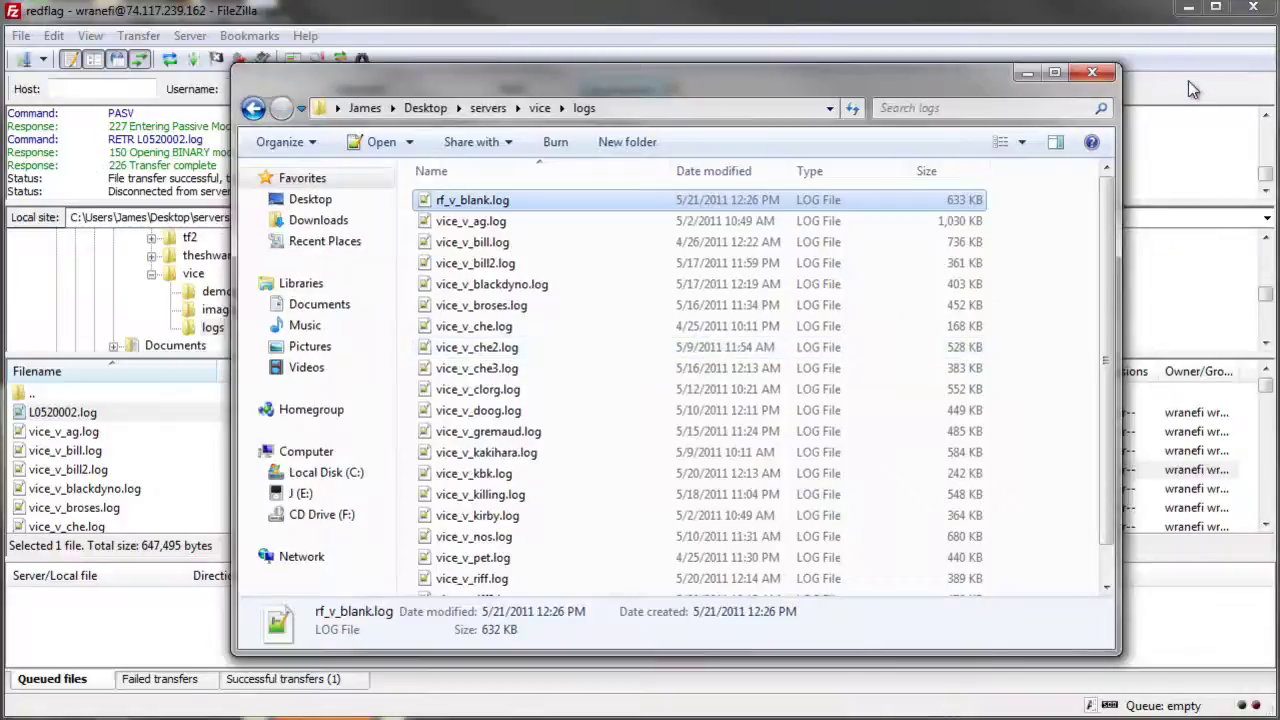
click(1024, 76)
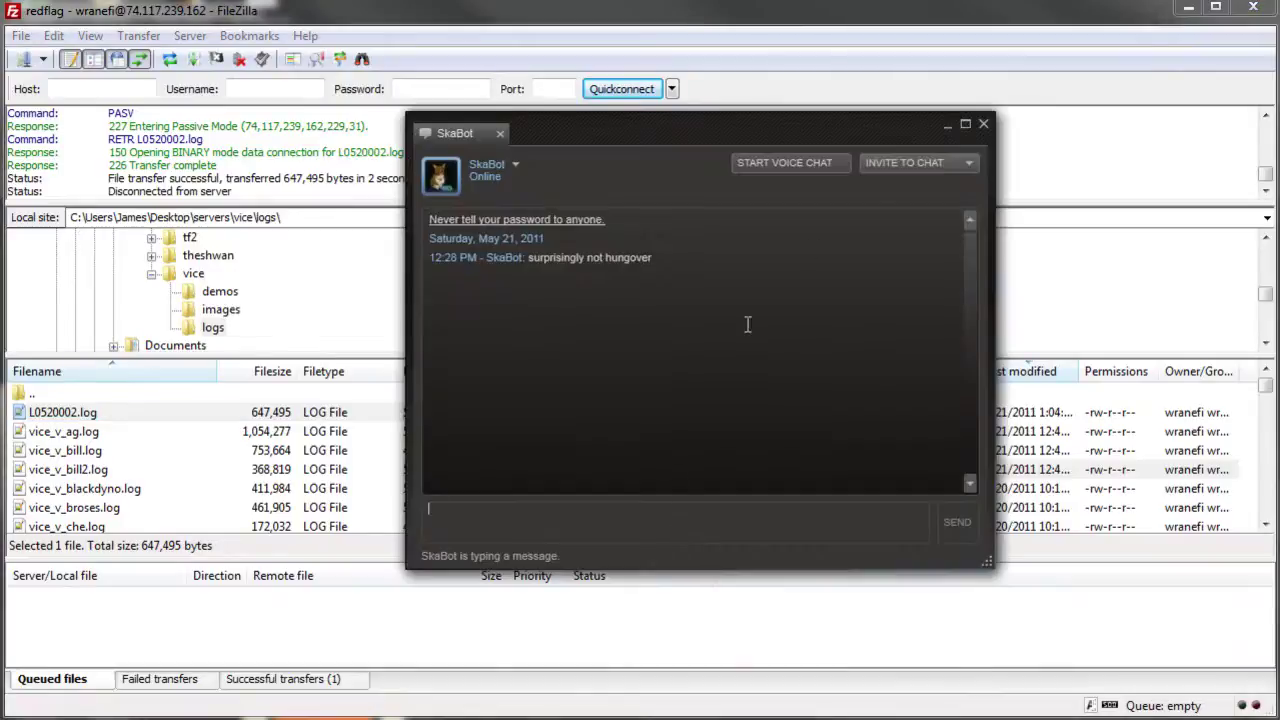
click(947, 134)
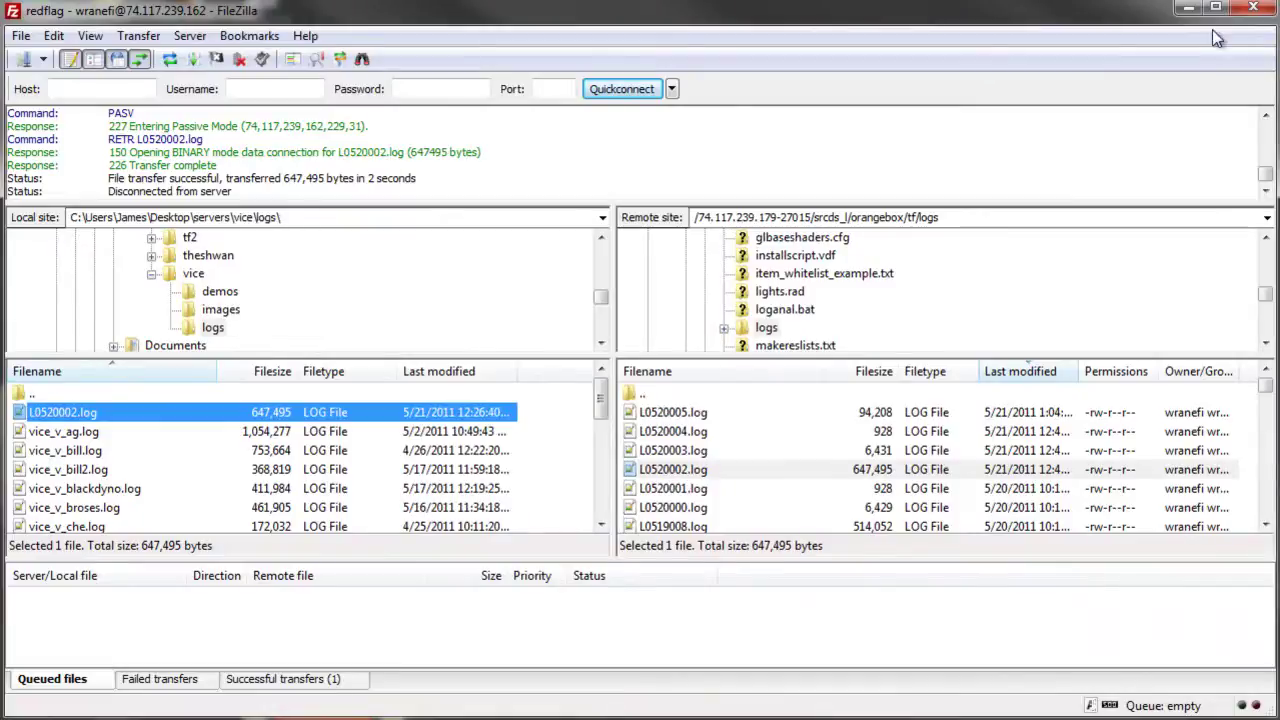
Minimize the FTP client, switch to Chrome and open the Upload a Log page on TF2Logs.
click(1190, 12)
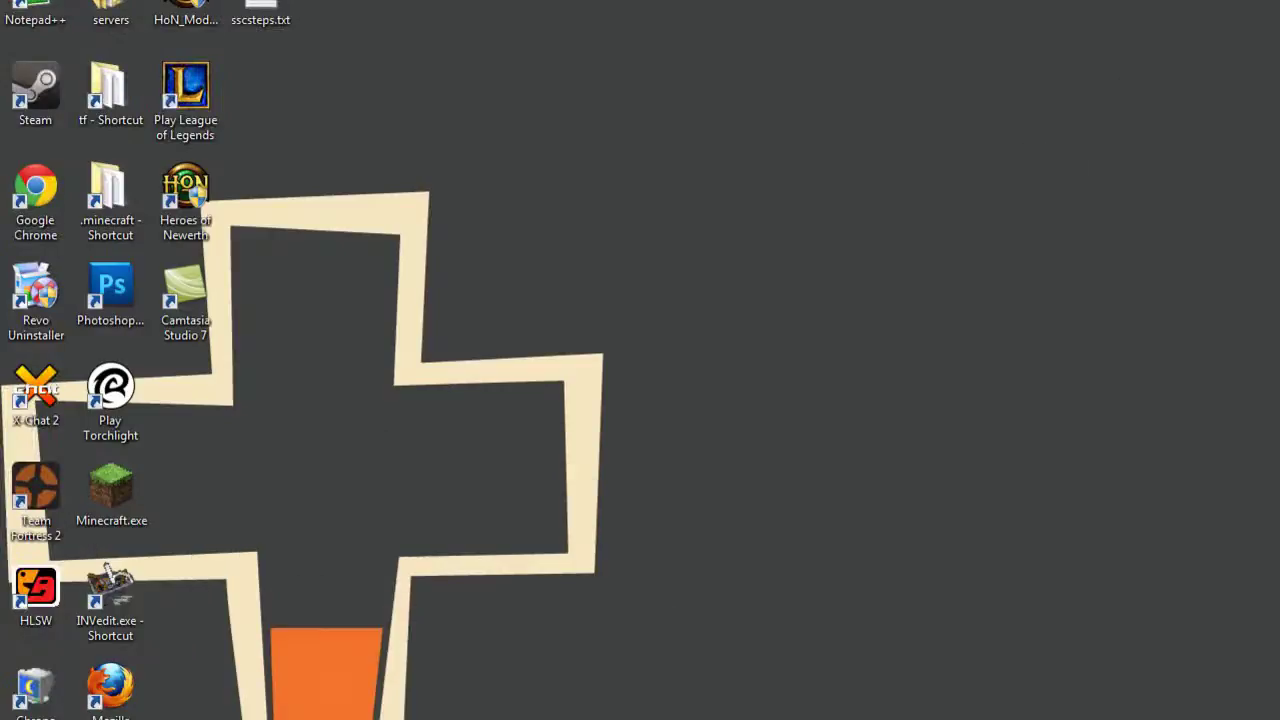
key(alt+Tab)
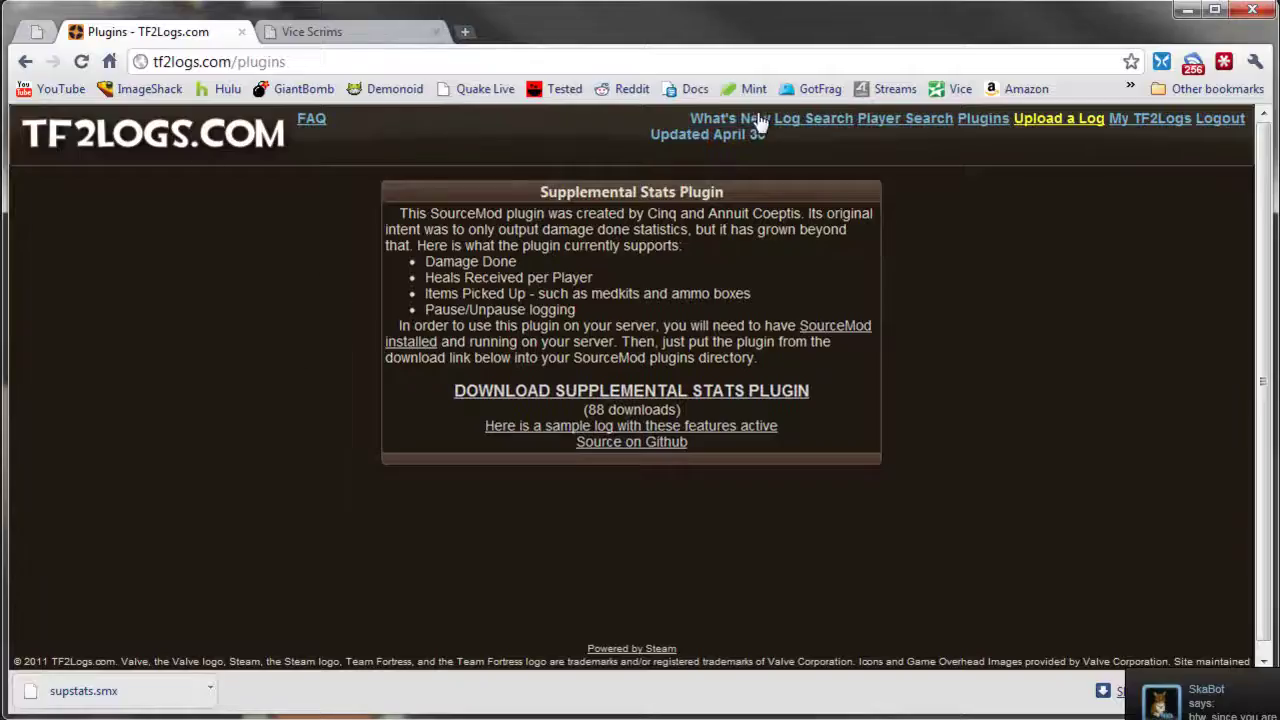
click(1055, 130)
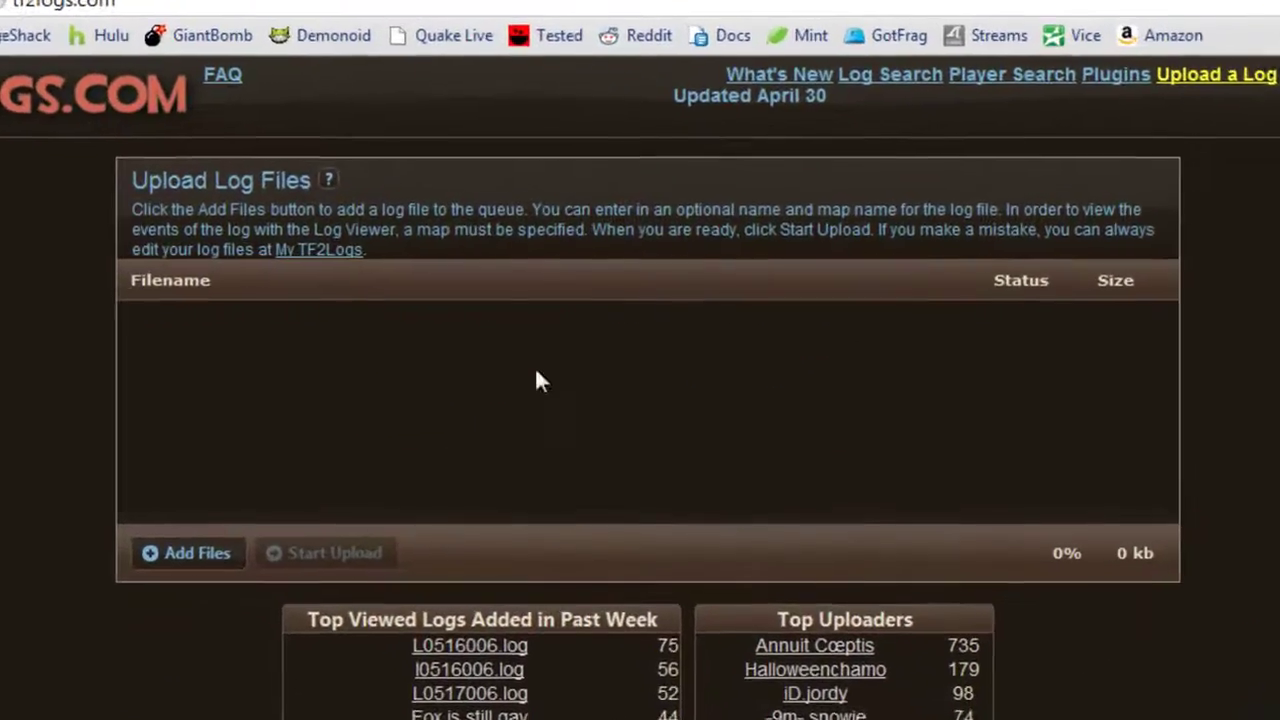
Add rf_v_blank.log from the logs folder to the upload queue.
scroll(272, 418, down, 4)
scroll(254, 416, up, 4)
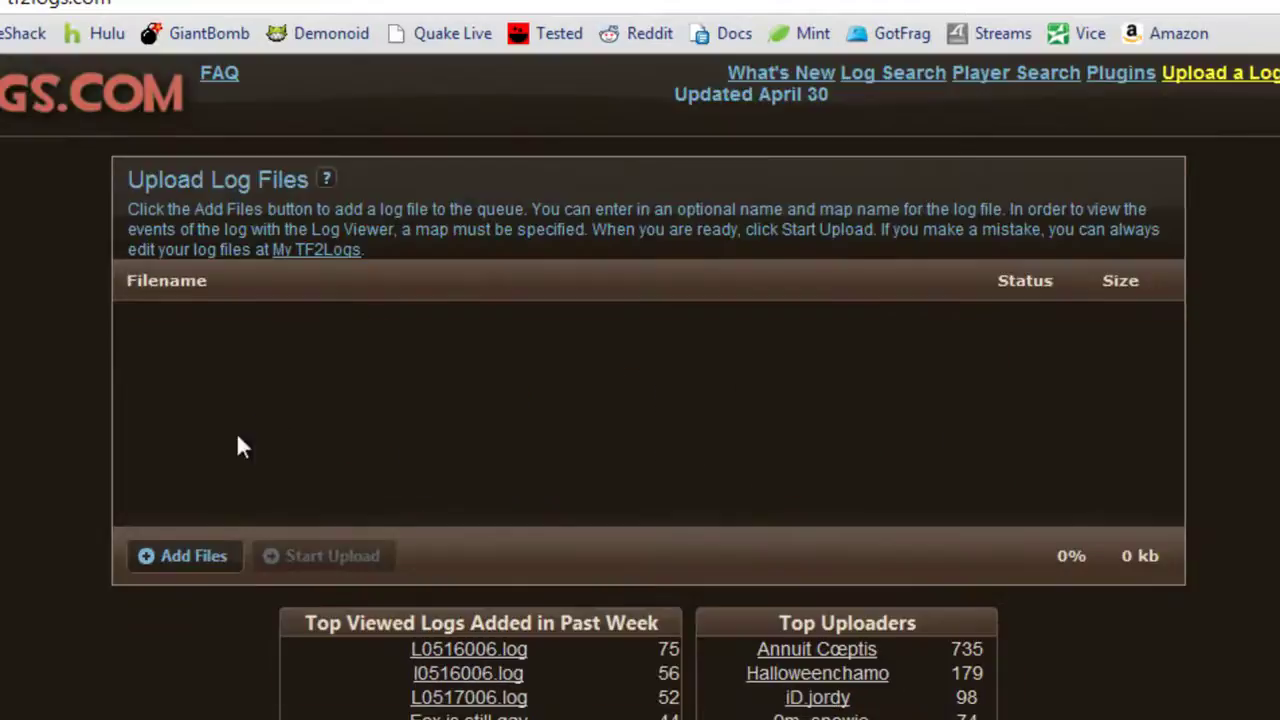
click(183, 556)
click(180, 211)
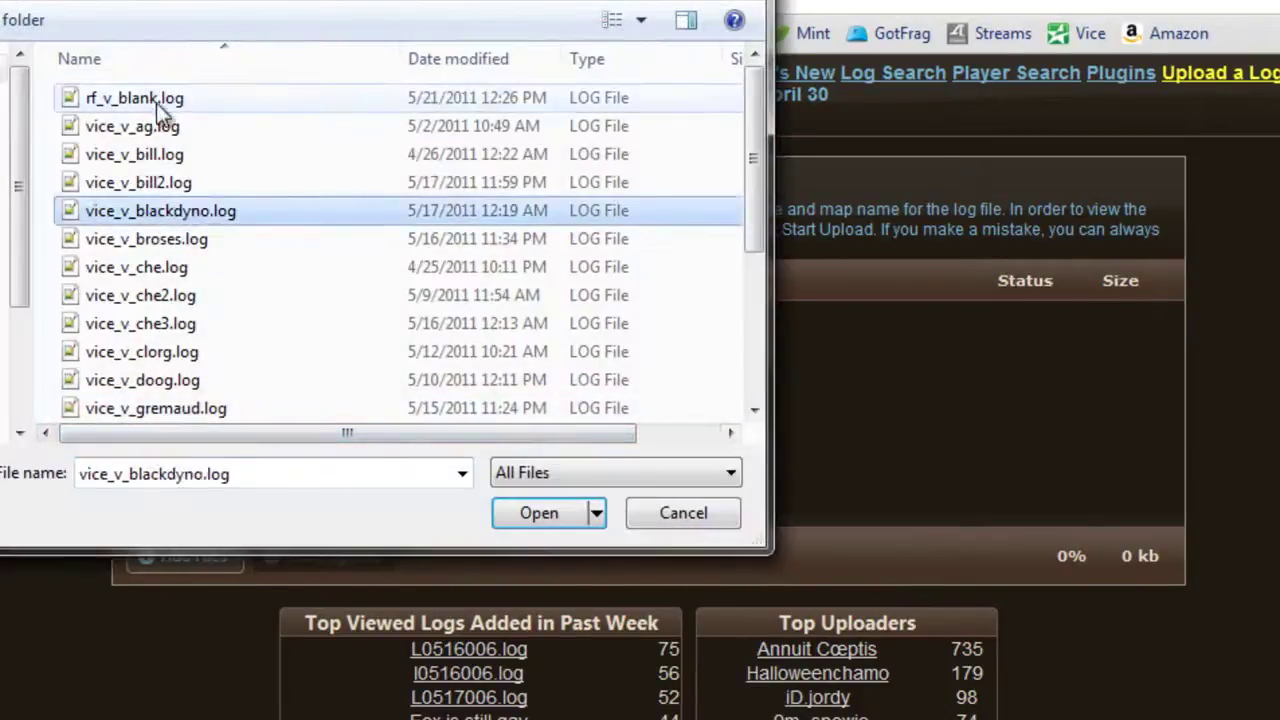
click(150, 98)
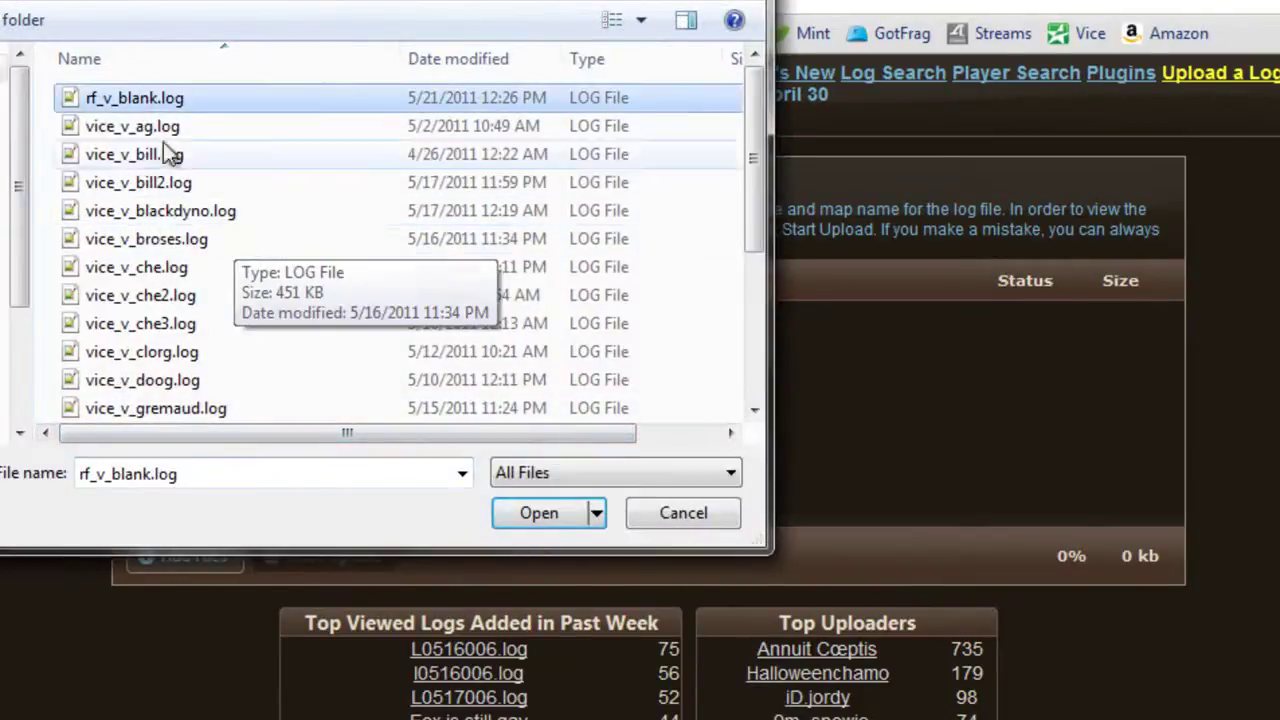
click(530, 515)
Enter "tf v test" as the log name for the queued file and leave the cursor in the map name.
click(619, 327)
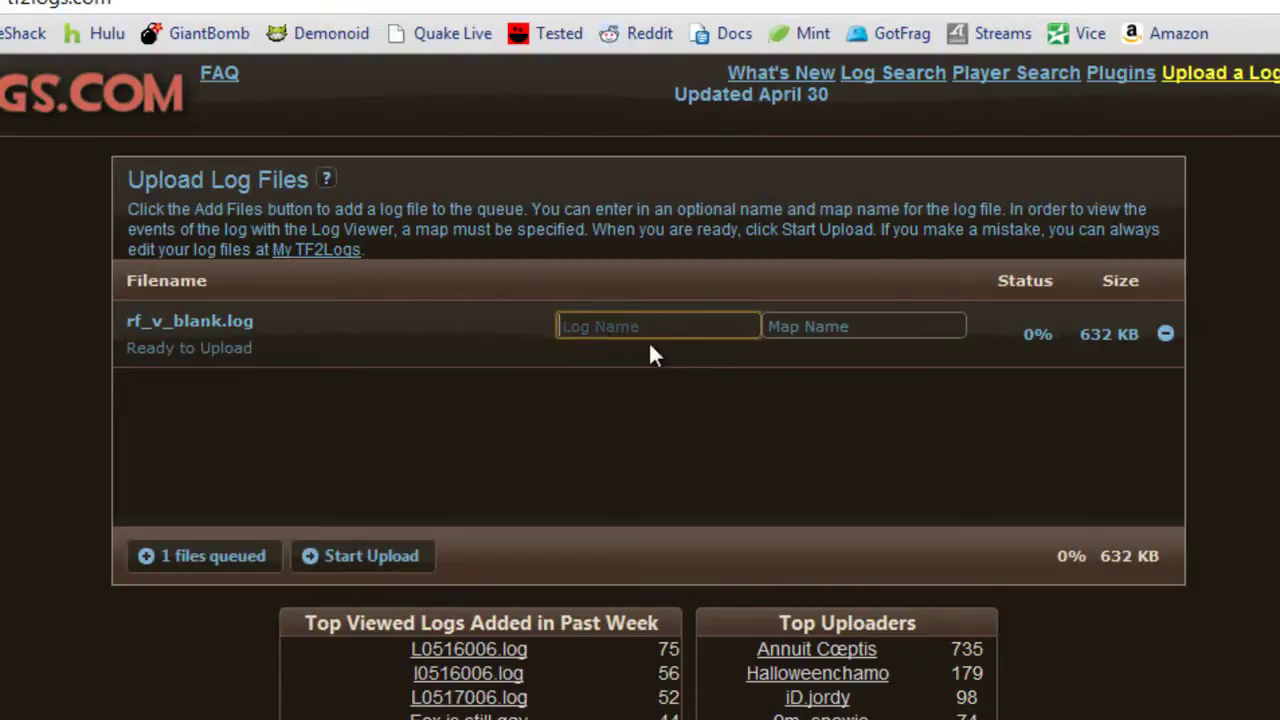
text(tf v test)
click(827, 338)
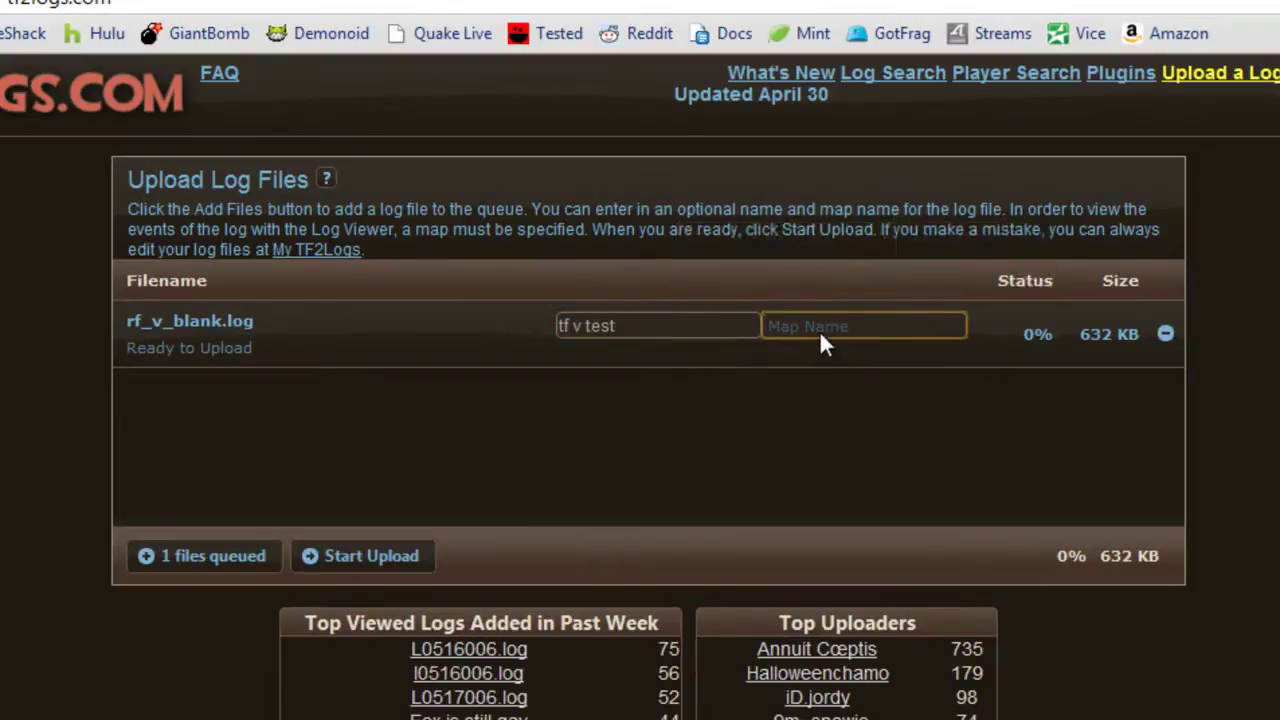
mouse_move(606, 325)
Show the desktop, bring up the logs folder window and open rf_v_blank.log in the text editor.
key(super+d)
mouse_move(508, 715)
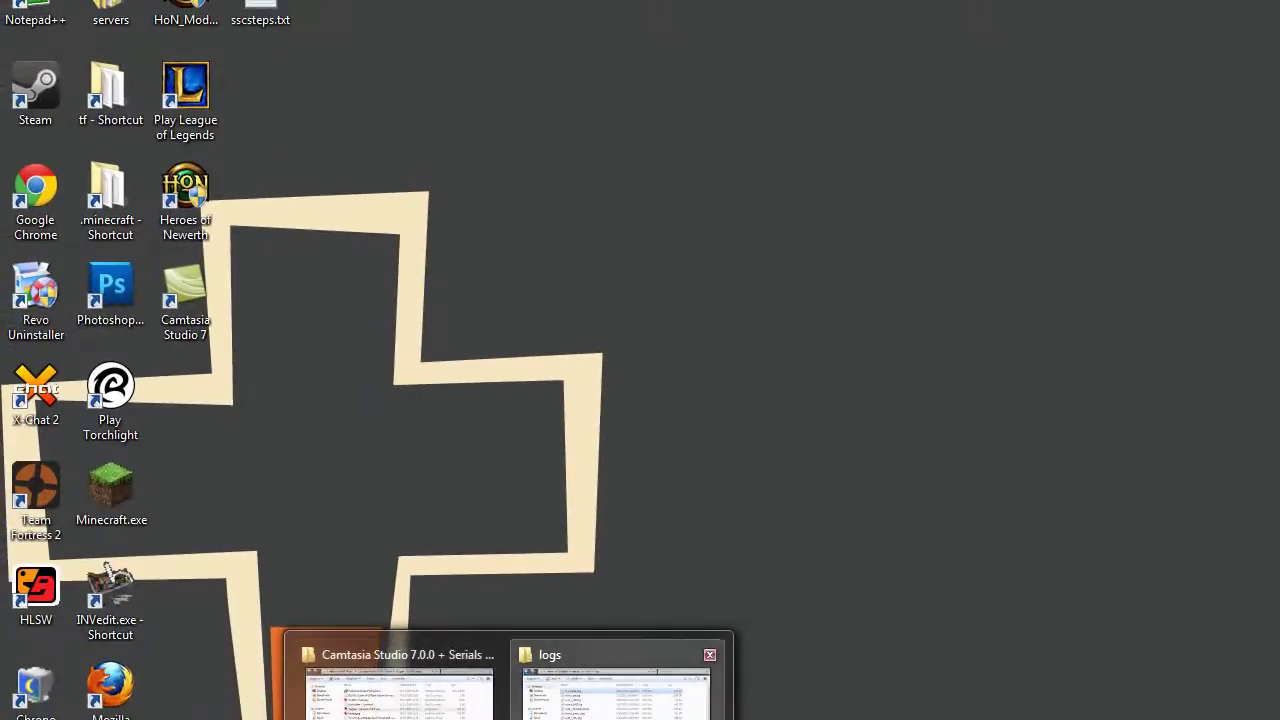
click(615, 690)
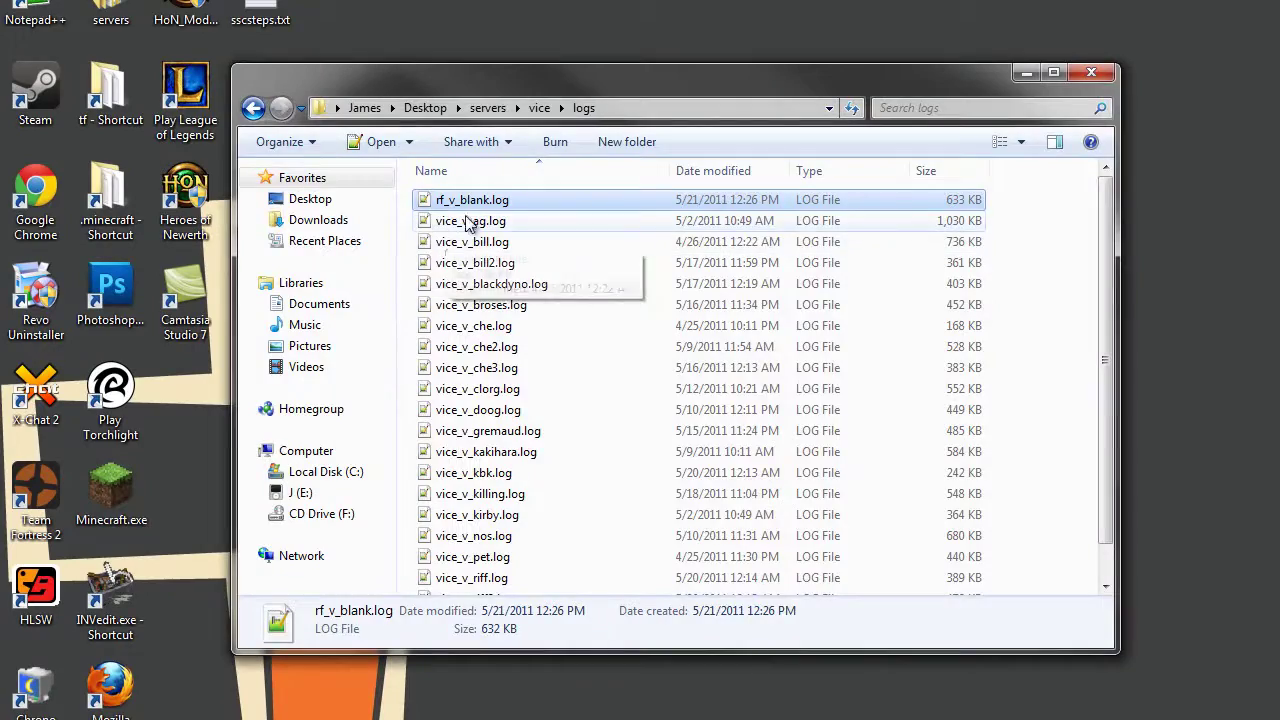
double_click(470, 203)
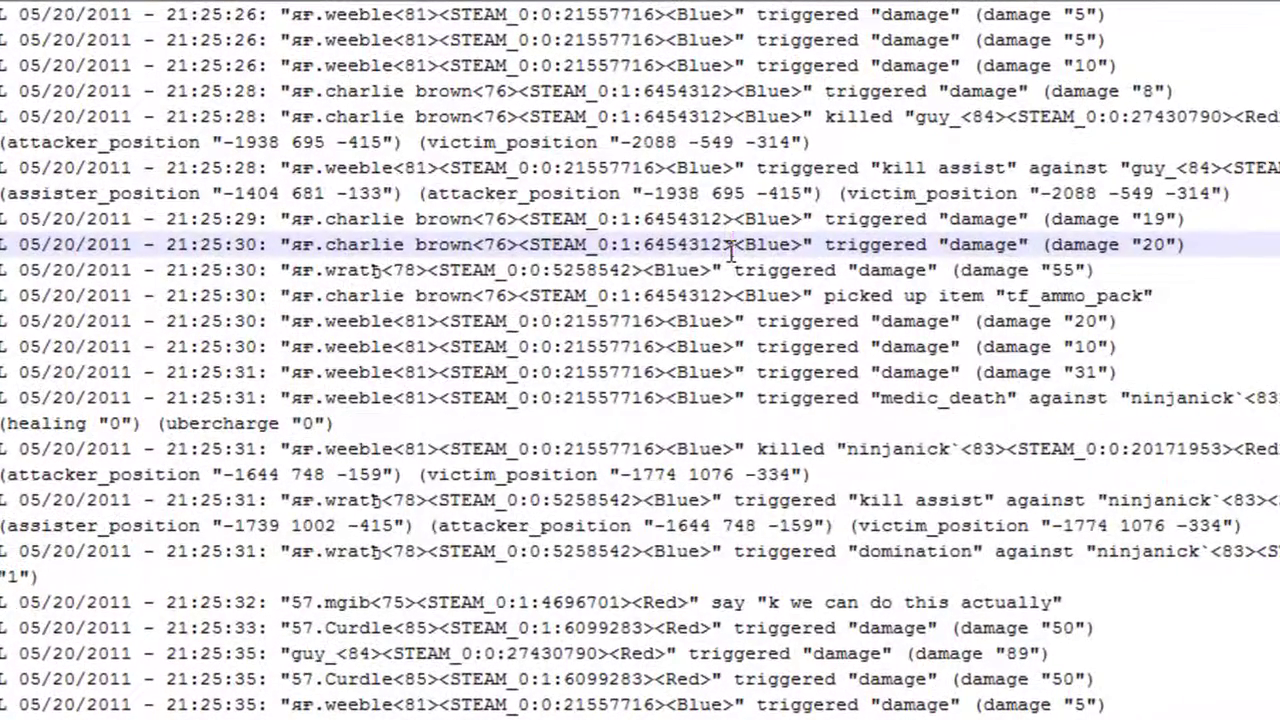
Search the log for "capture" and highlight the captured point's cpname value to identify the map.
key(ctrl+f)
text(capture)
key(Return)
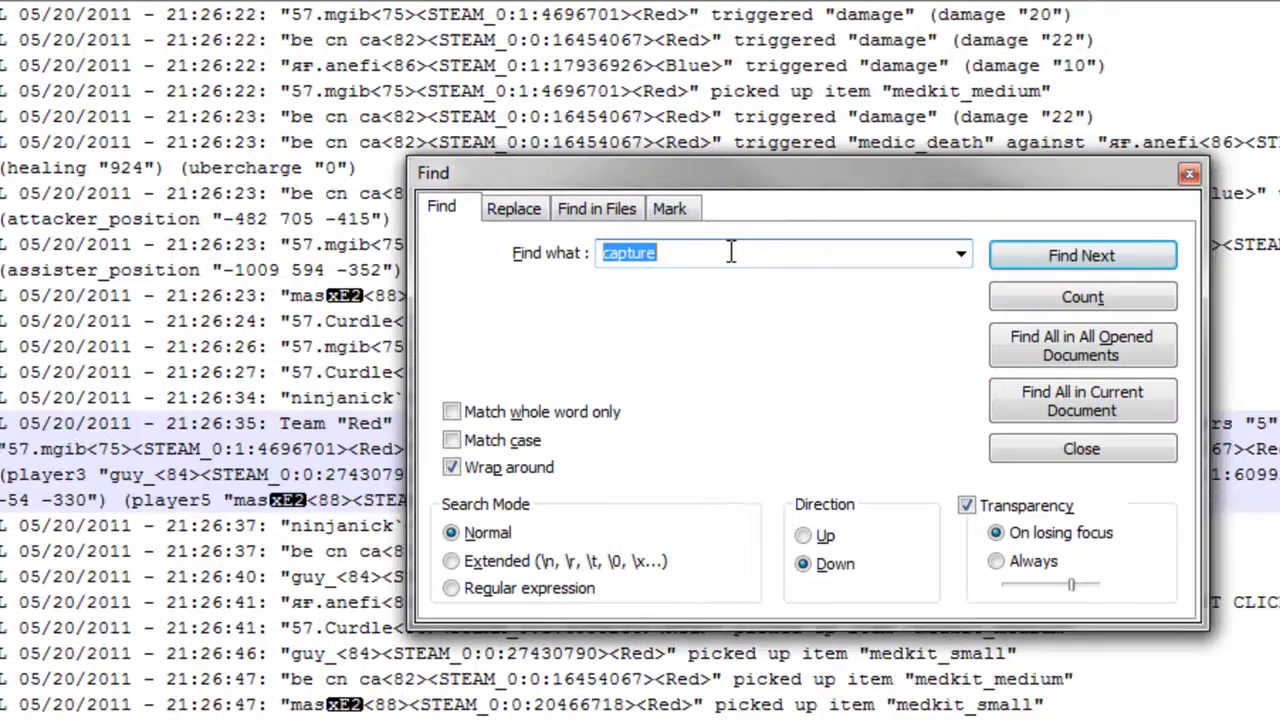
click(1189, 174)
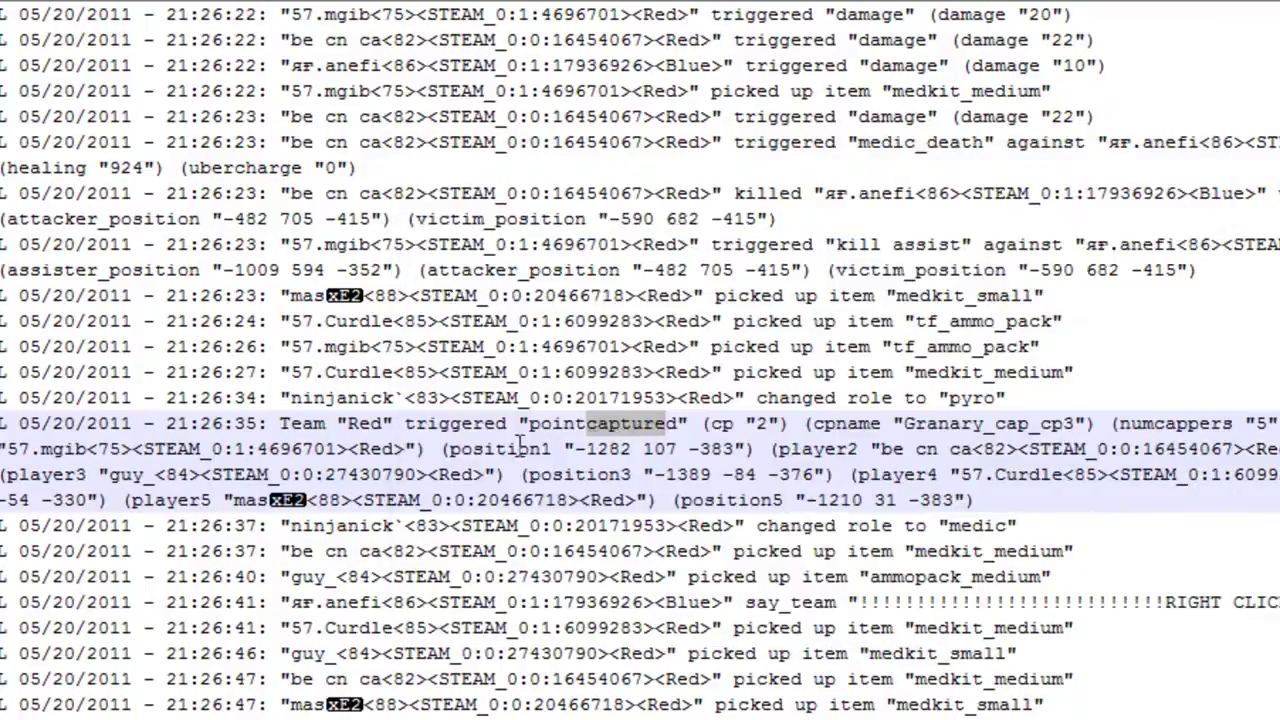
drag(838, 426, 1080, 423)
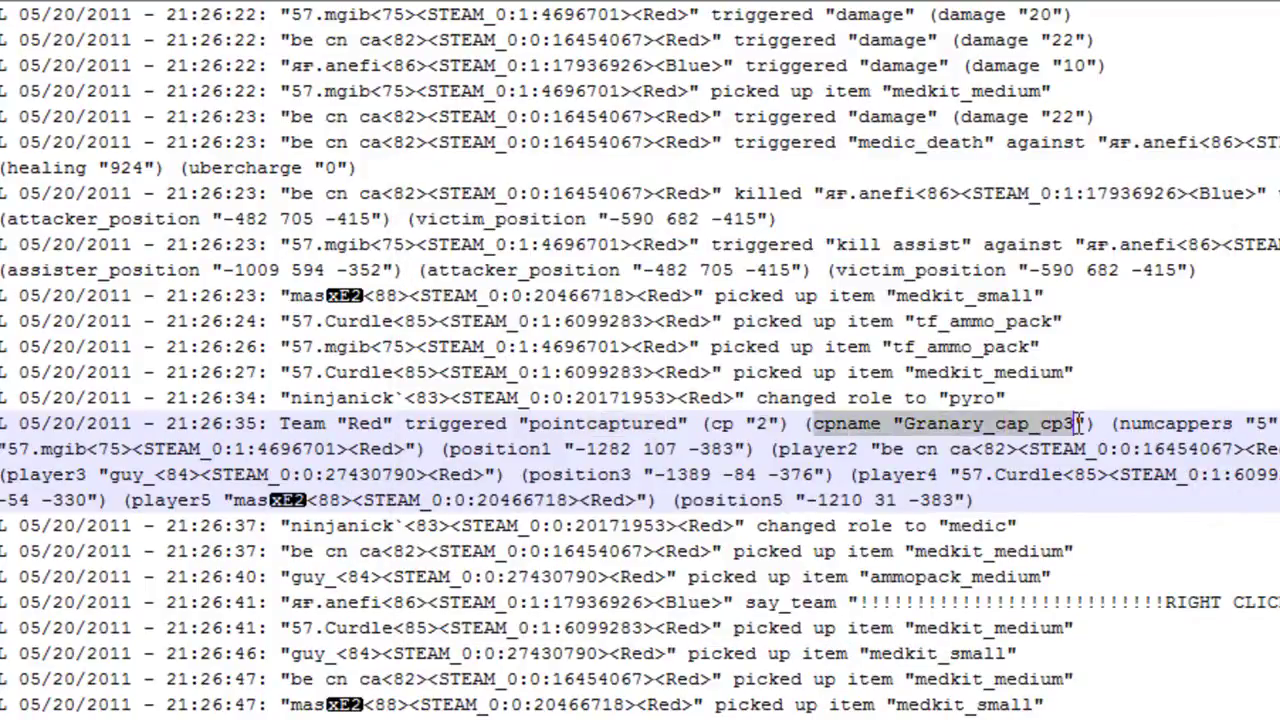
click(980, 426)
double_click(943, 423)
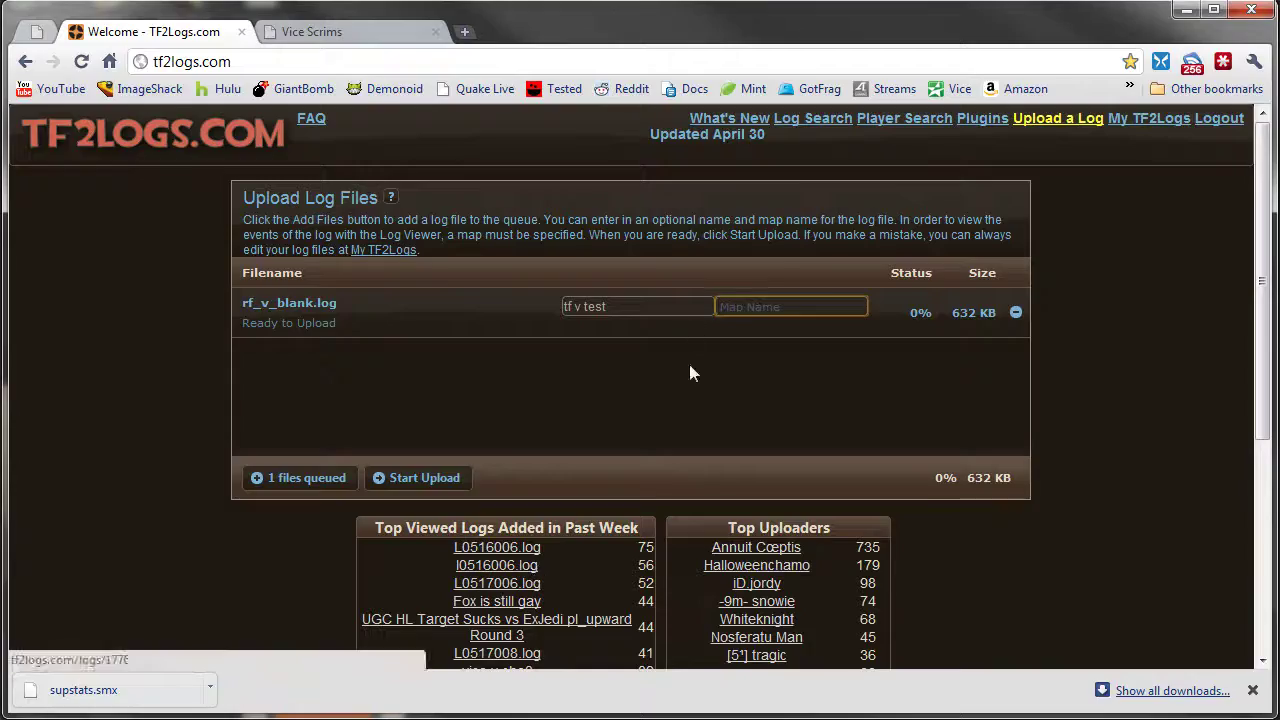
Set the queued log's map name to cp_granary and start the upload.
click(774, 304)
text(c)
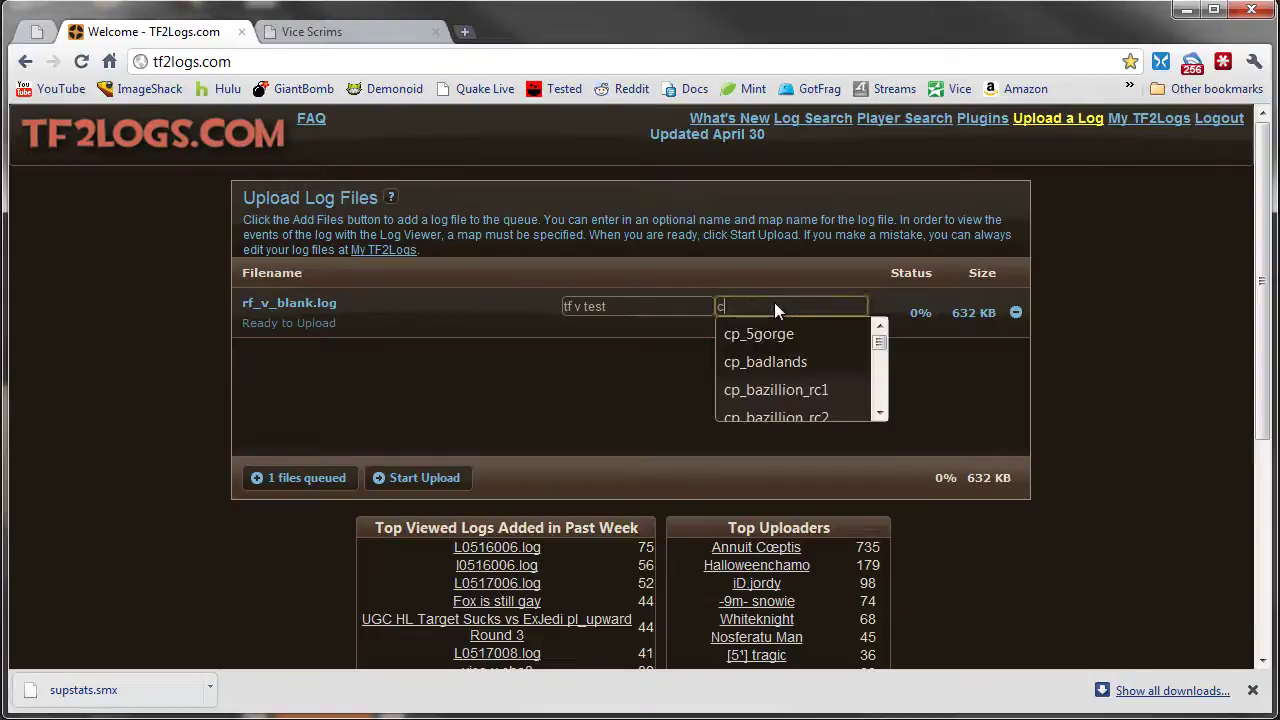
text(p_granar)
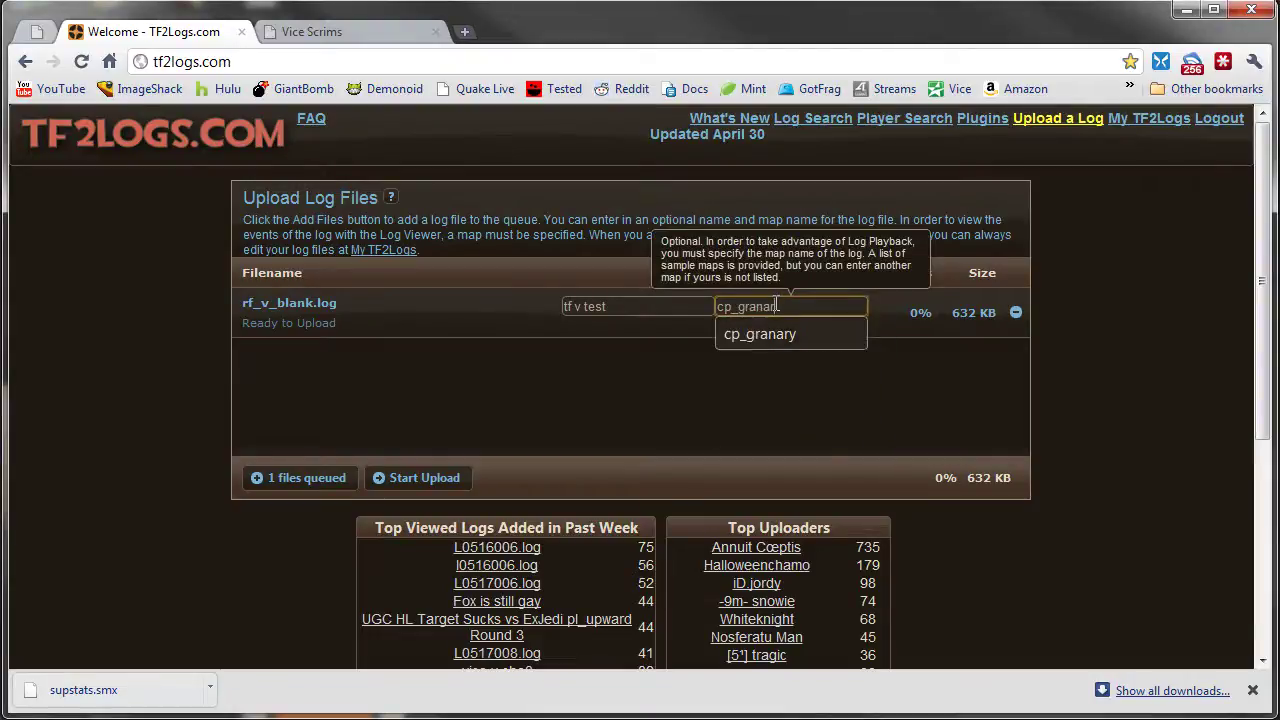
text(y)
click(540, 360)
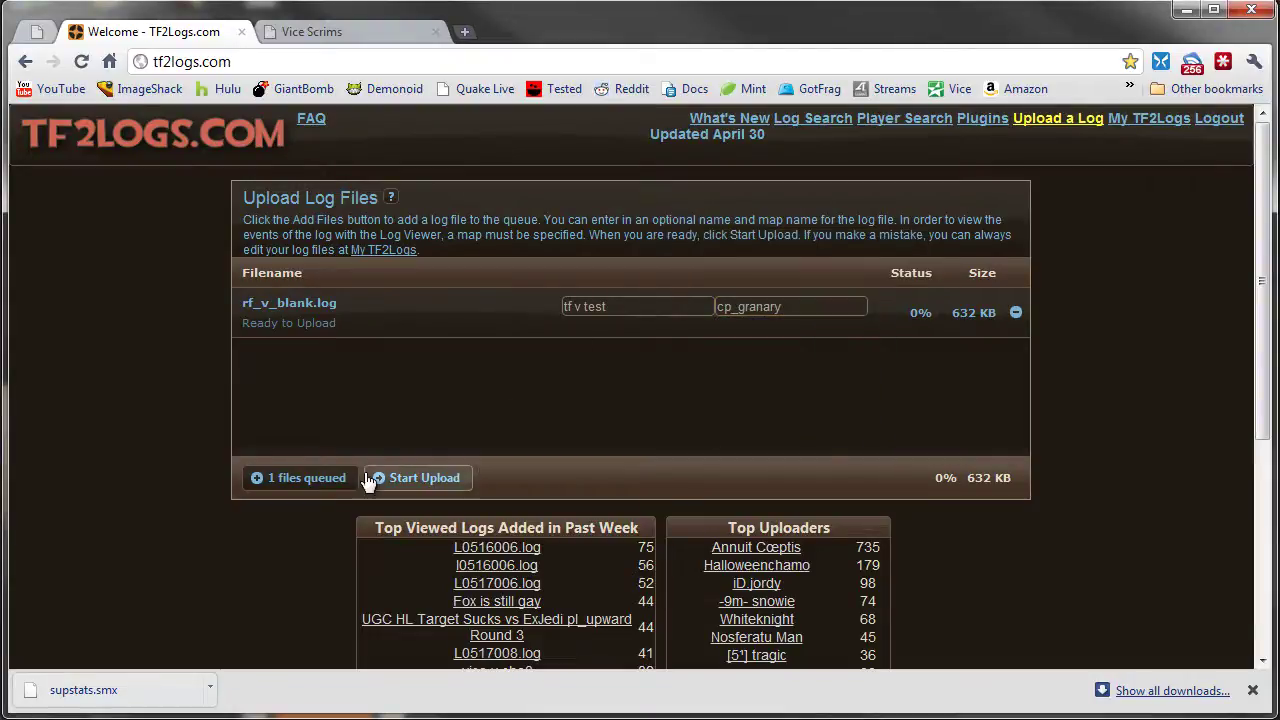
click(407, 479)
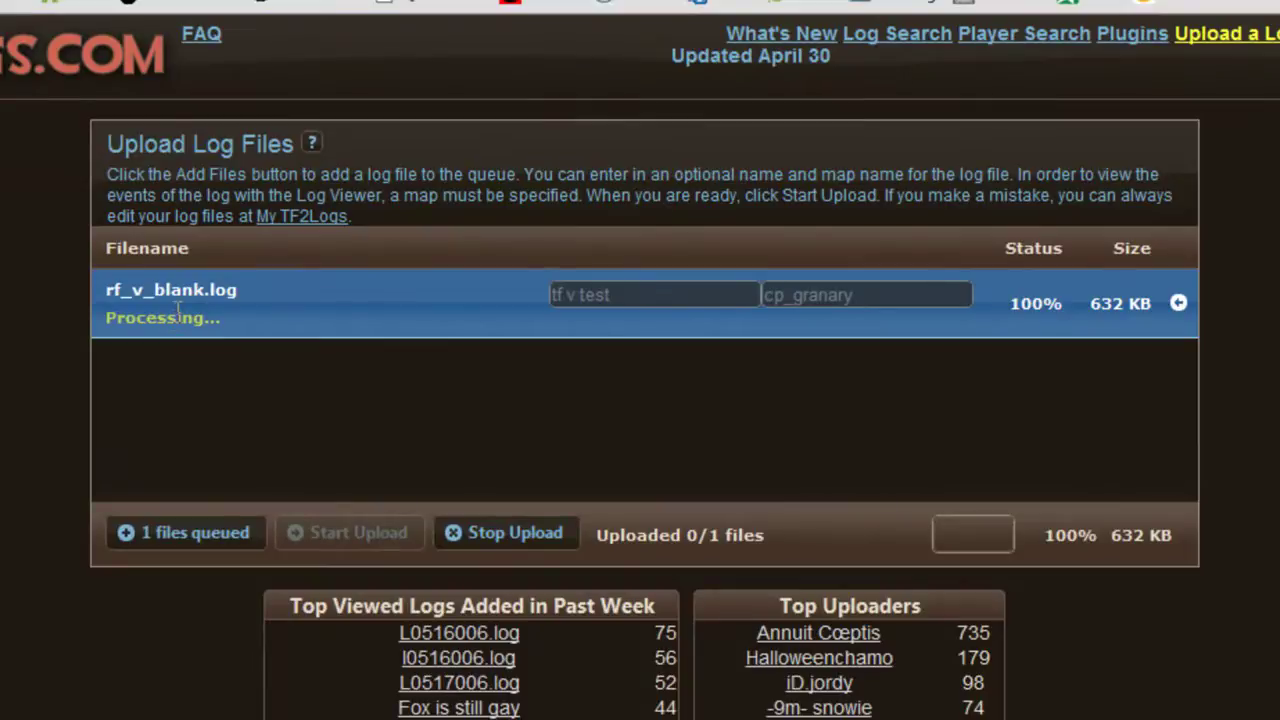
Open the uploaded log's page and play the match in the Log Viewer, skipping ahead along the timeline.
click(188, 318)
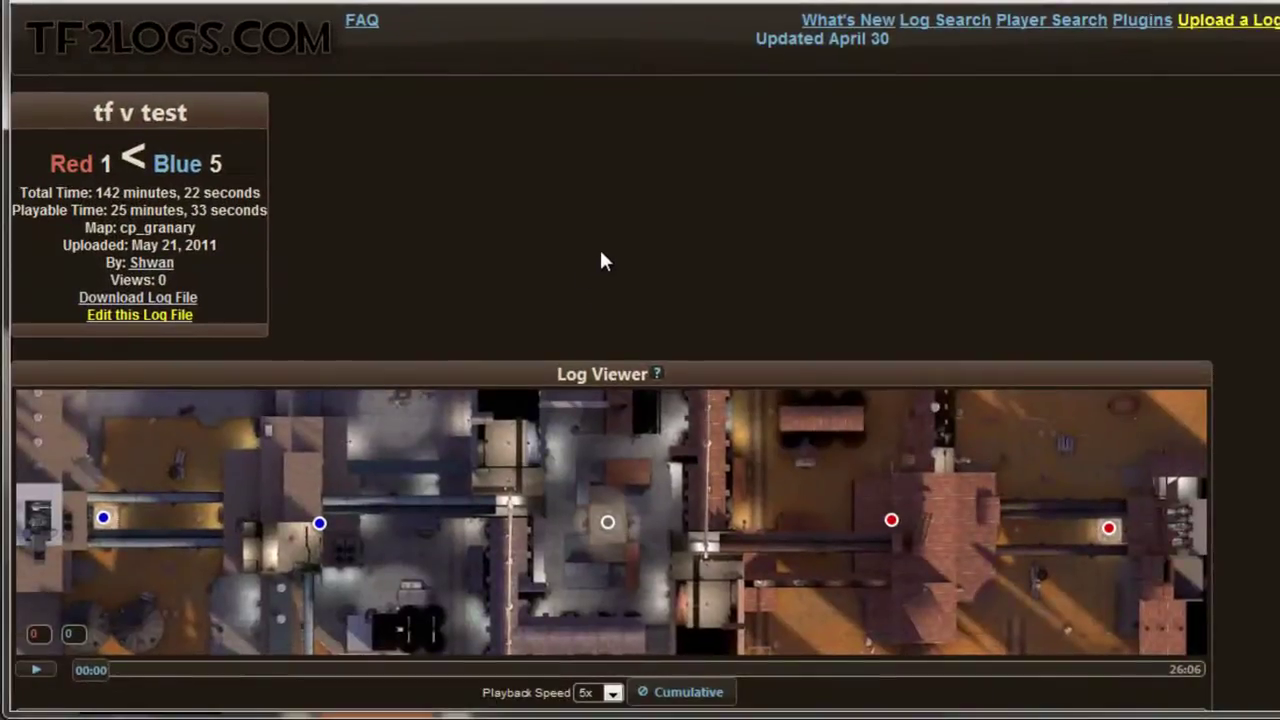
scroll(600, 260, down, 3)
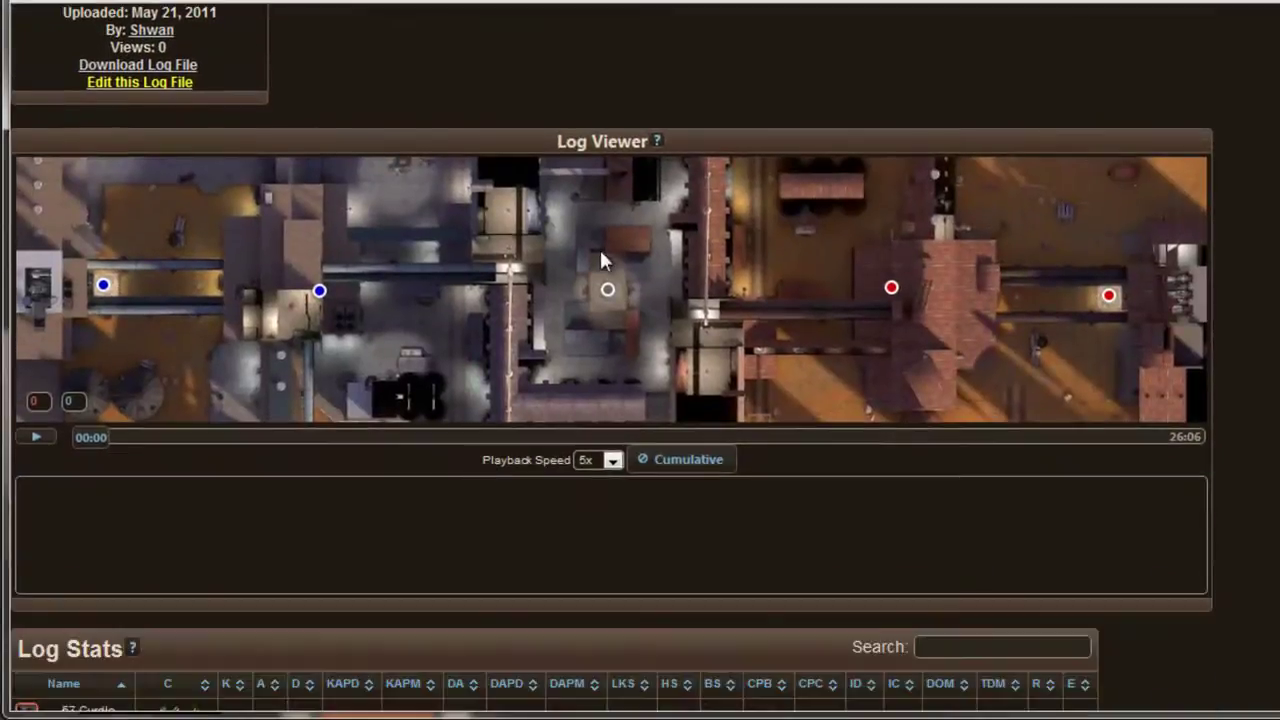
click(40, 439)
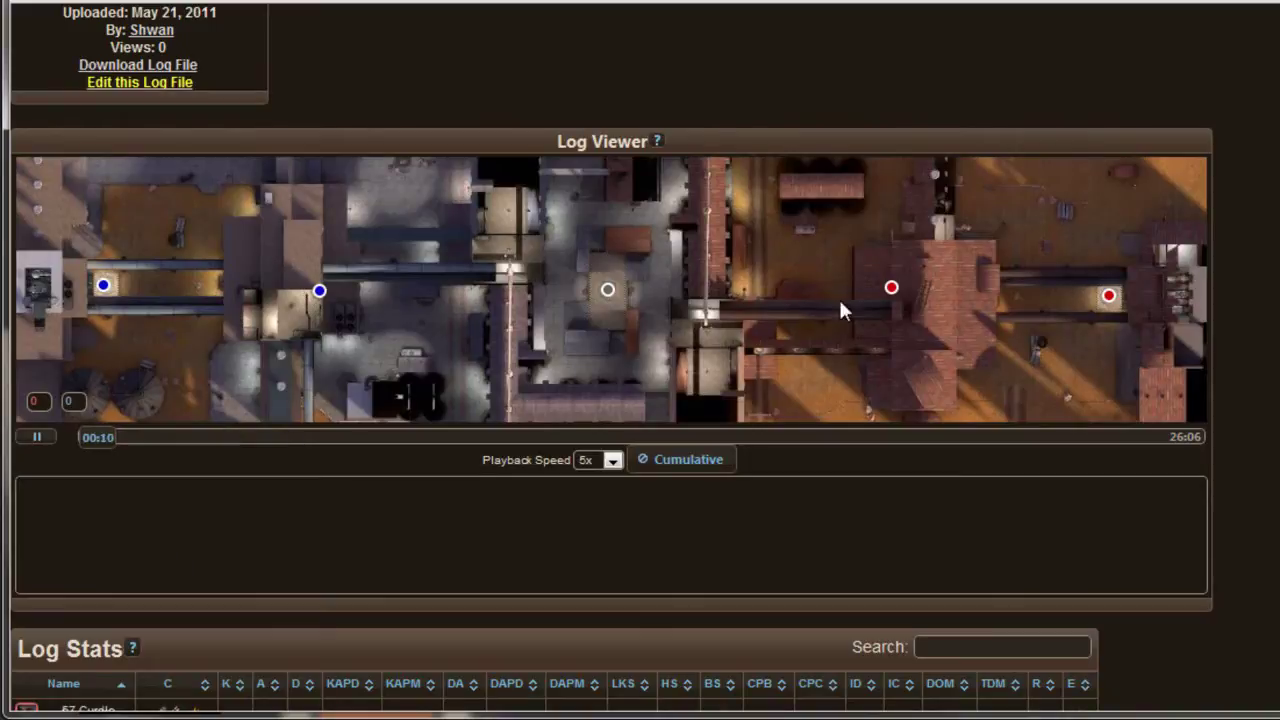
drag(104, 439, 298, 466)
mouse_move(880, 290)
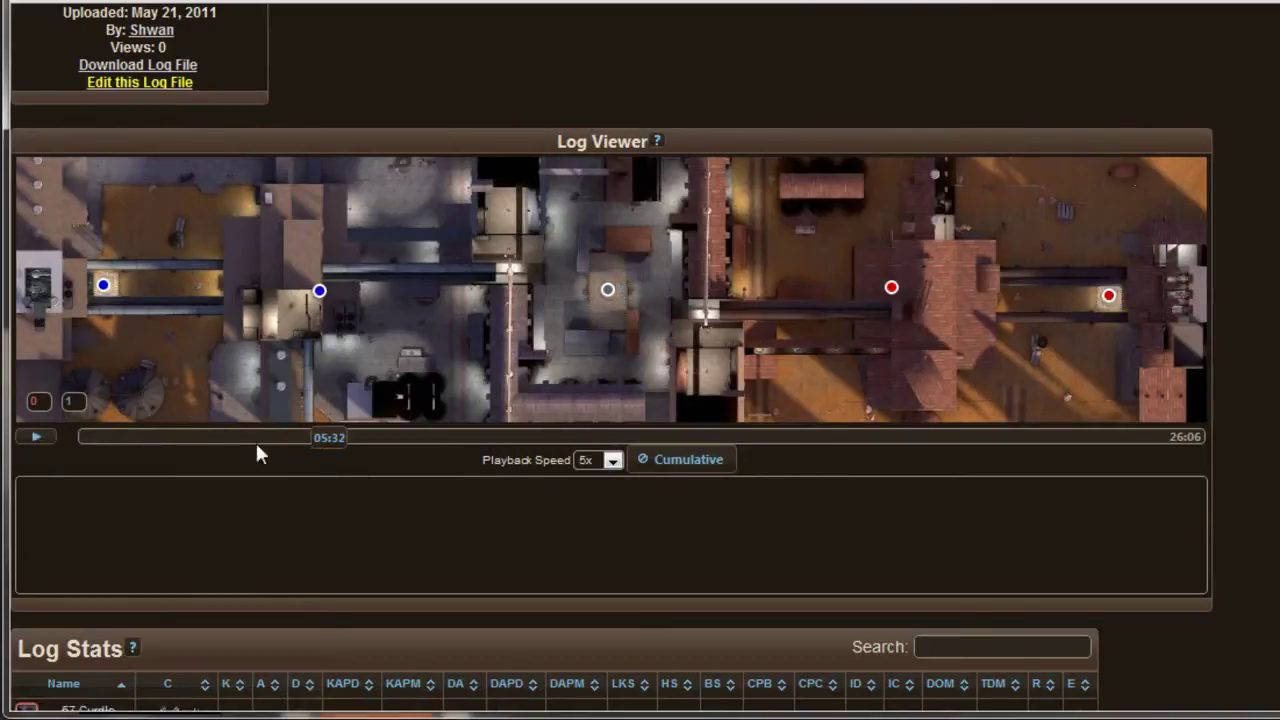
Sort the Log Stats table by damage (DA) from highest to lowest and inspect the leading players.
scroll(528, 404, down, 5)
scroll(531, 406, down, 3)
scroll(522, 399, up, 3)
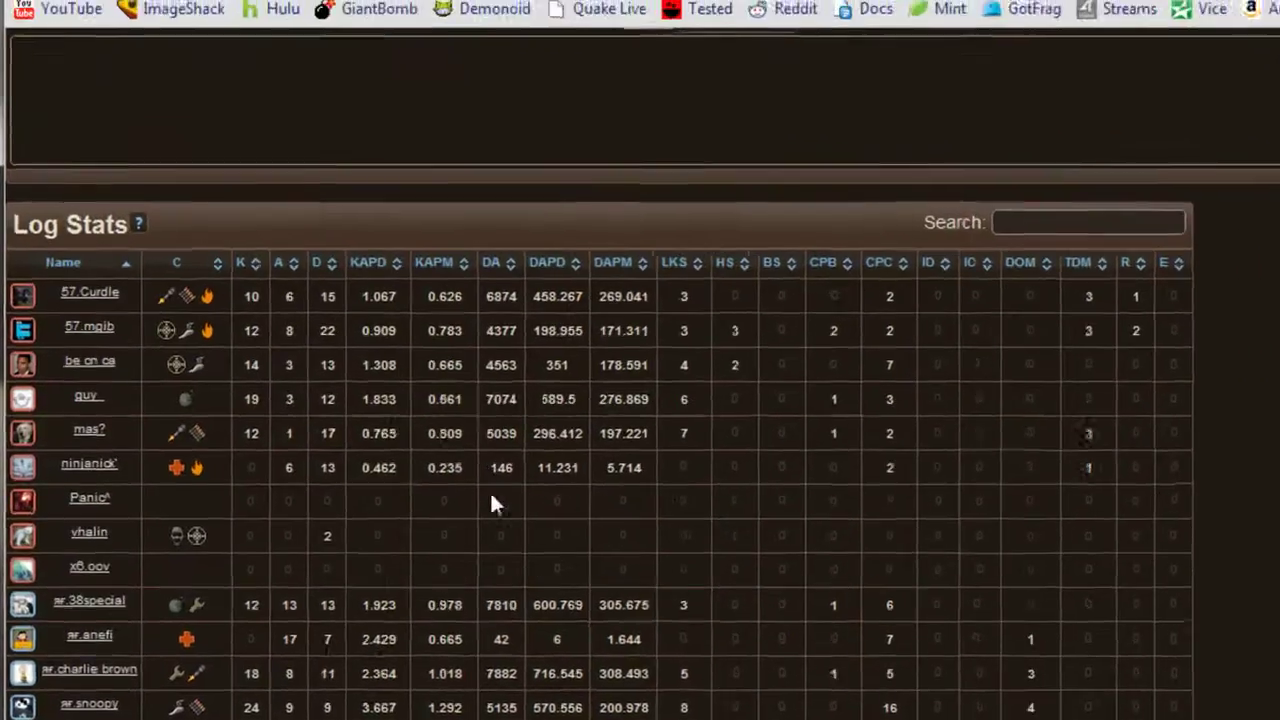
scroll(490, 460, down, 3)
scroll(538, 575, up, 3)
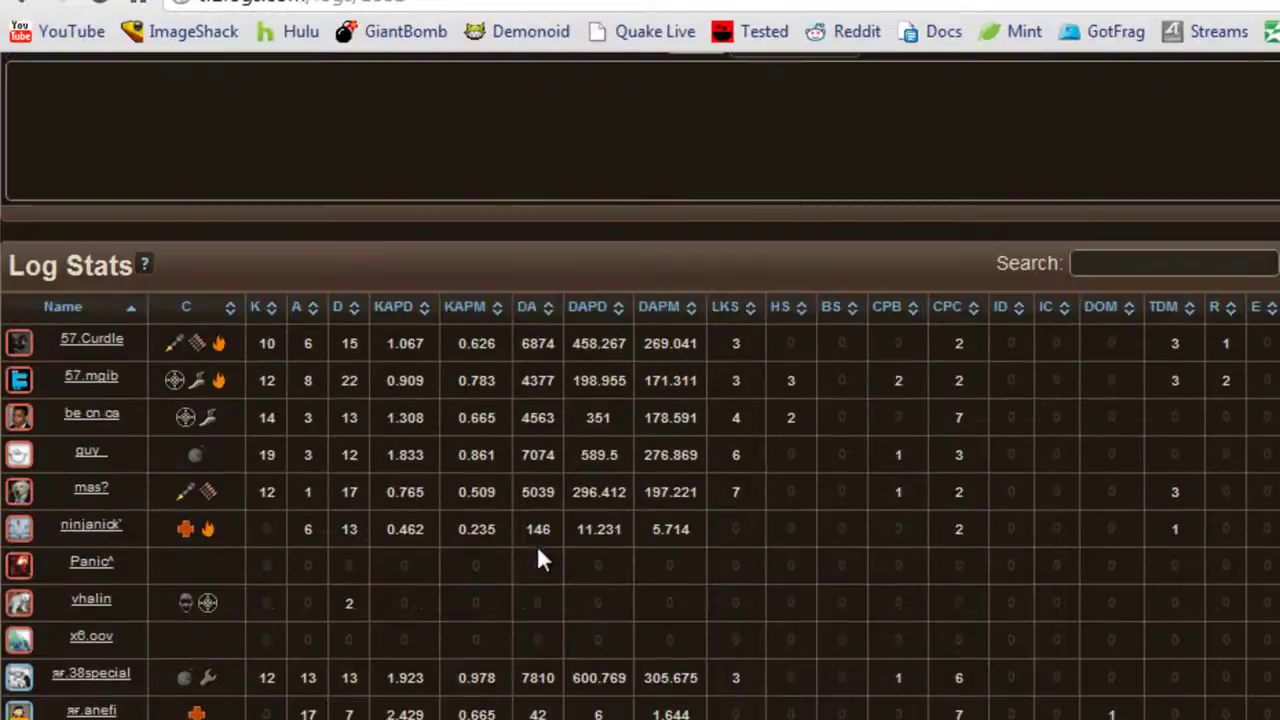
click(552, 318)
click(552, 318)
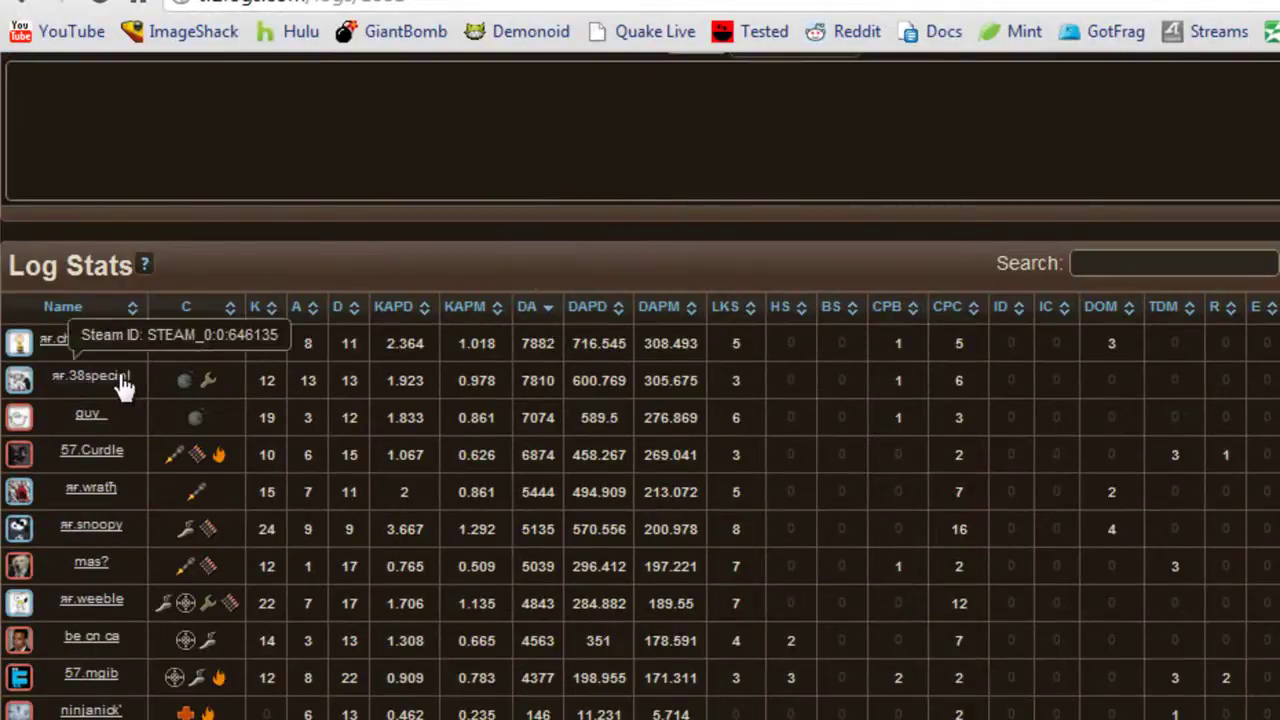
mouse_move(110, 355)
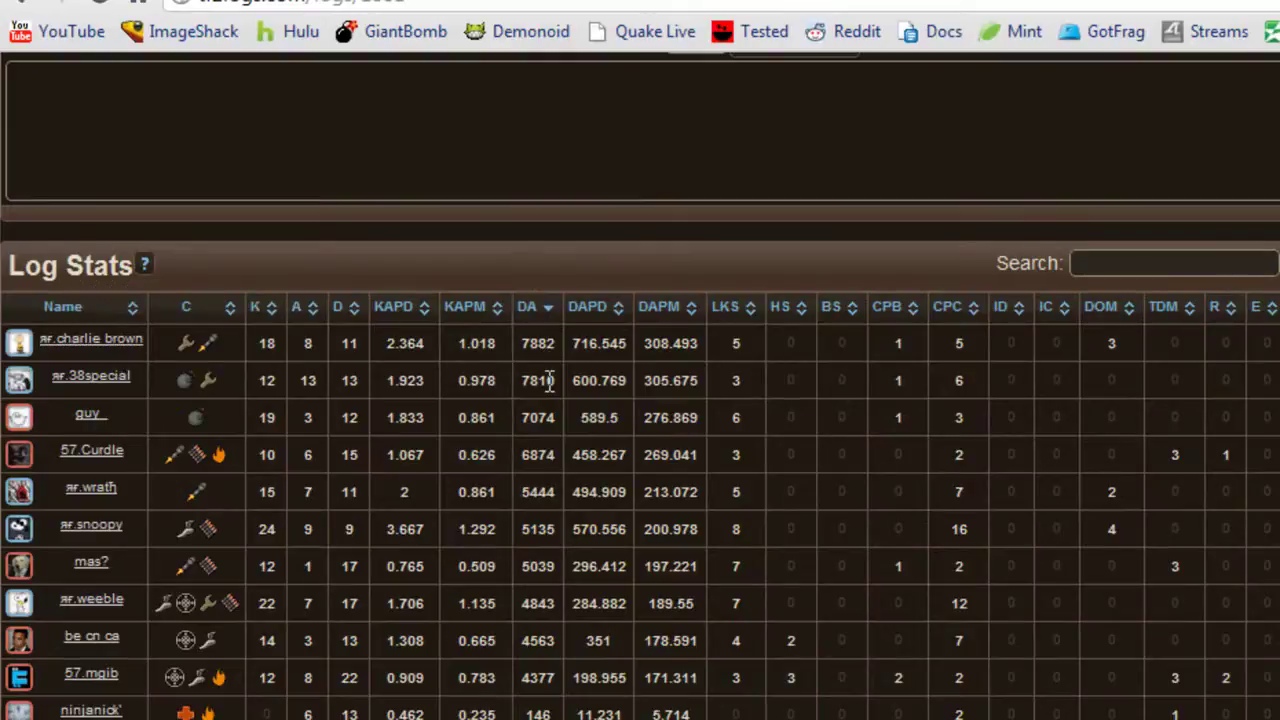
Review the whole Log Stats table, sort it by KAPD, and return to sorting by damage (DA).
scroll(548, 380, down, 3)
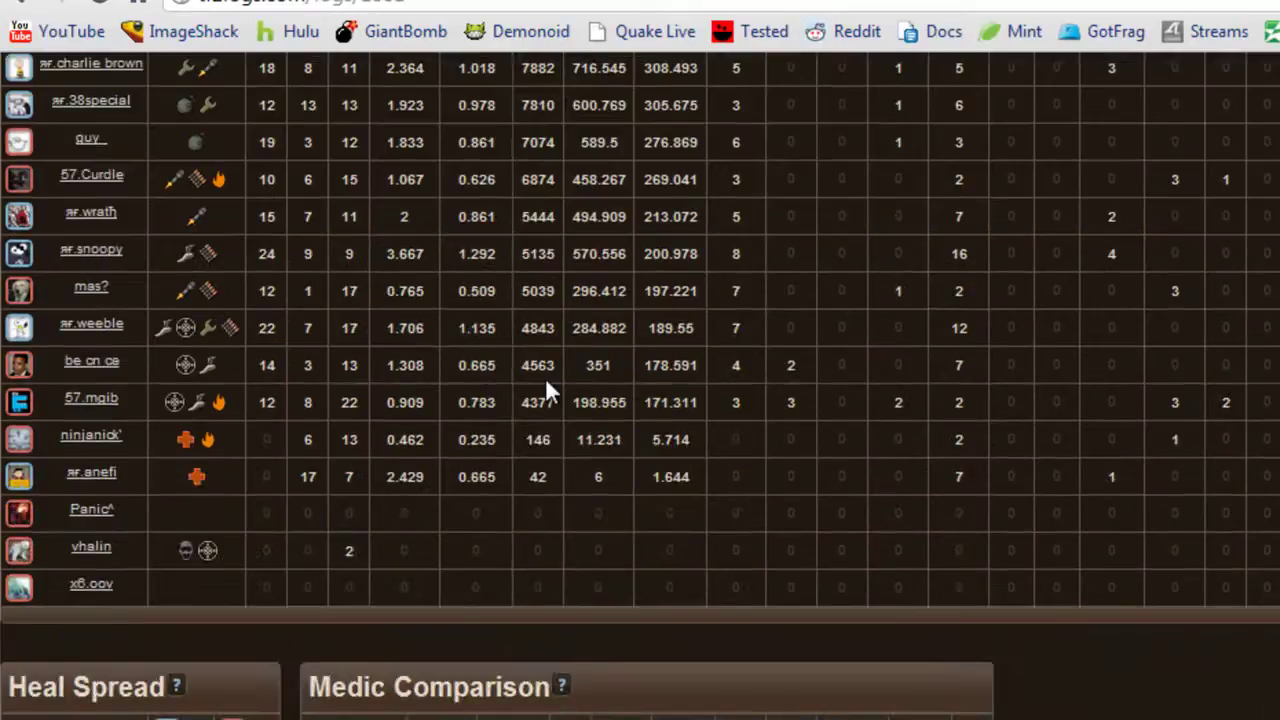
scroll(550, 392, up, 3)
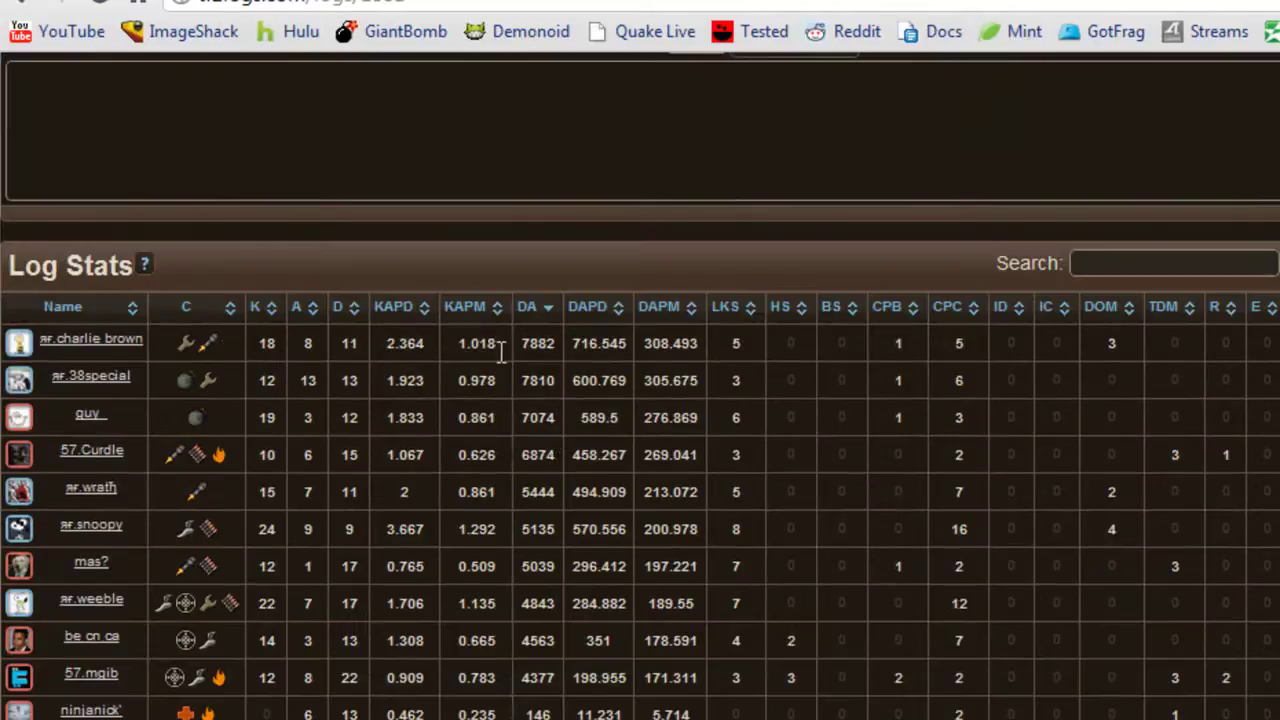
click(405, 322)
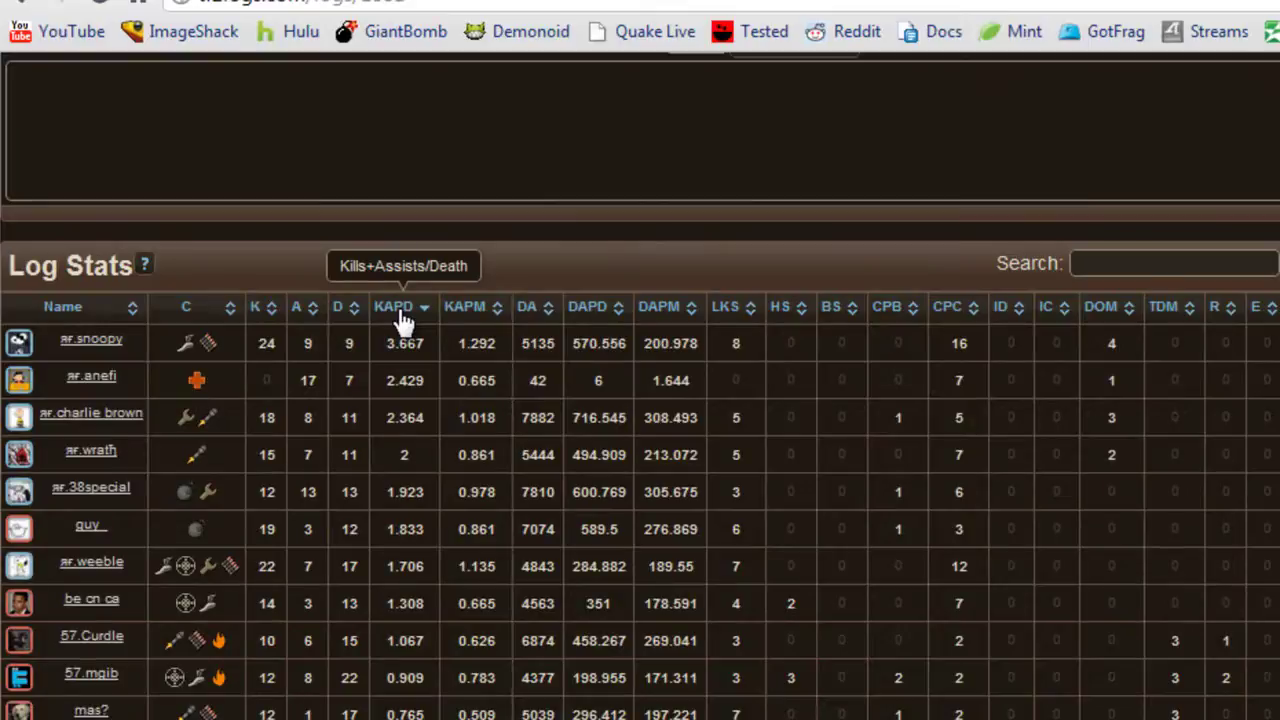
click(530, 308)
Sort the Heal Spread table by the Blue medic's healing from highest to lowest.
scroll(545, 333, down, 7)
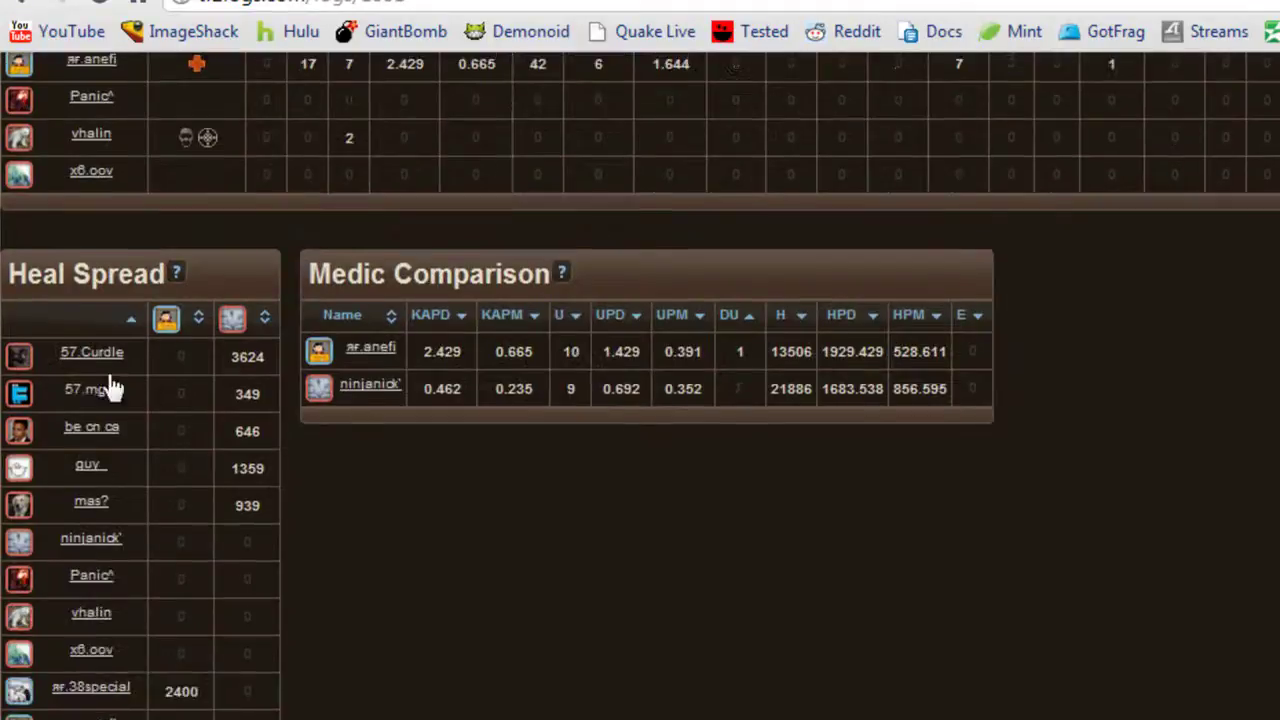
scroll(113, 388, down, 3)
scroll(126, 491, up, 3)
click(199, 318)
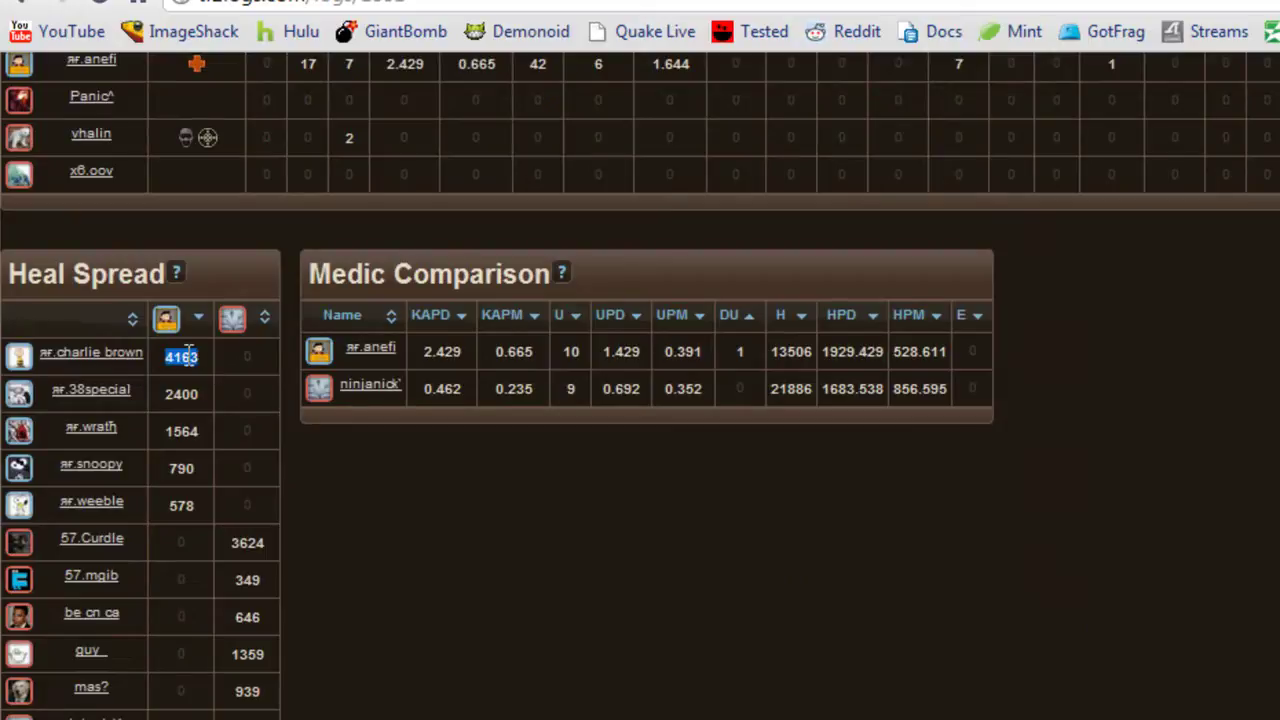
Compare the top players' damage with their healing received, highlighting the top two values in the Blue medic's Heal Spread column.
scroll(188, 352, up, 7)
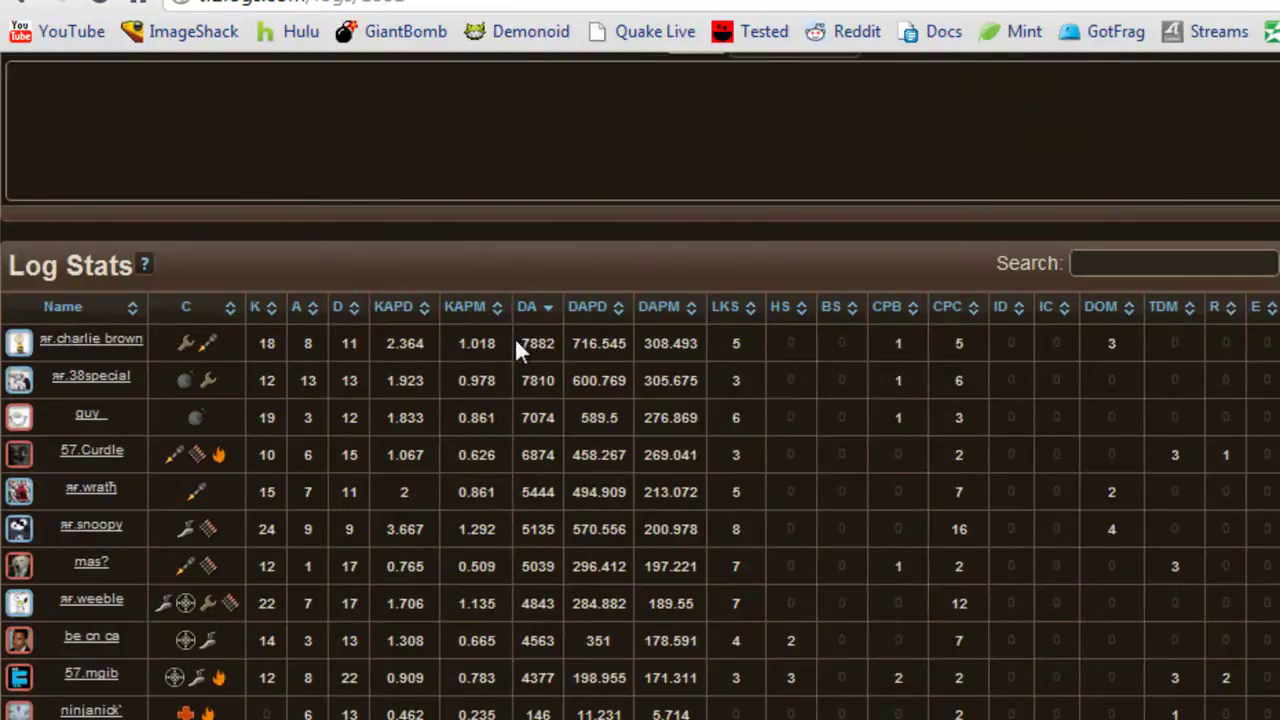
scroll(530, 350, down, 8)
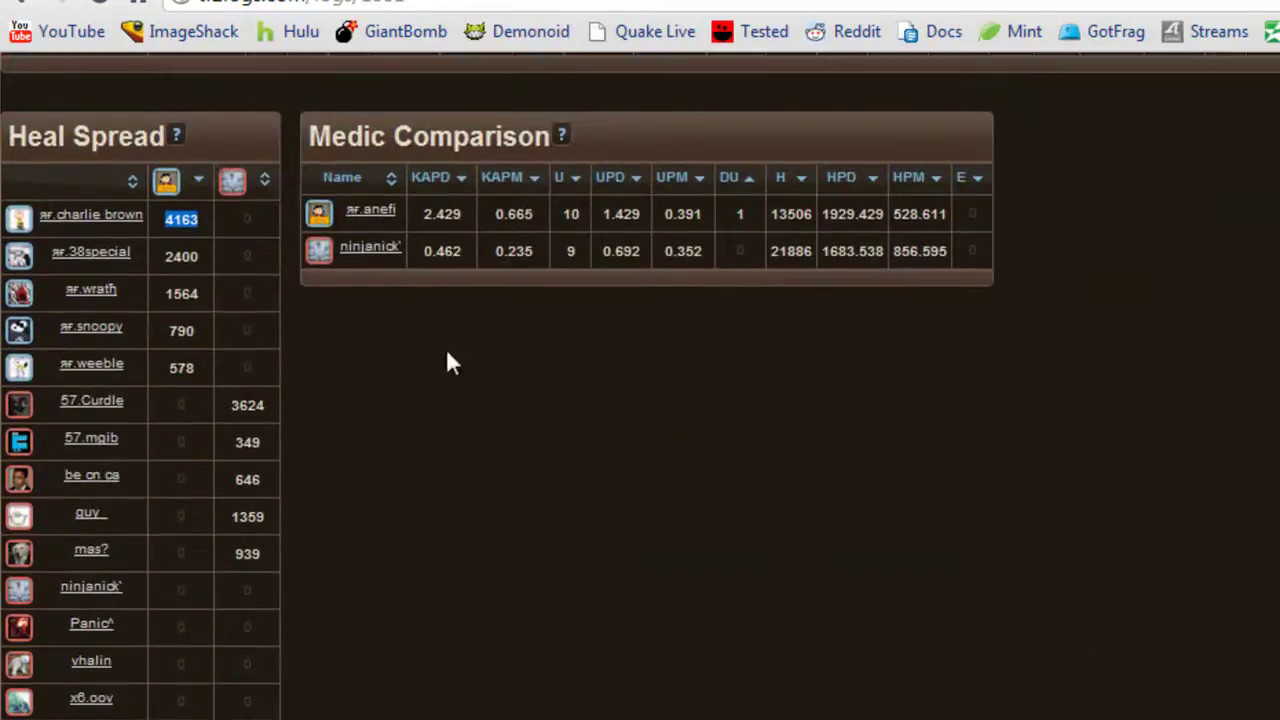
drag(202, 252, 168, 220)
click(227, 240)
Sort Heal Spread by the Red medic's healing and Medic Comparison by the U column, both from highest to lowest.
click(266, 186)
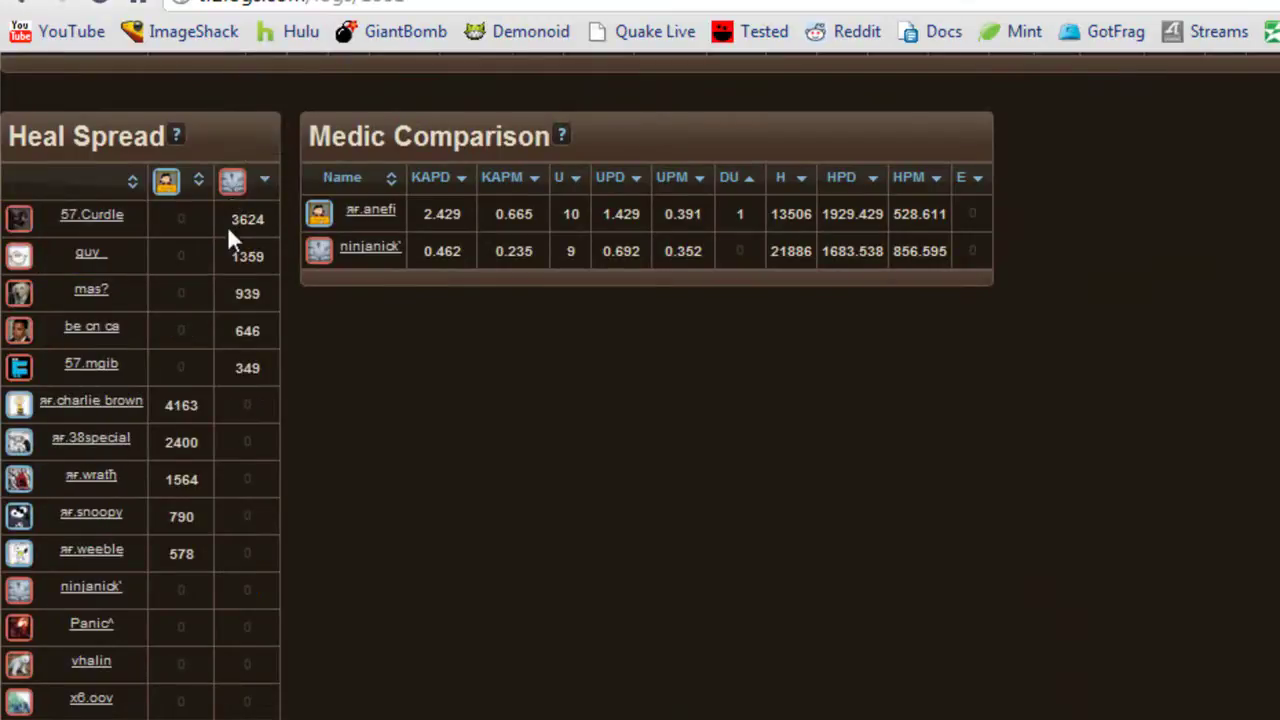
click(580, 188)
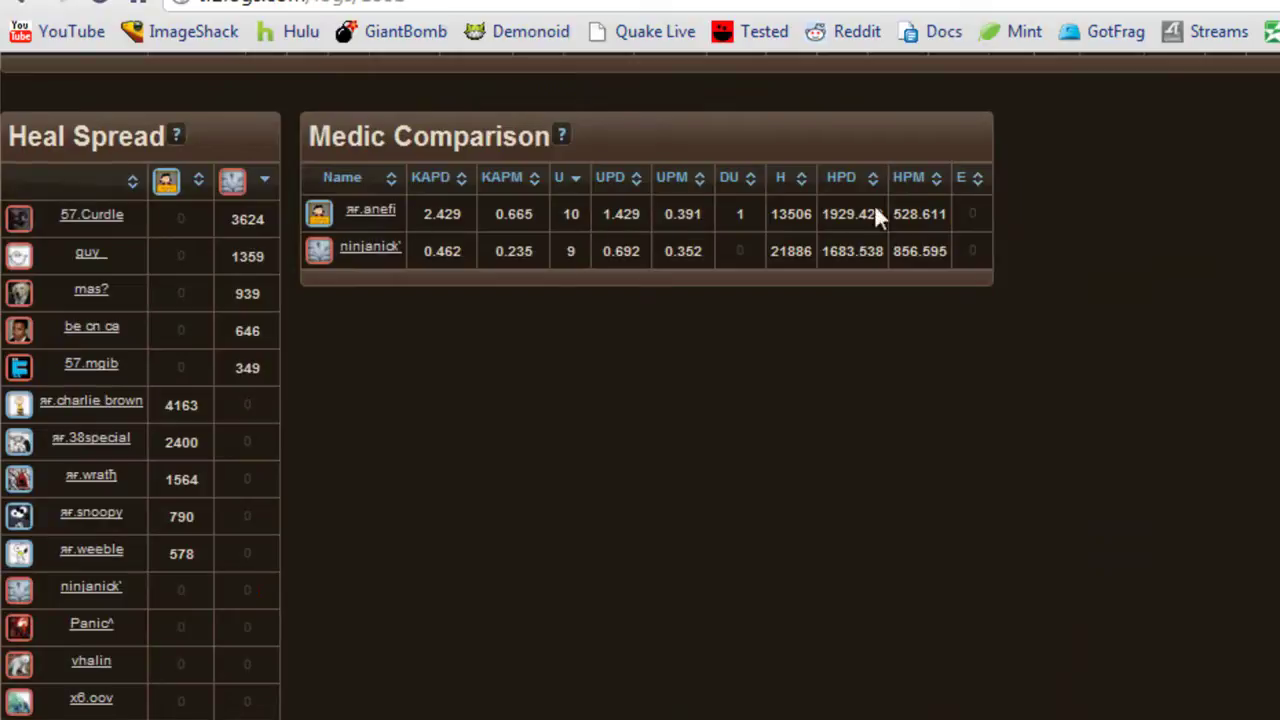
Examine the remaining tables below Medic Comparison, including Player Stats and Items Picked Up.
scroll(453, 296, down, 4)
scroll(453, 298, up, 4)
scroll(527, 306, down, 18)
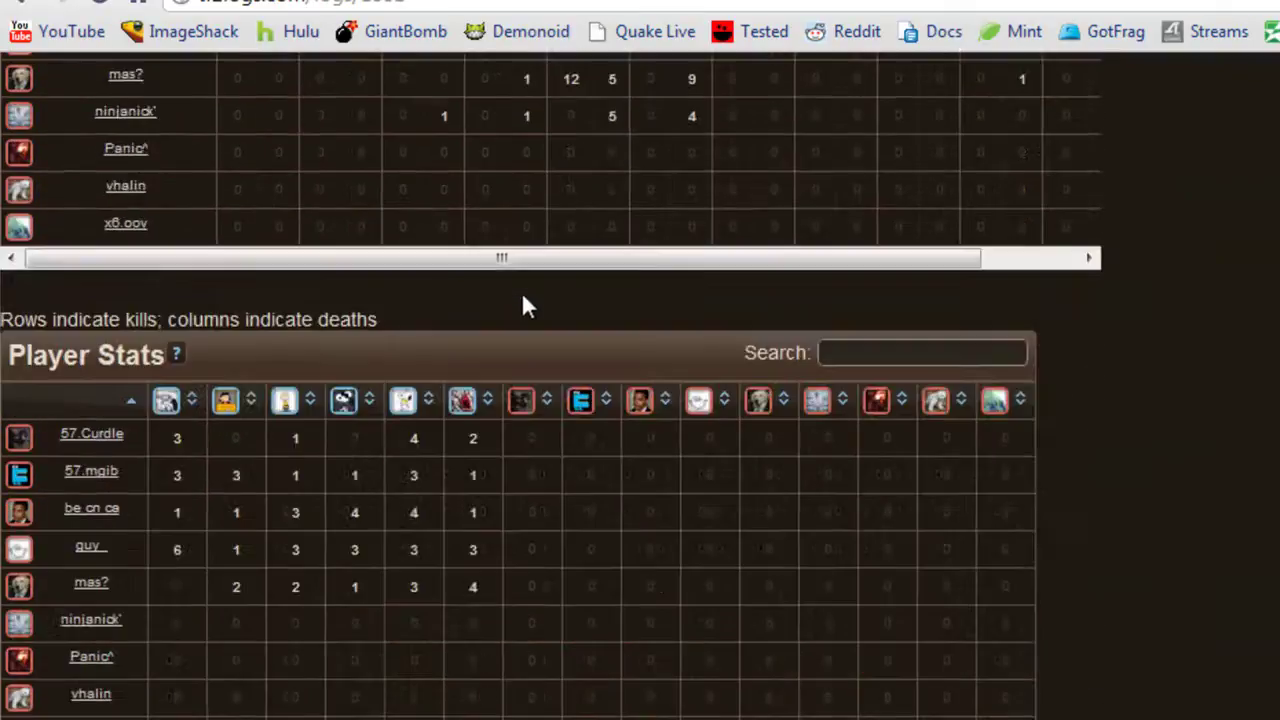
scroll(521, 297, down, 3)
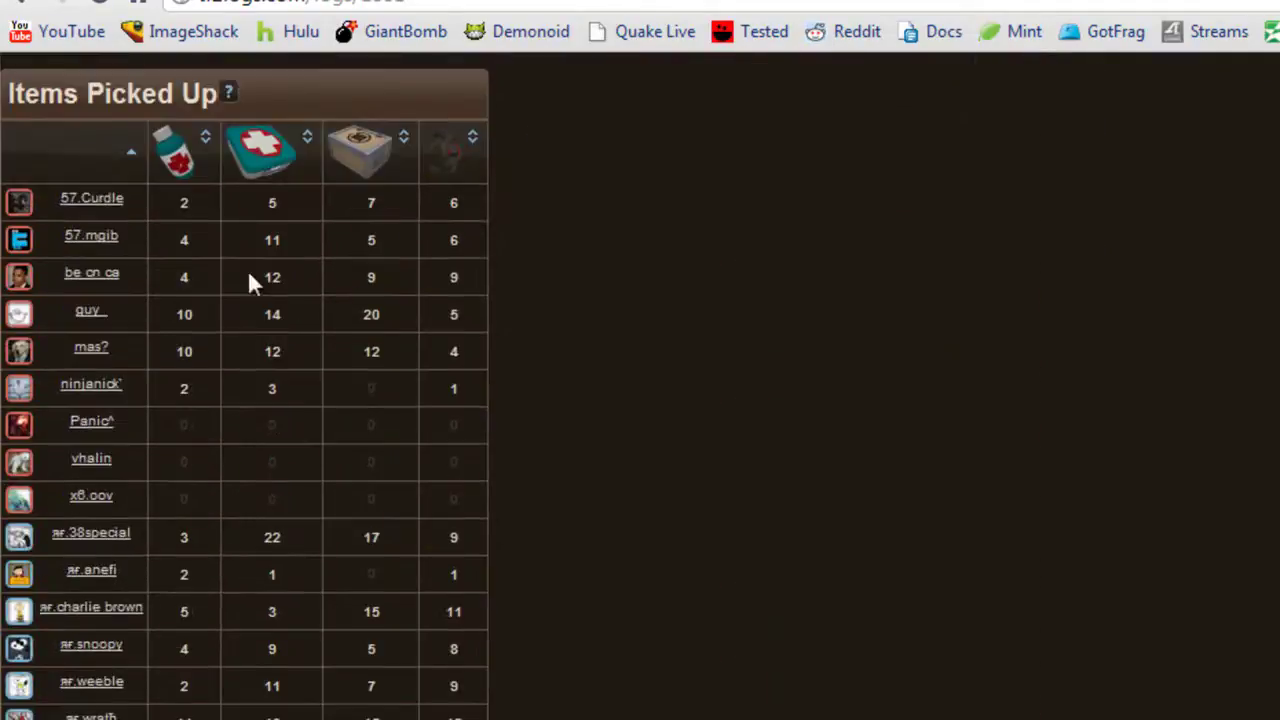
Sort the Items Picked Up table by the small medkit column and by the last column, each from highest to lowest.
click(210, 156)
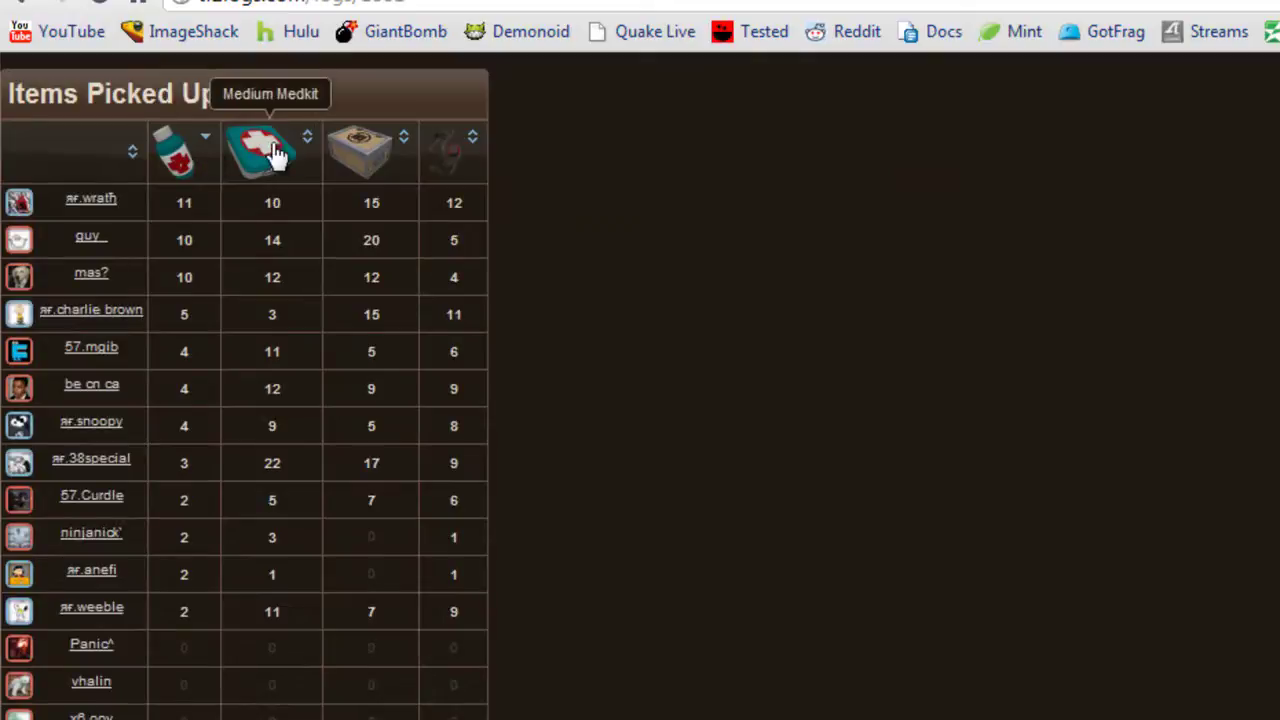
click(309, 155)
click(371, 148)
click(473, 157)
click(473, 155)
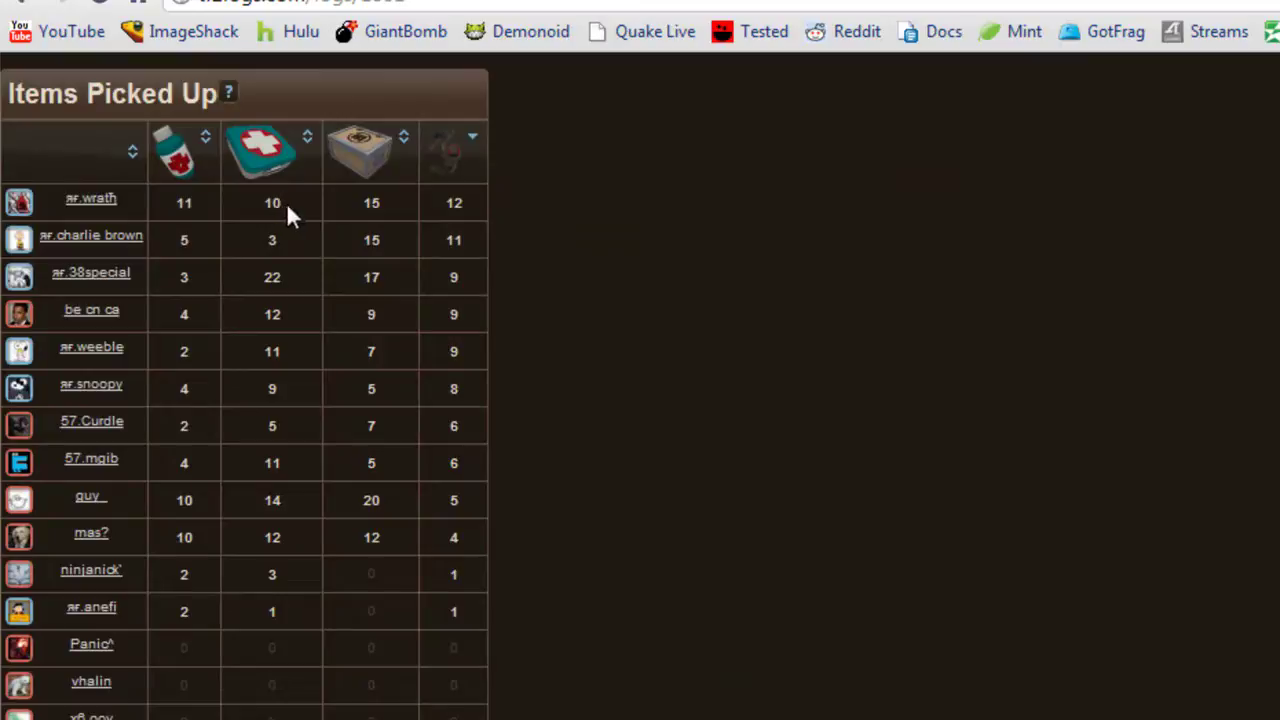
Rank the players in Items Picked Up from highest to lowest by Medium Medkit, Medium Ammo and the last column in turn.
click(298, 158)
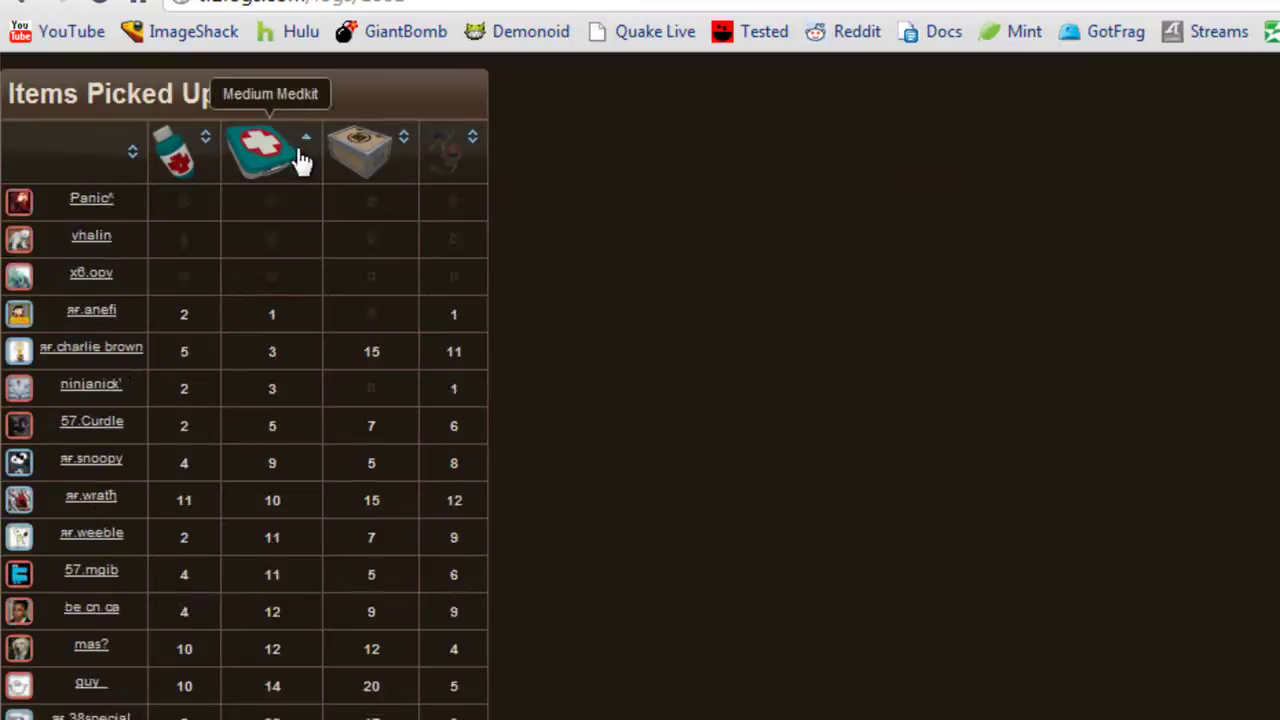
click(300, 160)
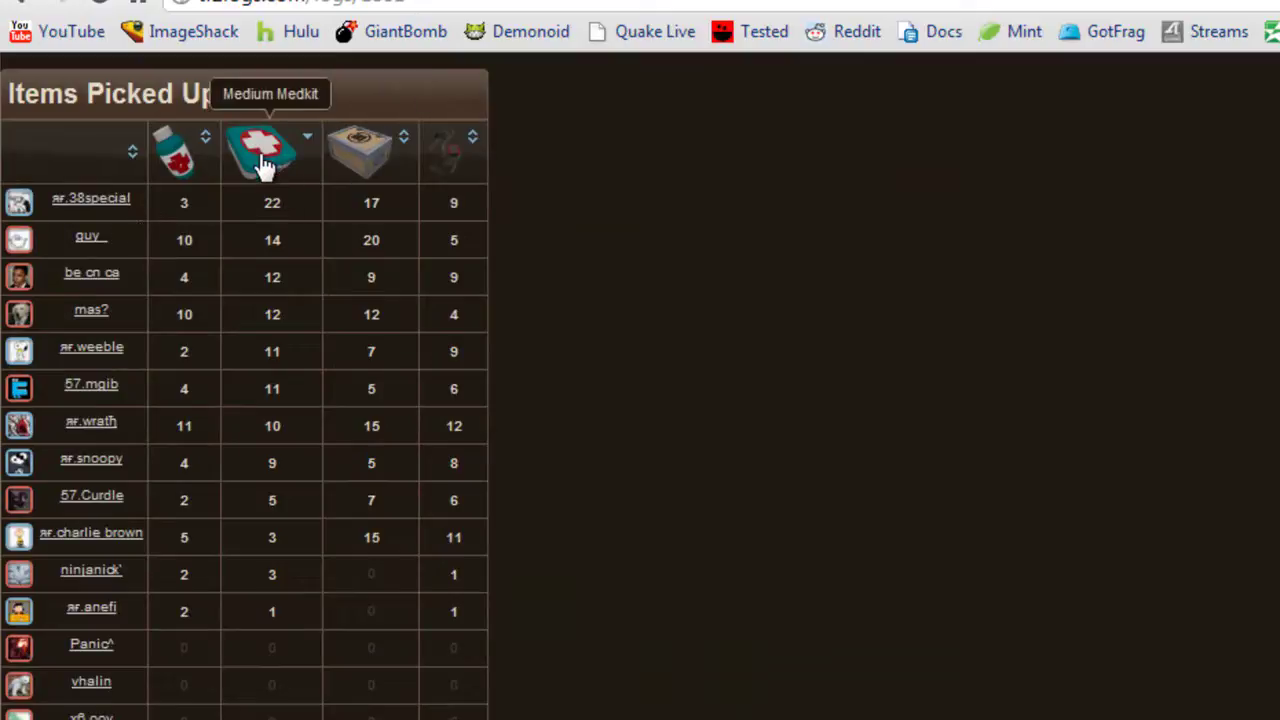
click(366, 154)
click(368, 152)
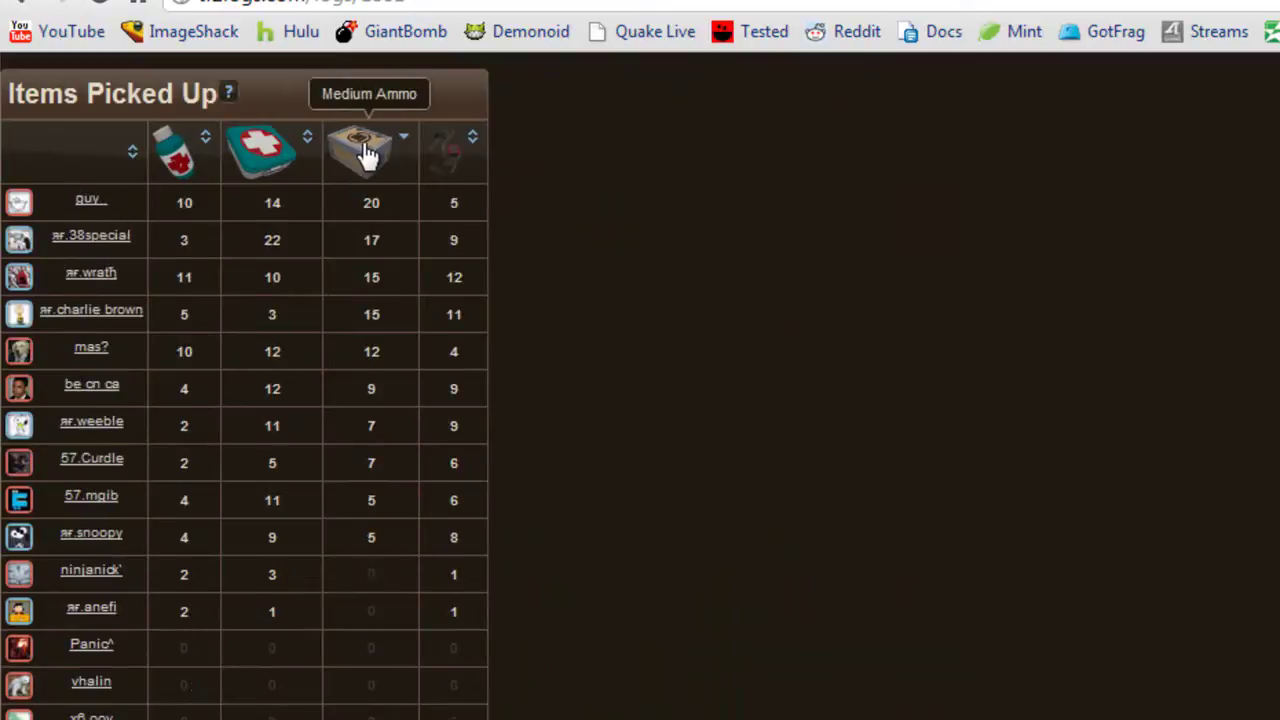
click(457, 163)
click(457, 163)
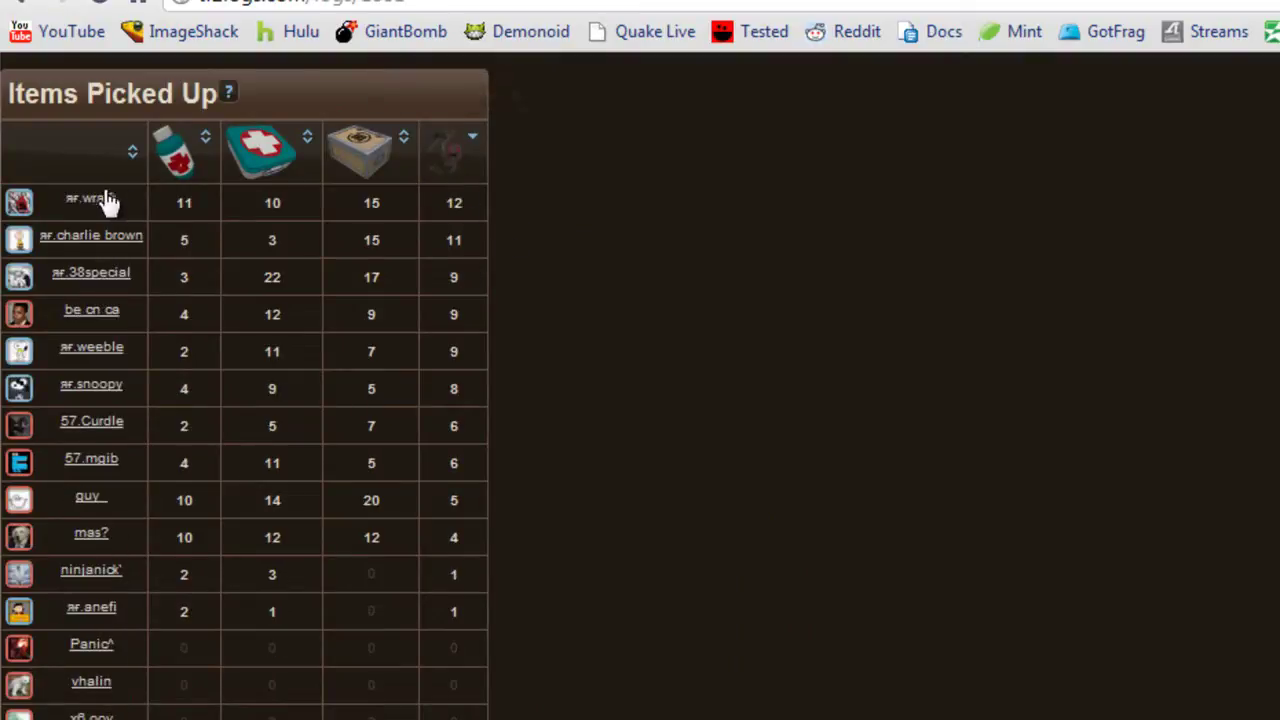
Examine the Chat Log messages below Items Picked Up and return to the beginning of the match page.
scroll(655, 445, down, 9)
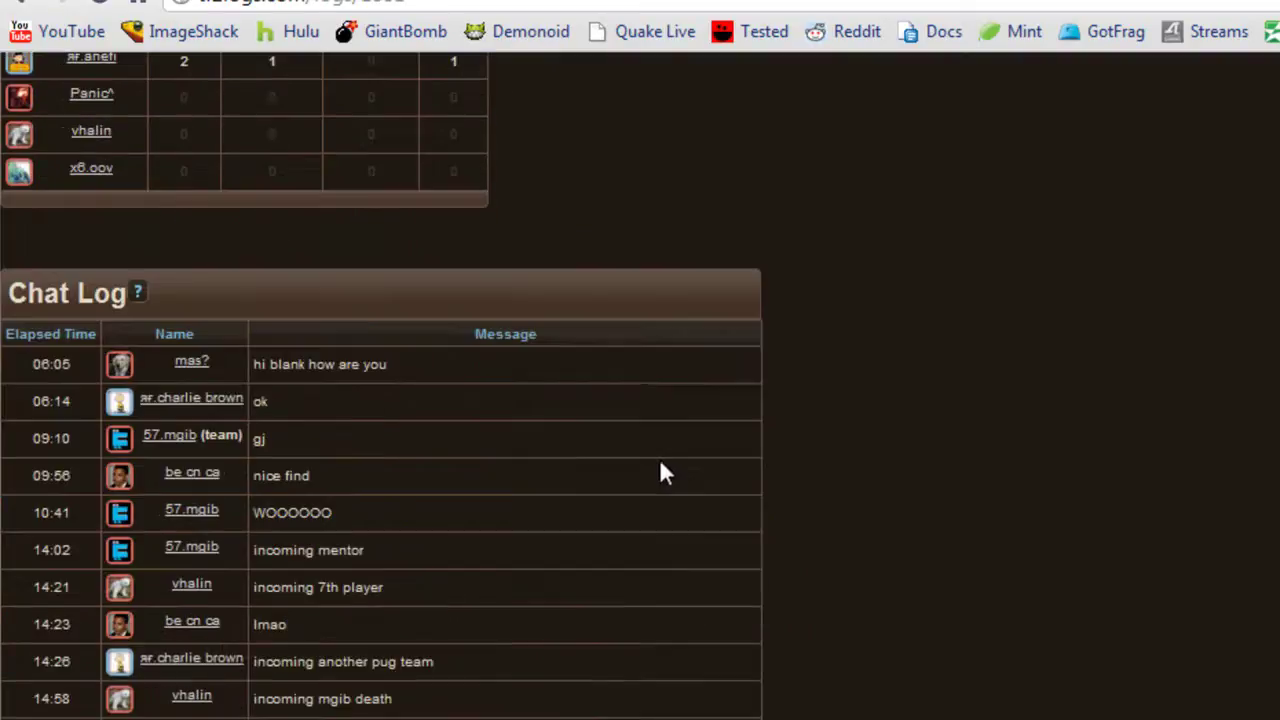
scroll(600, 420, up, 3)
scroll(557, 403, down, 12)
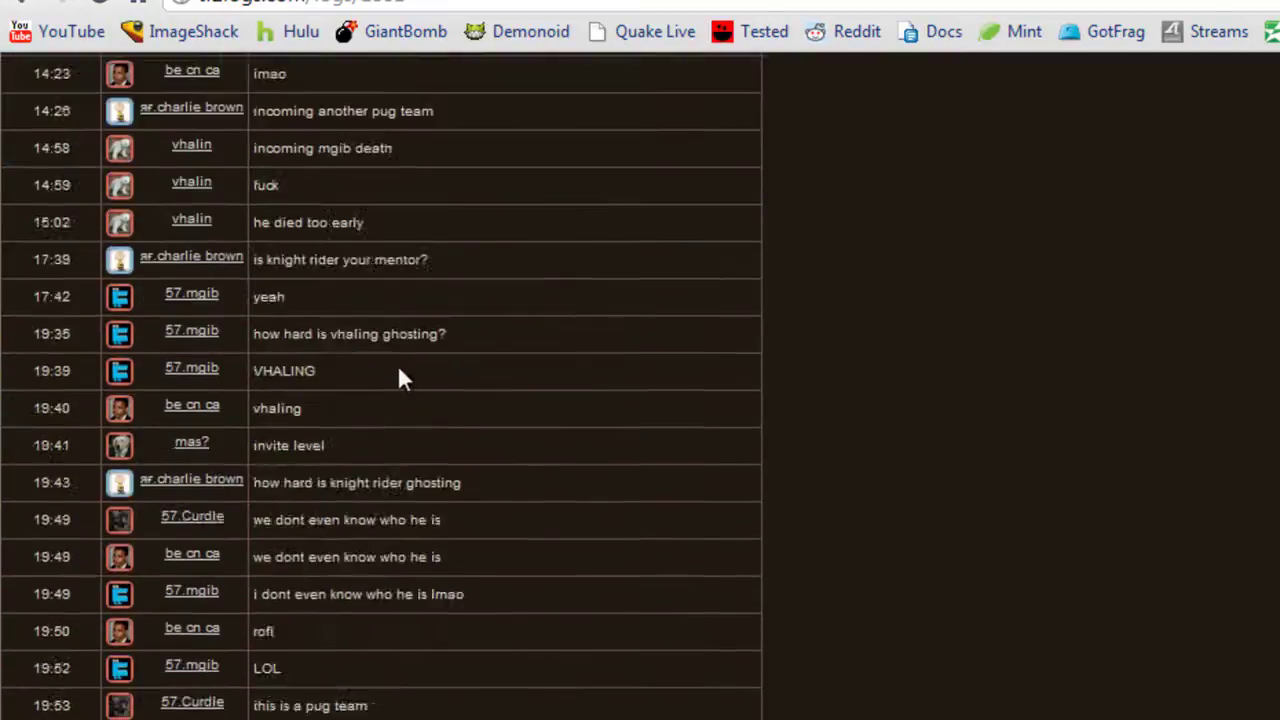
scroll(360, 372, up, 14)
scroll(354, 368, down, 8)
scroll(351, 361, down, 5)
scroll(366, 363, up, 8)
scroll(367, 367, up, 4)
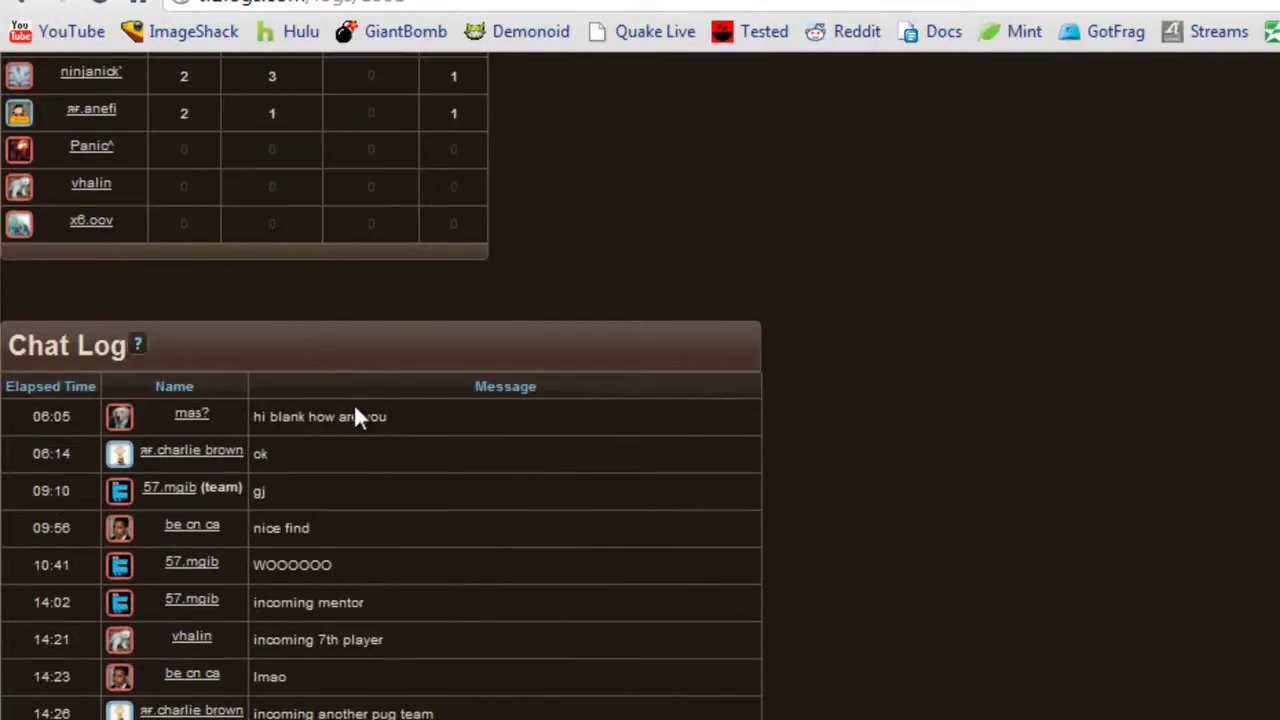
scroll(331, 446, down, 12)
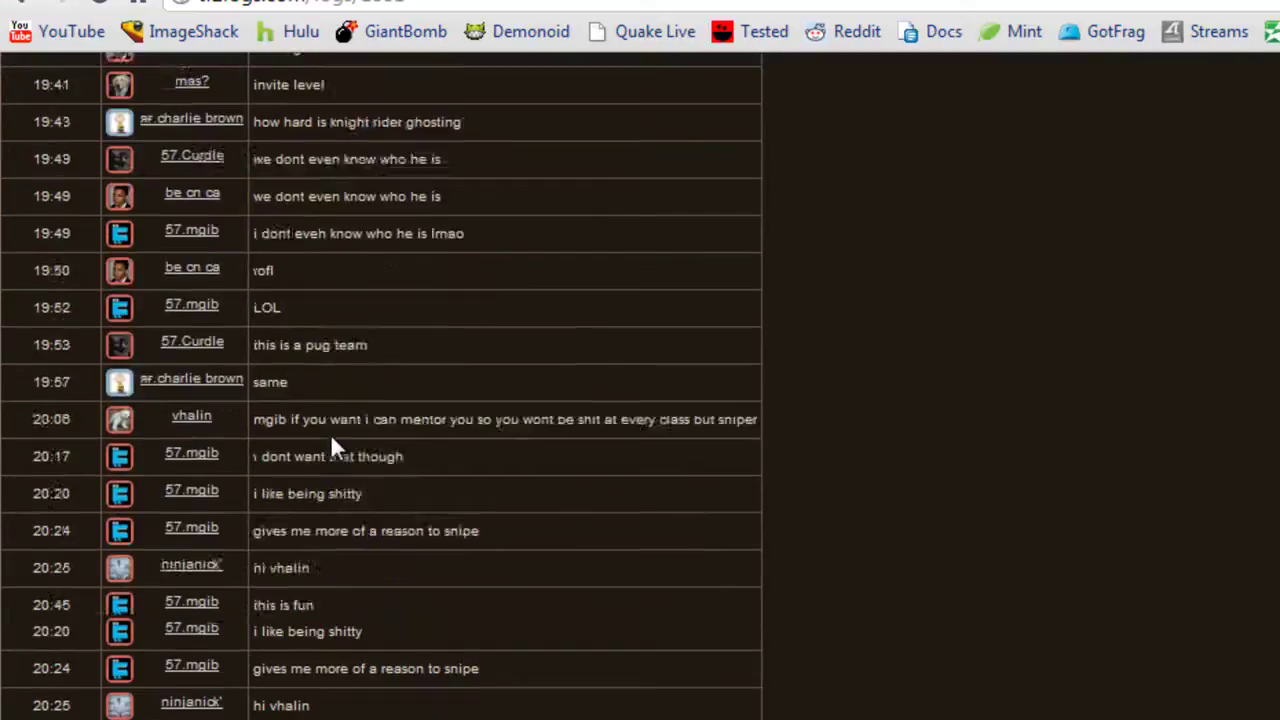
scroll(580, 700, up, 12)
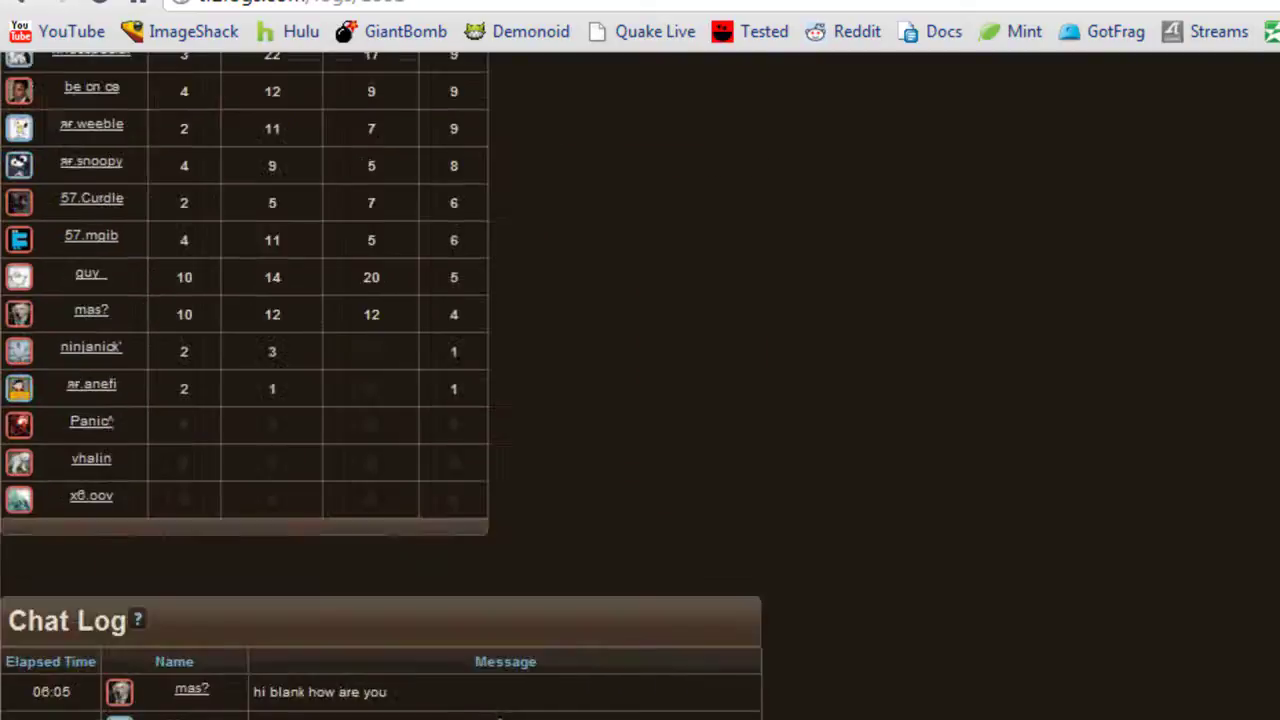
scroll(500, 710, down, 8)
scroll(502, 660, up, 18)
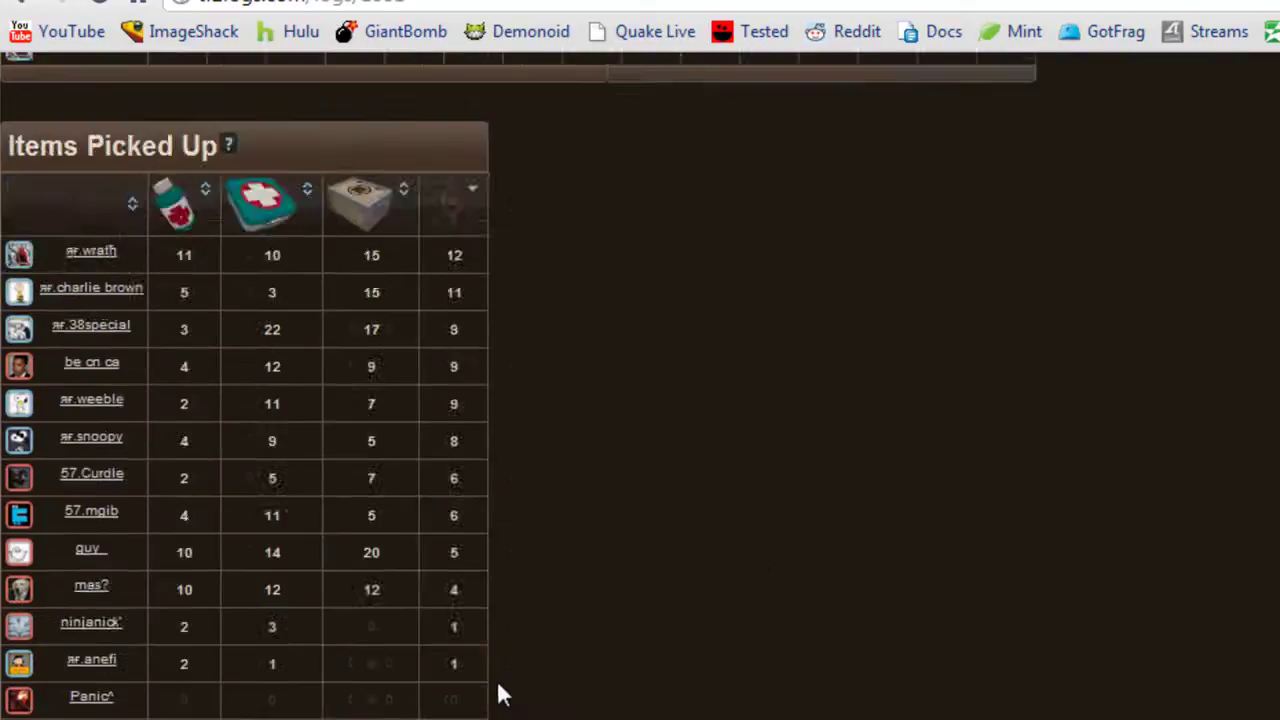
scroll(506, 645, up, 15)
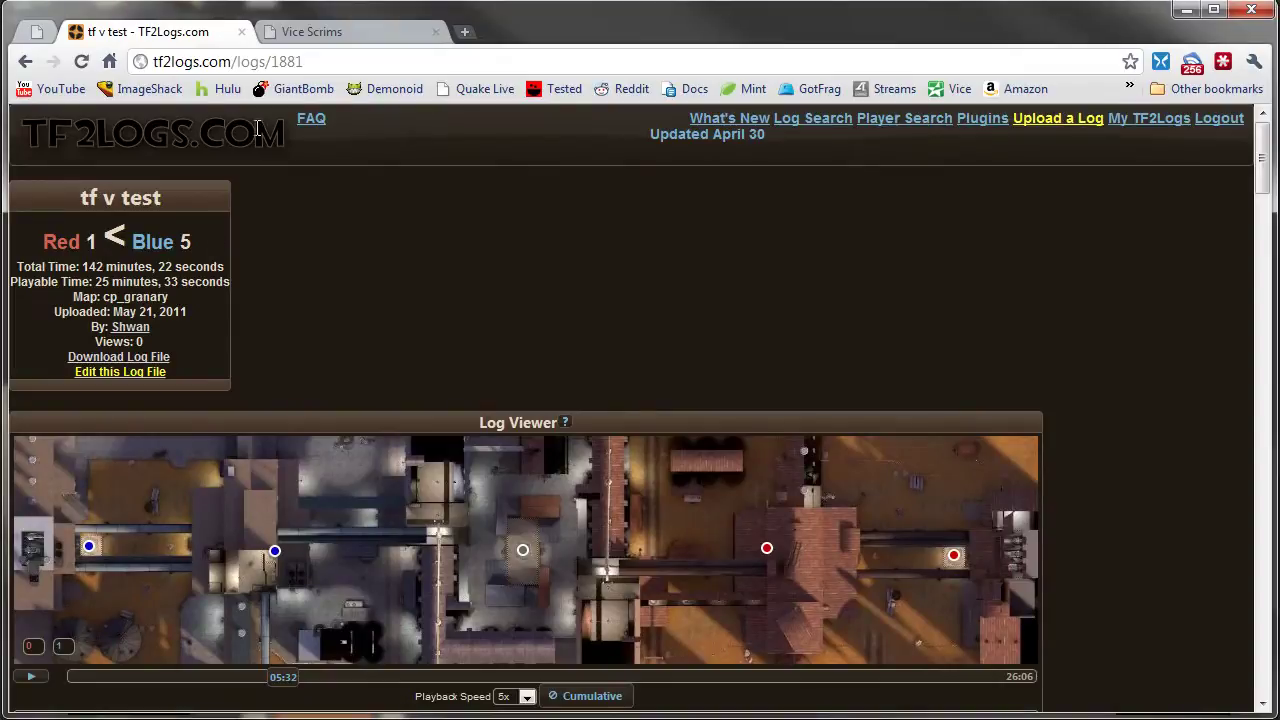
Switch to the Vice Scrims page and look over its table of matches.
click(369, 34)
scroll(346, 280, down, 2)
scroll(346, 280, up, 2)
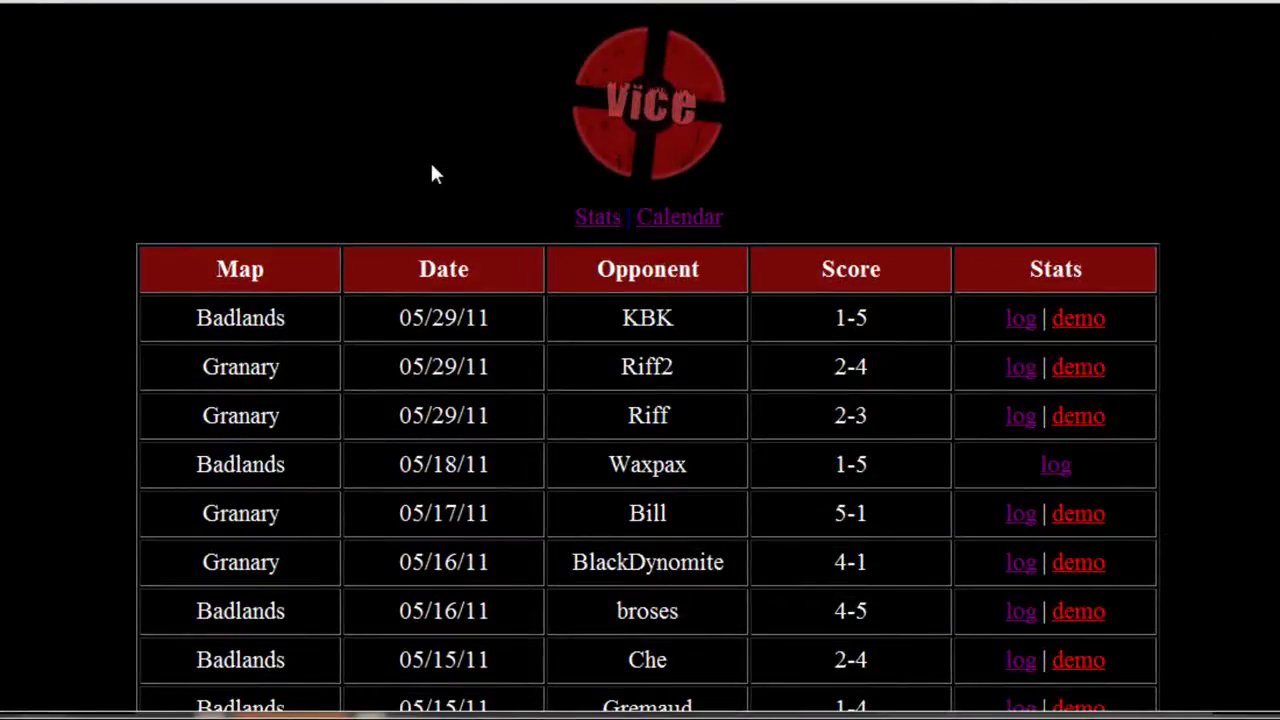
scroll(432, 172, down, 5)
scroll(435, 178, up, 5)
Highlight the first Badlands match dated 05/29/11, clear the selection, and look through the older scrims.
drag(178, 313, 1135, 337)
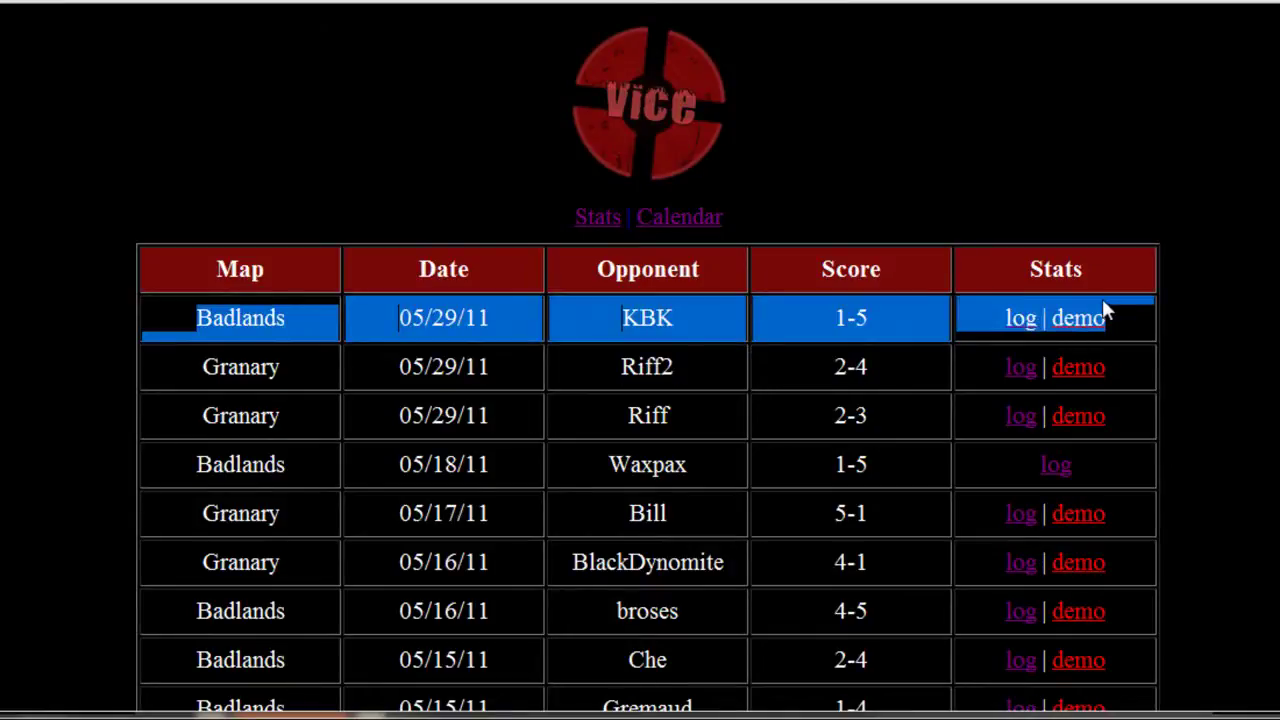
click(1134, 320)
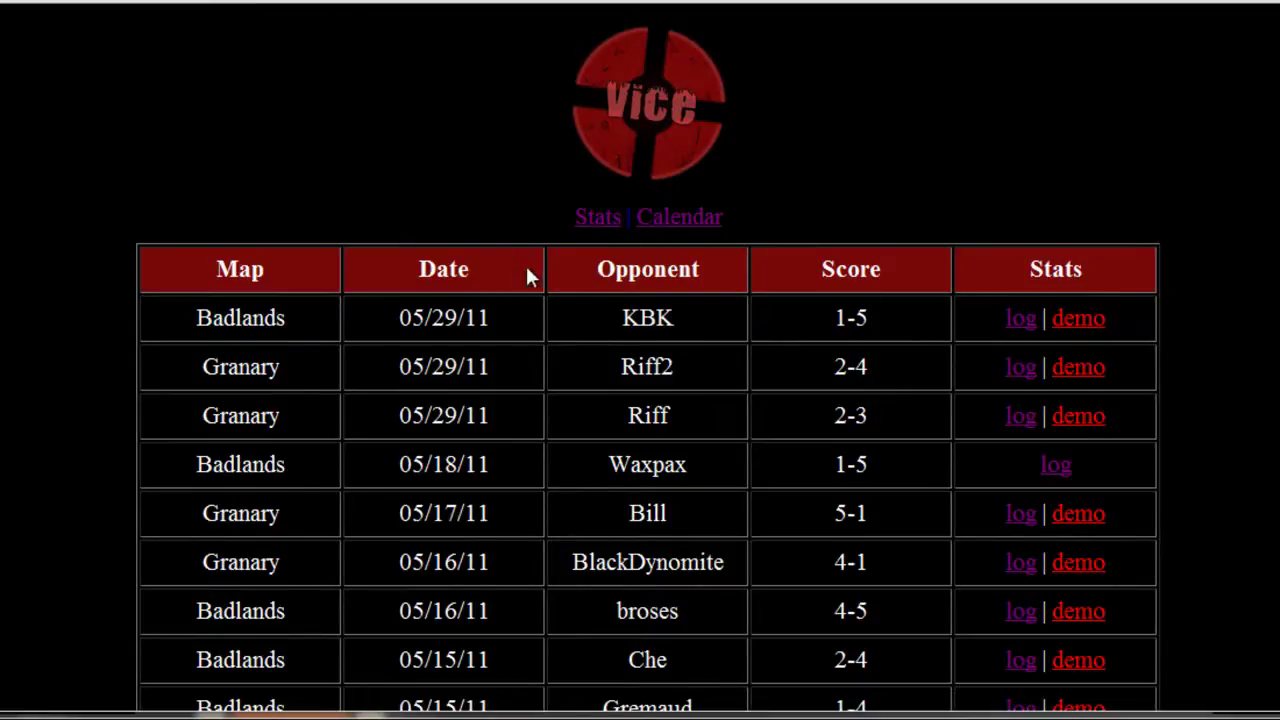
middle_click(490, 276)
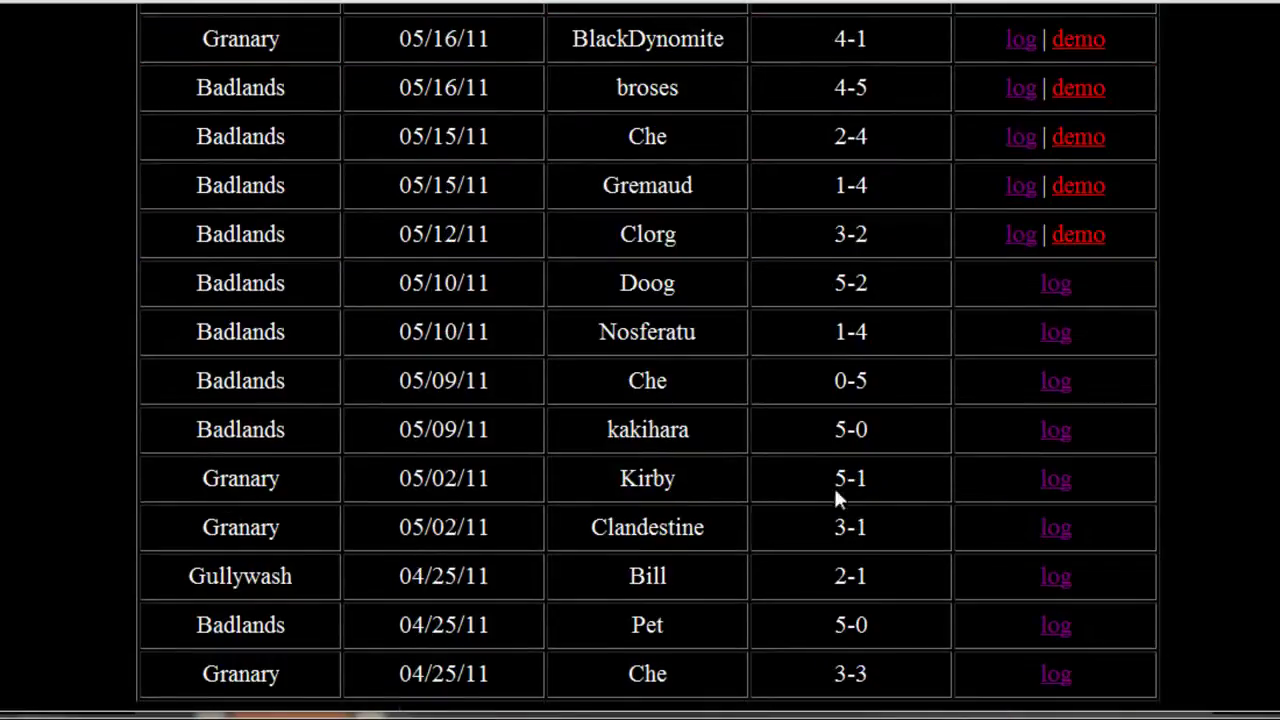
scroll(765, 528, up, 5)
Open the log of the 05/29/11 Badlands match, view its player statistics, and return to the scrim list.
drag(198, 318, 903, 325)
click(1020, 320)
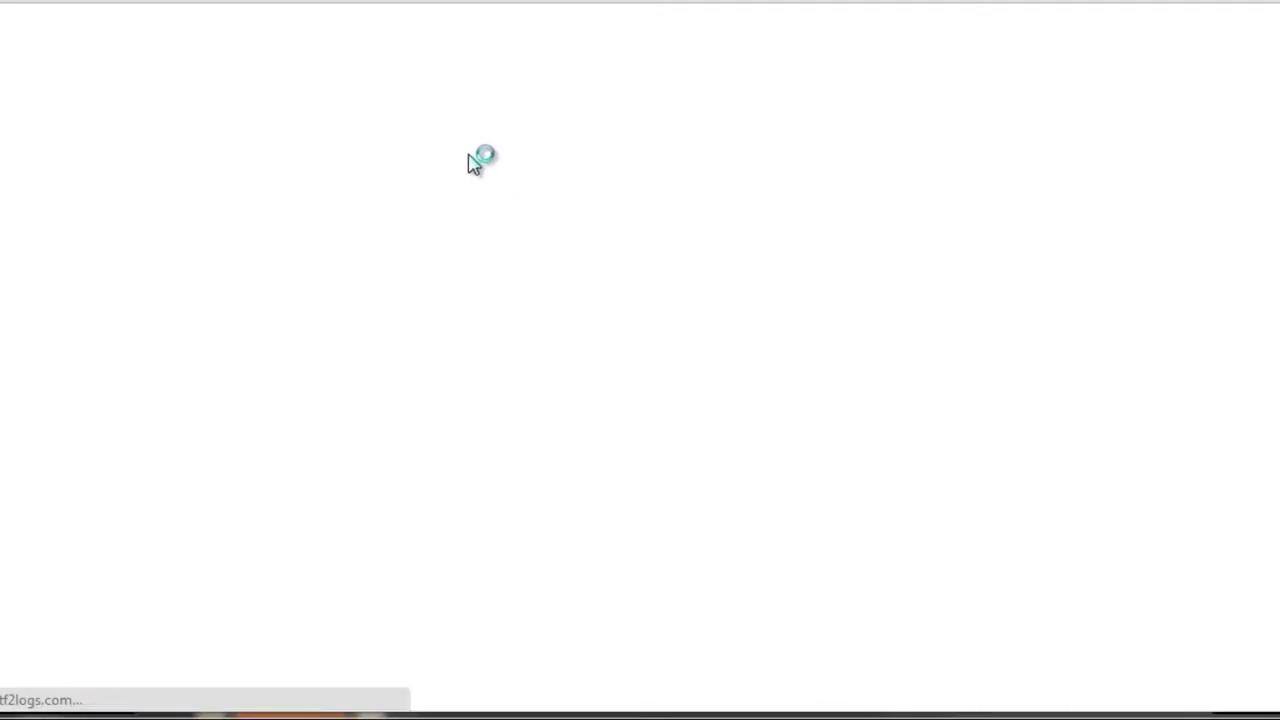
scroll(350, 320, down, 9)
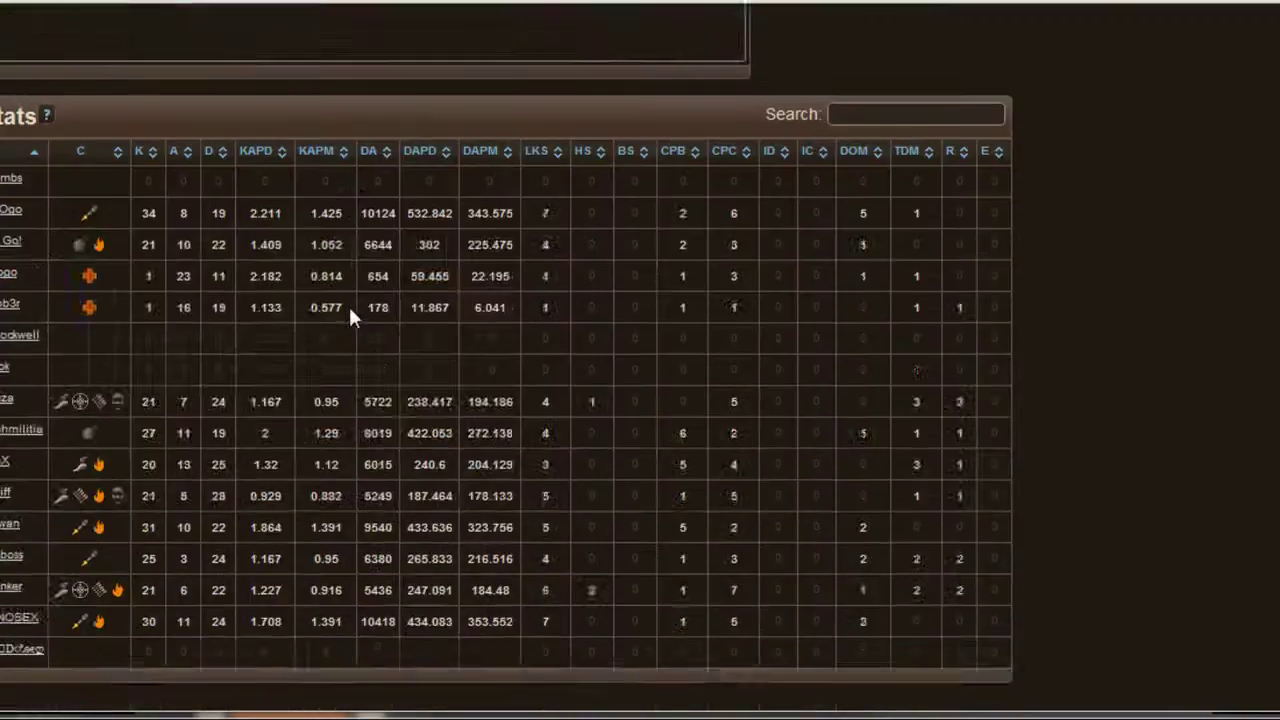
scroll(350, 316, down, 4)
key(alt+Left)
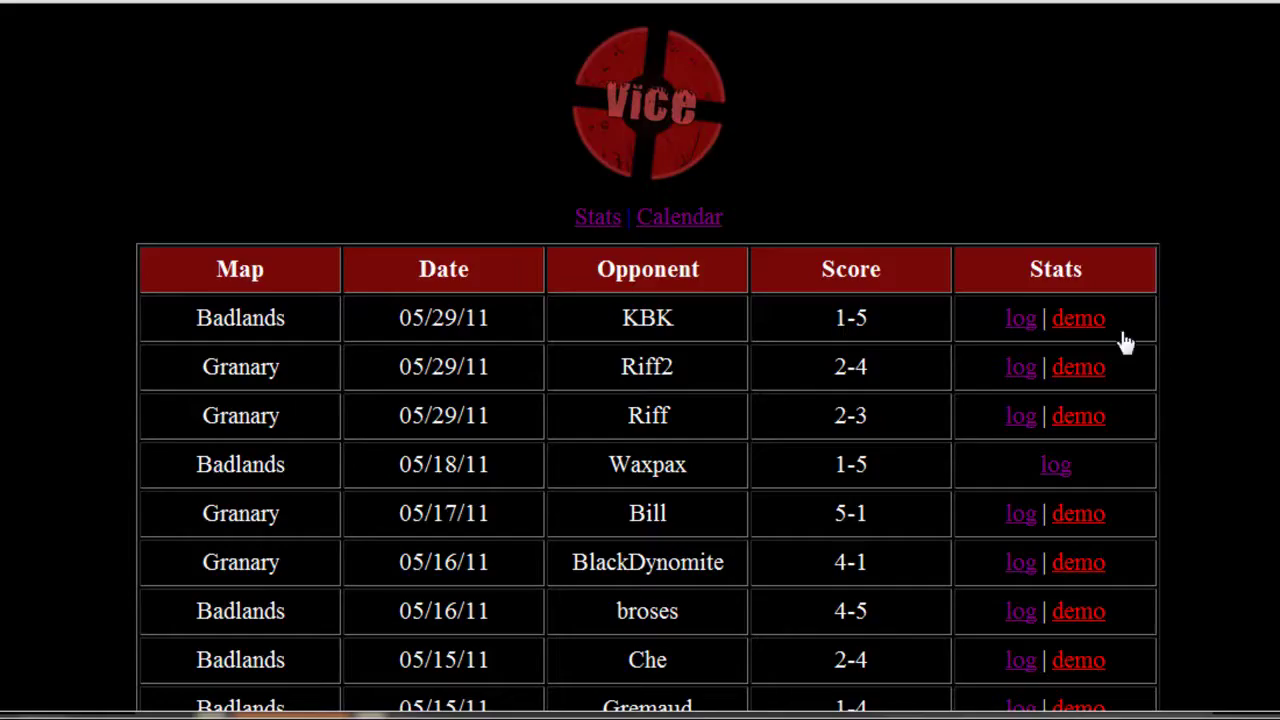
Review the scrim table by highlighting its column headings and the first two matches, and clear the selection.
scroll(277, 283, down, 5)
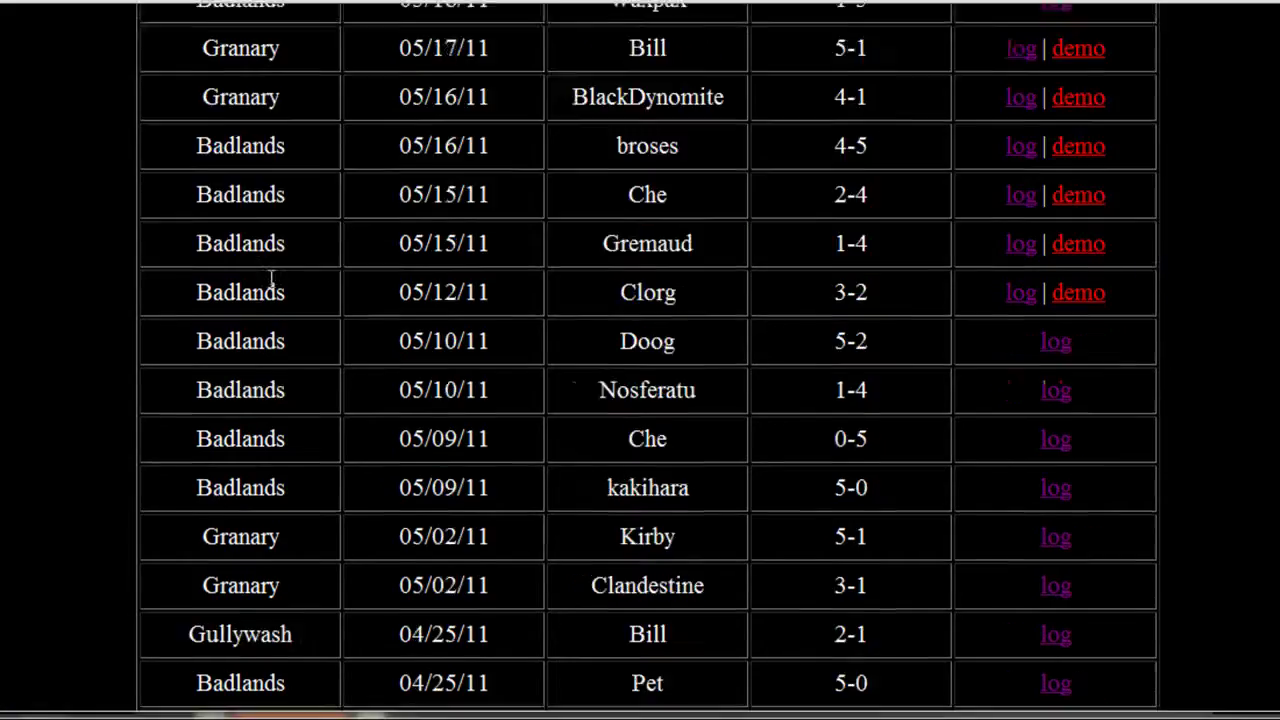
scroll(262, 283, up, 5)
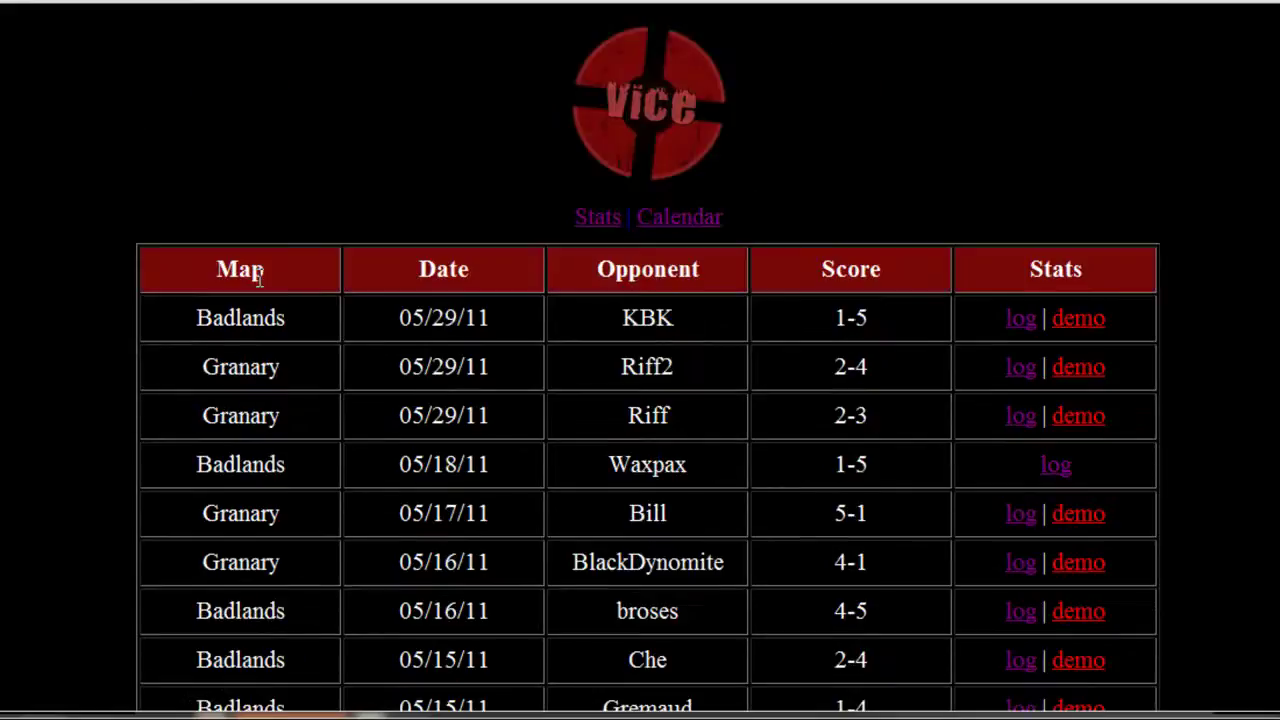
drag(185, 268, 918, 385)
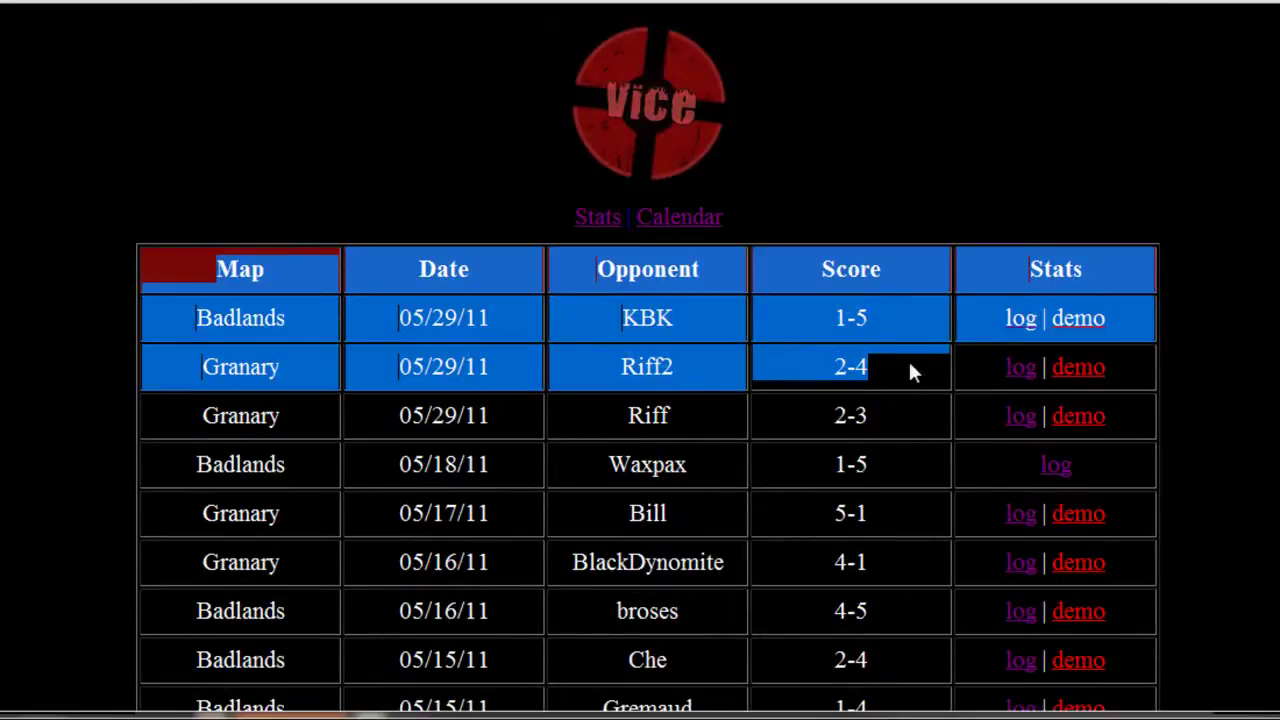
drag(835, 318, 759, 318)
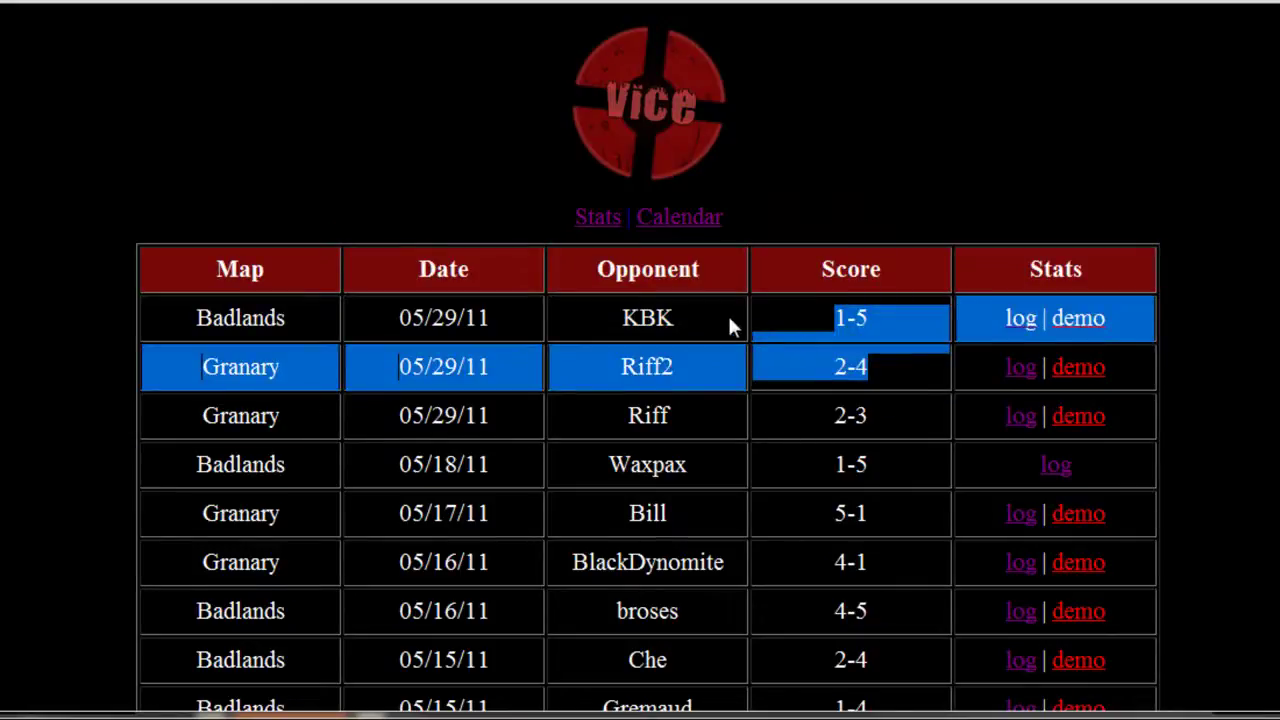
click(774, 320)
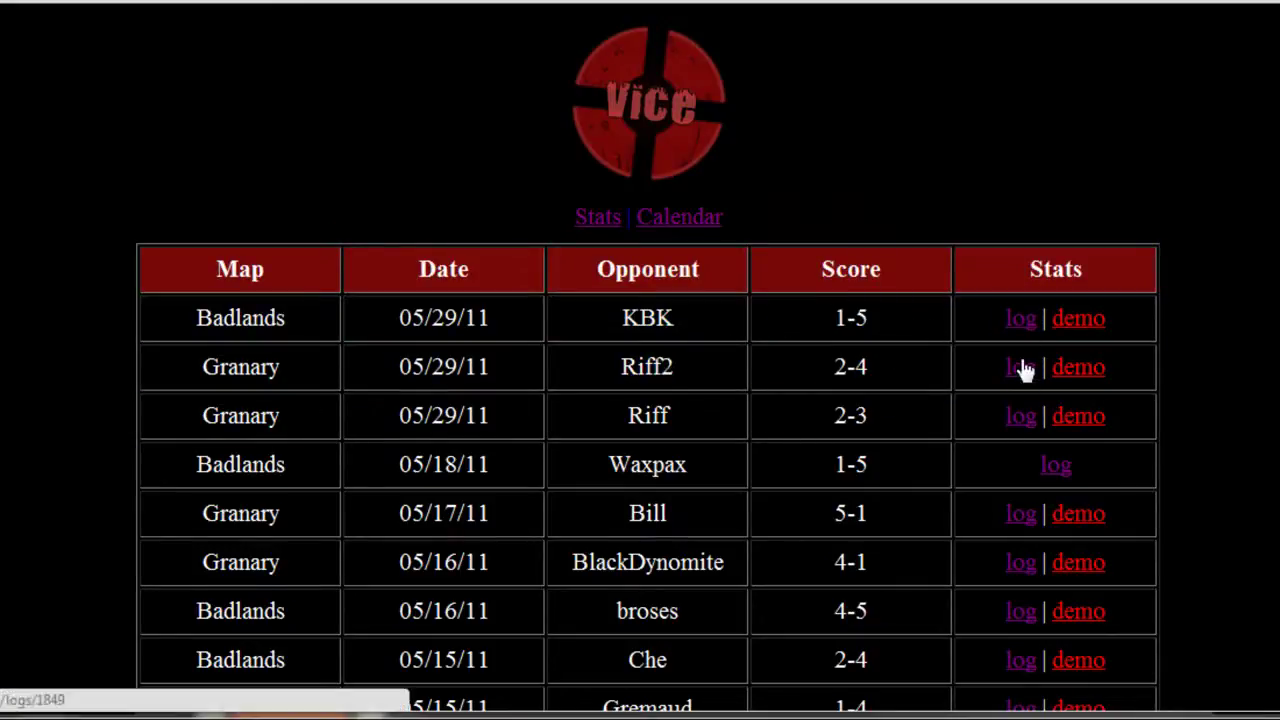